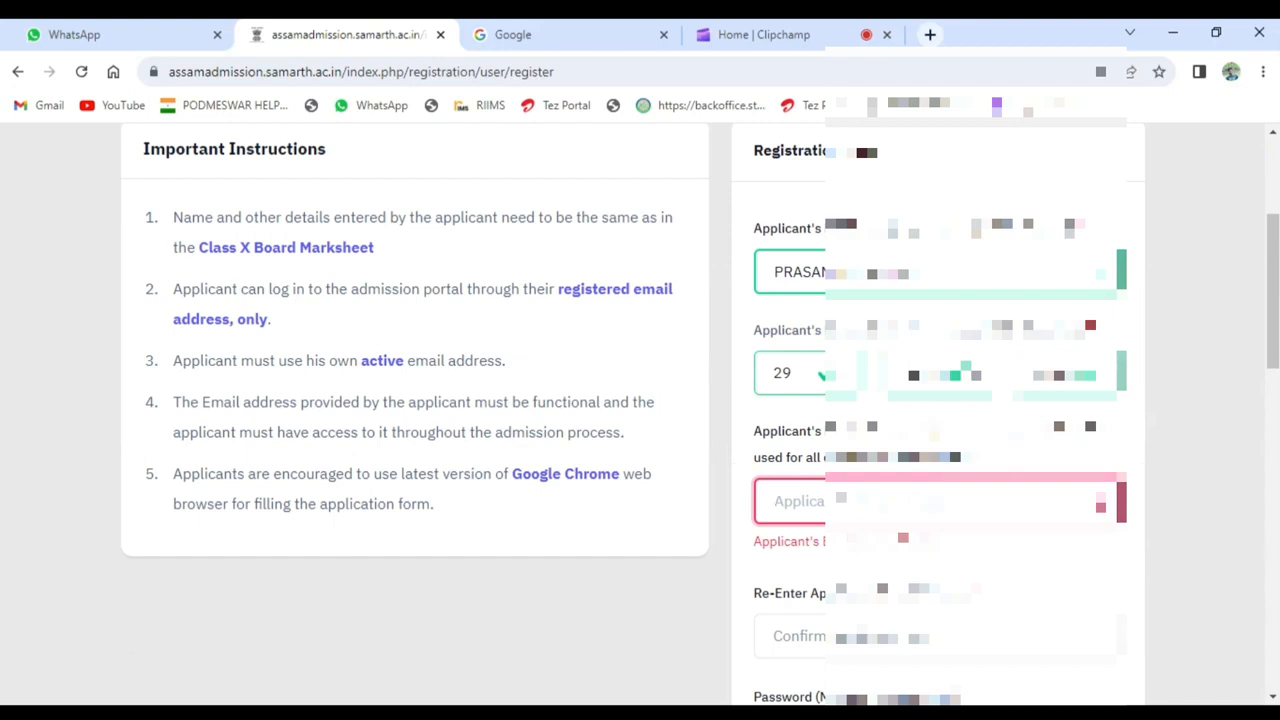
pyautogui.write('PRASAN')
pyautogui.scroll(3, 640, 412)
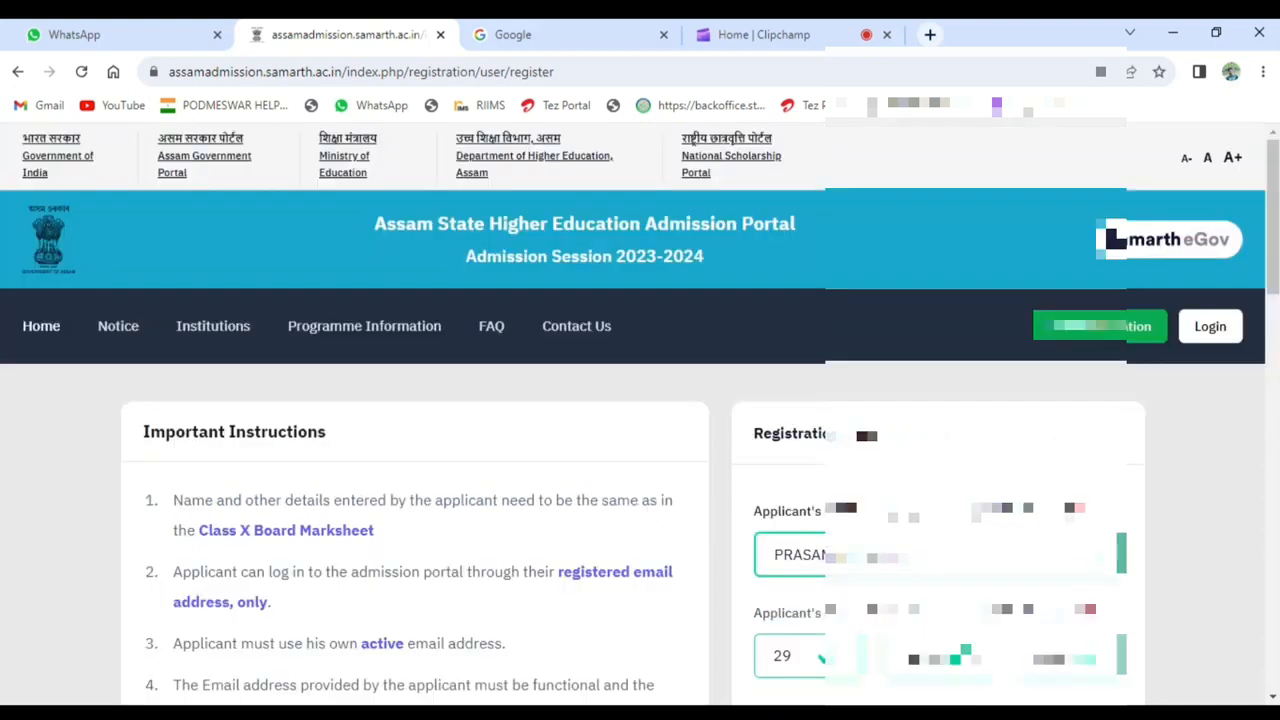
pyautogui.scroll(-1, 640, 412)
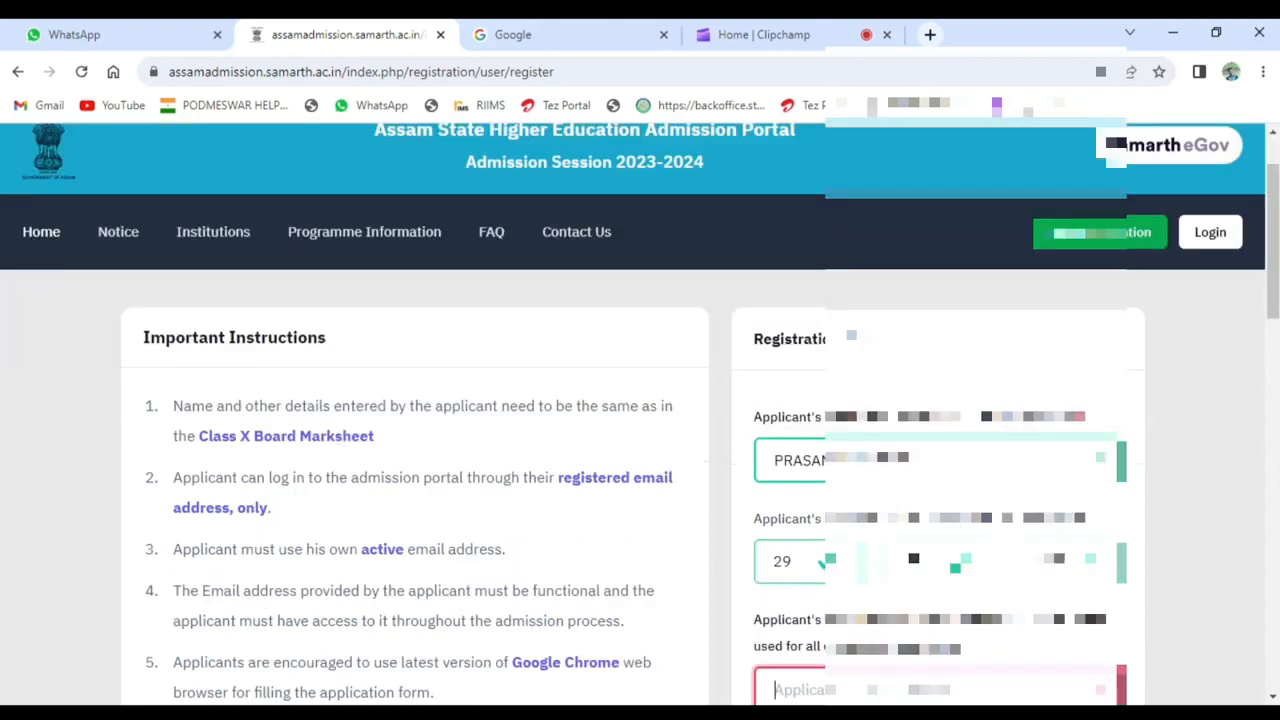
pyautogui.scroll(-1, 933, 477)
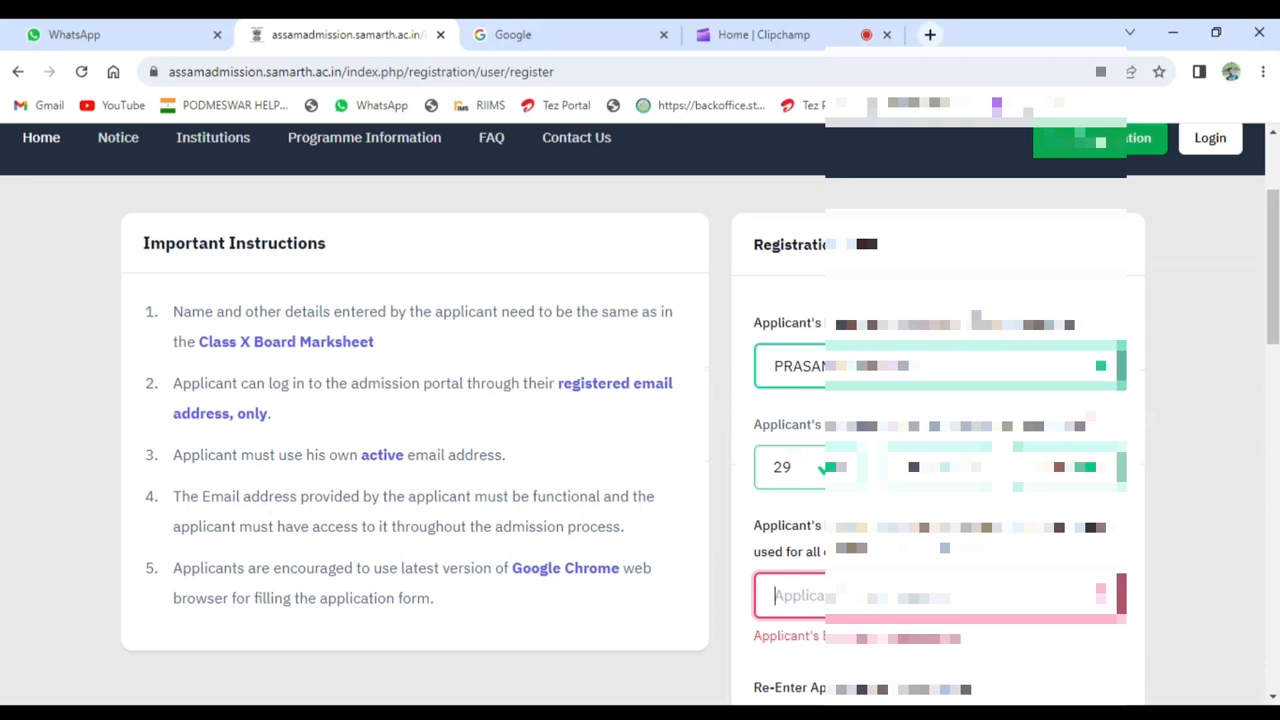
pyautogui.scroll(-1, 985, 320)
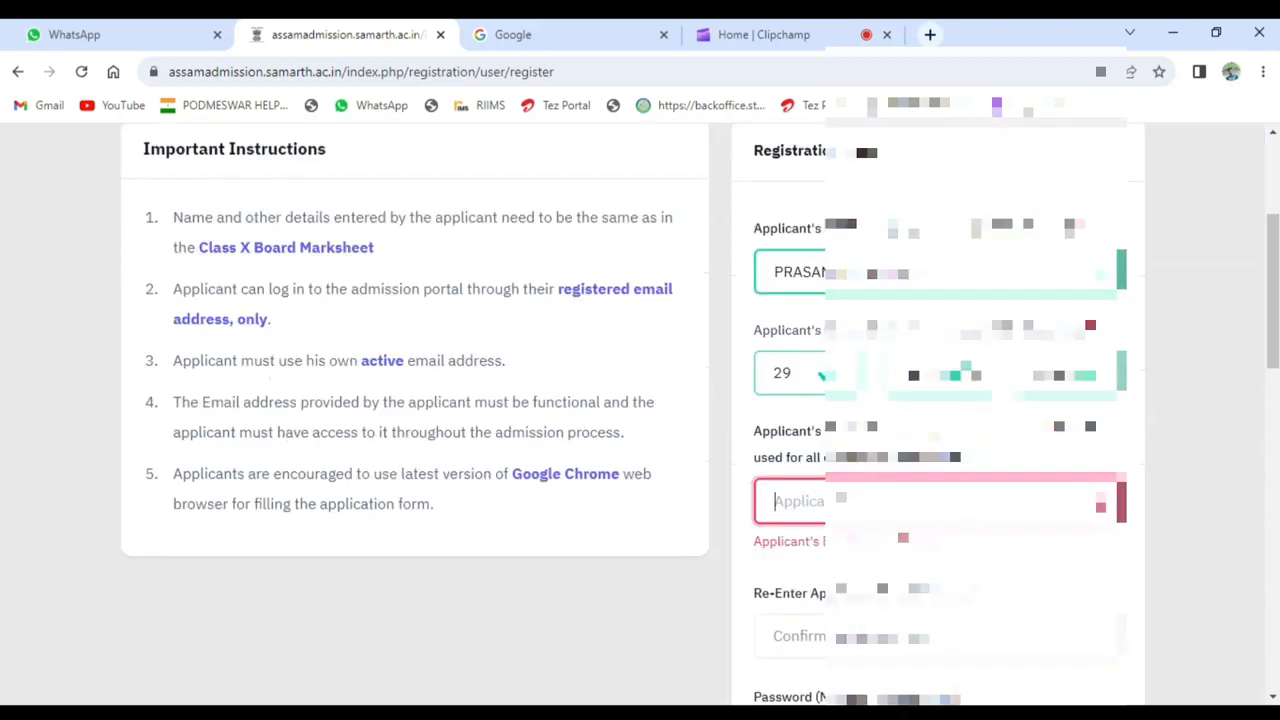
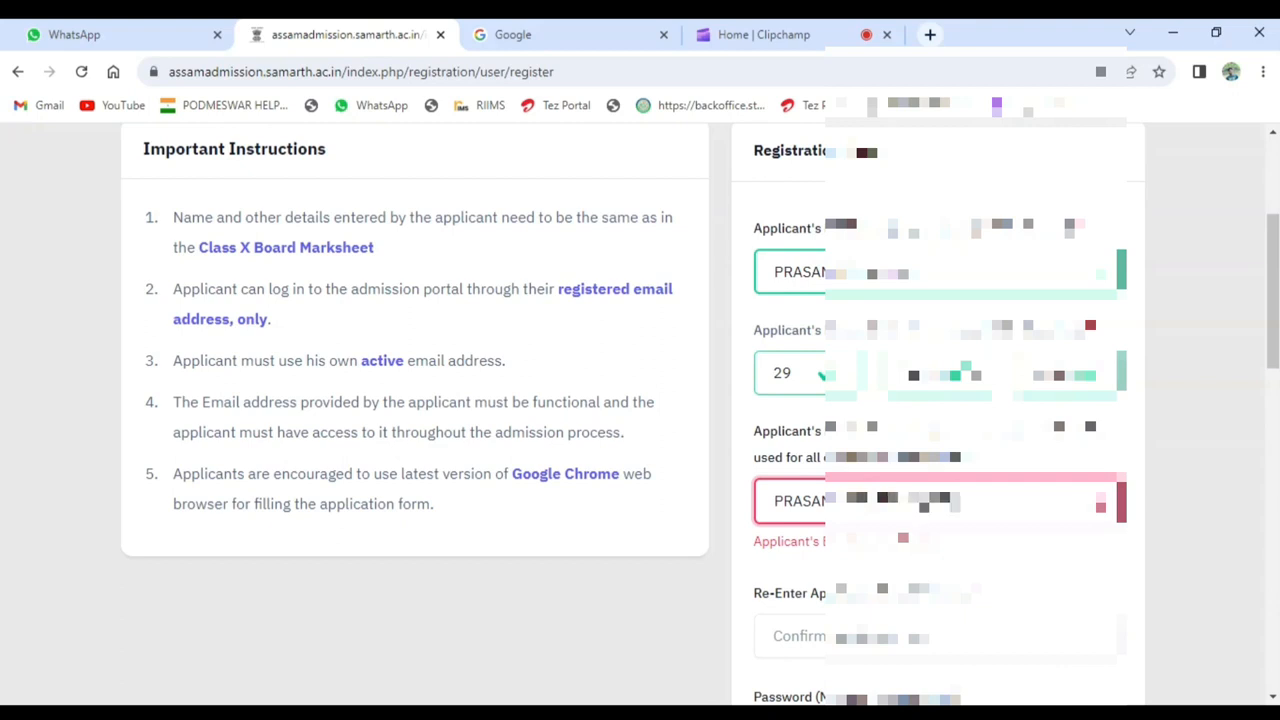
# - Enter the applicant's email address in the registration form
pyautogui.press('Tab')
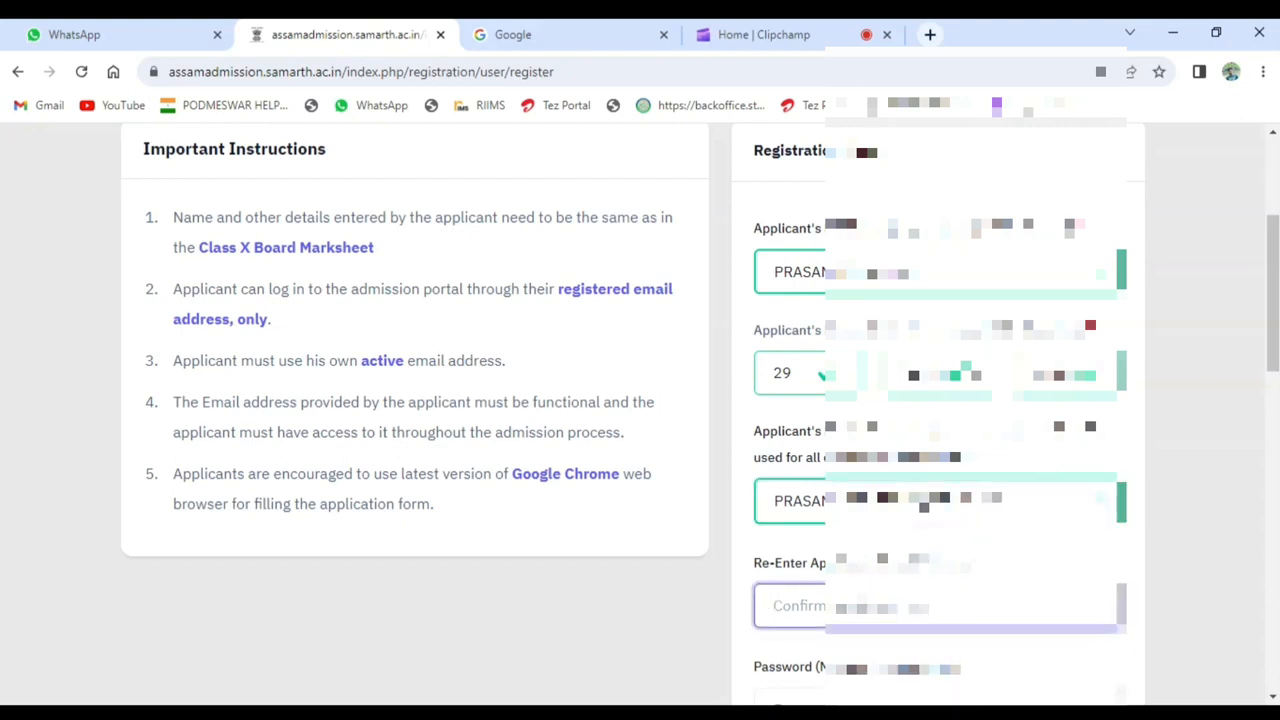
# - Copy the applicant's email address into the email confirmation field
pyautogui.moveTo(1048, 500); pyautogui.dragTo(720, 524)
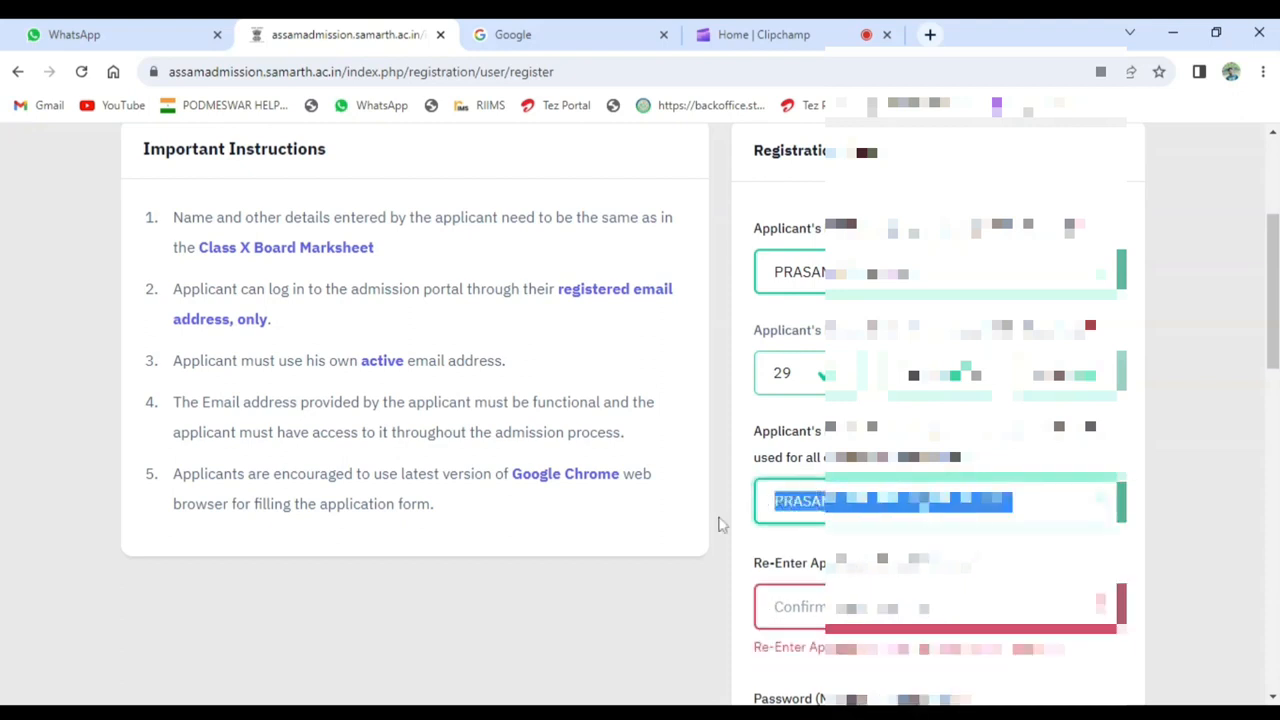
pyautogui.hotkey('ctrl', 'c')
pyautogui.press('Tab')
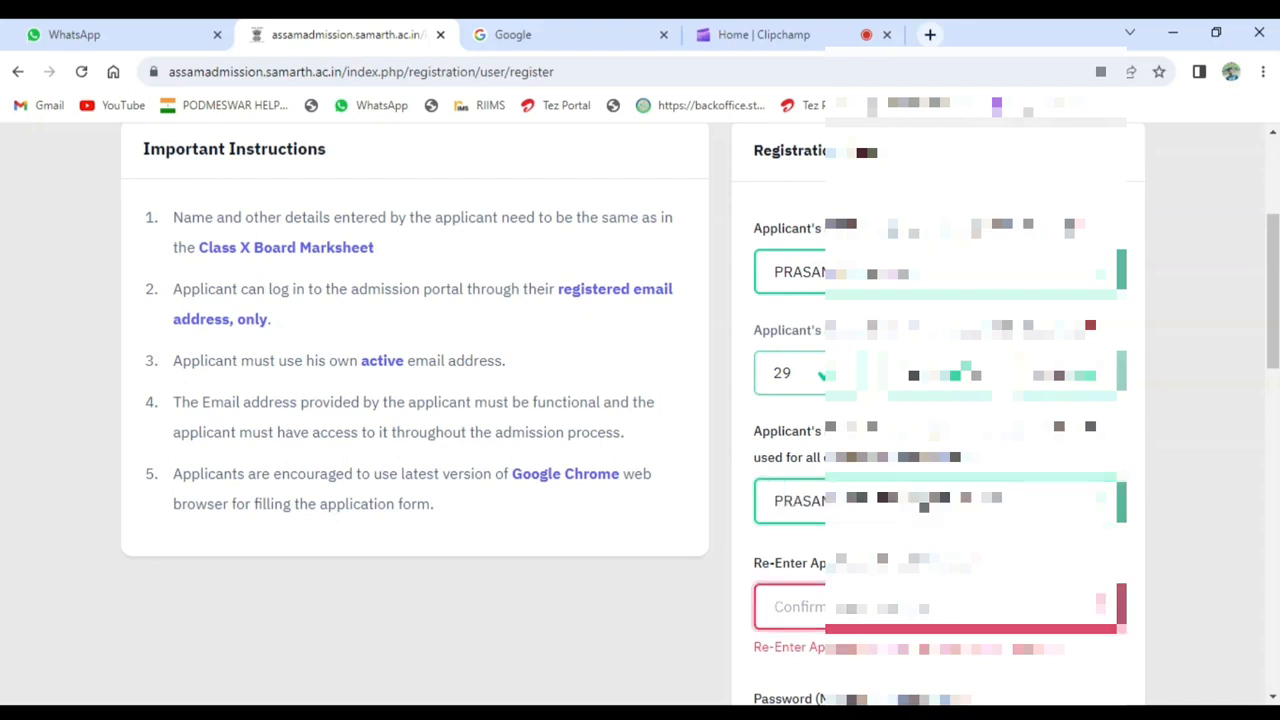
pyautogui.hotkey('ctrl', 'v')
pyautogui.scroll(-3, 1131, 531)
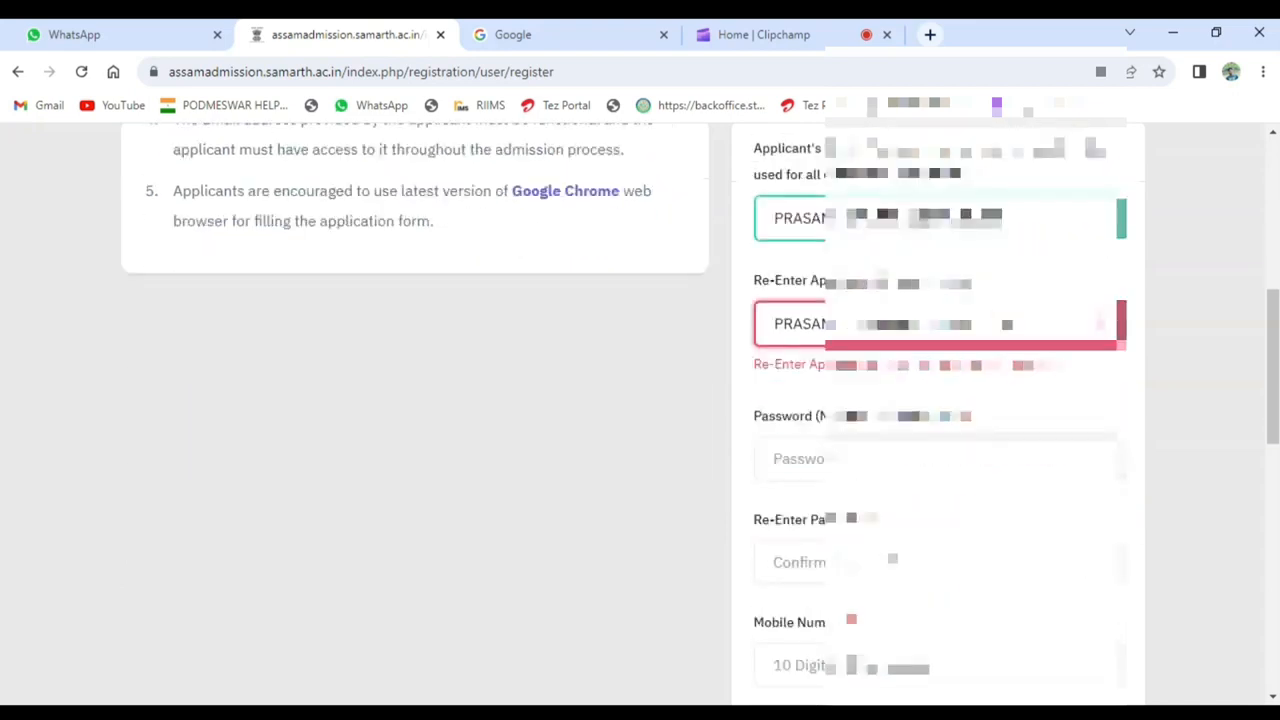
pyautogui.press('Tab')
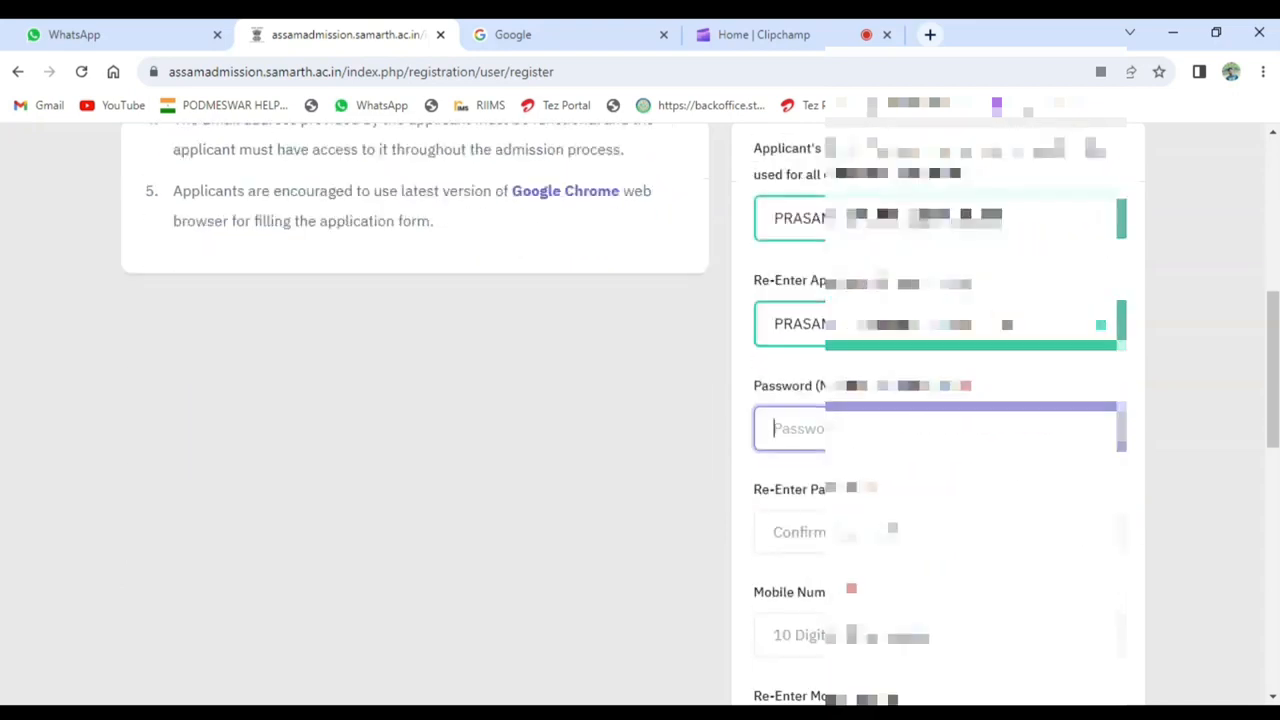
# - Enter the account password and repeat it in the password confirmation field
pyautogui.write('••••••••••')
pyautogui.press('Tab')
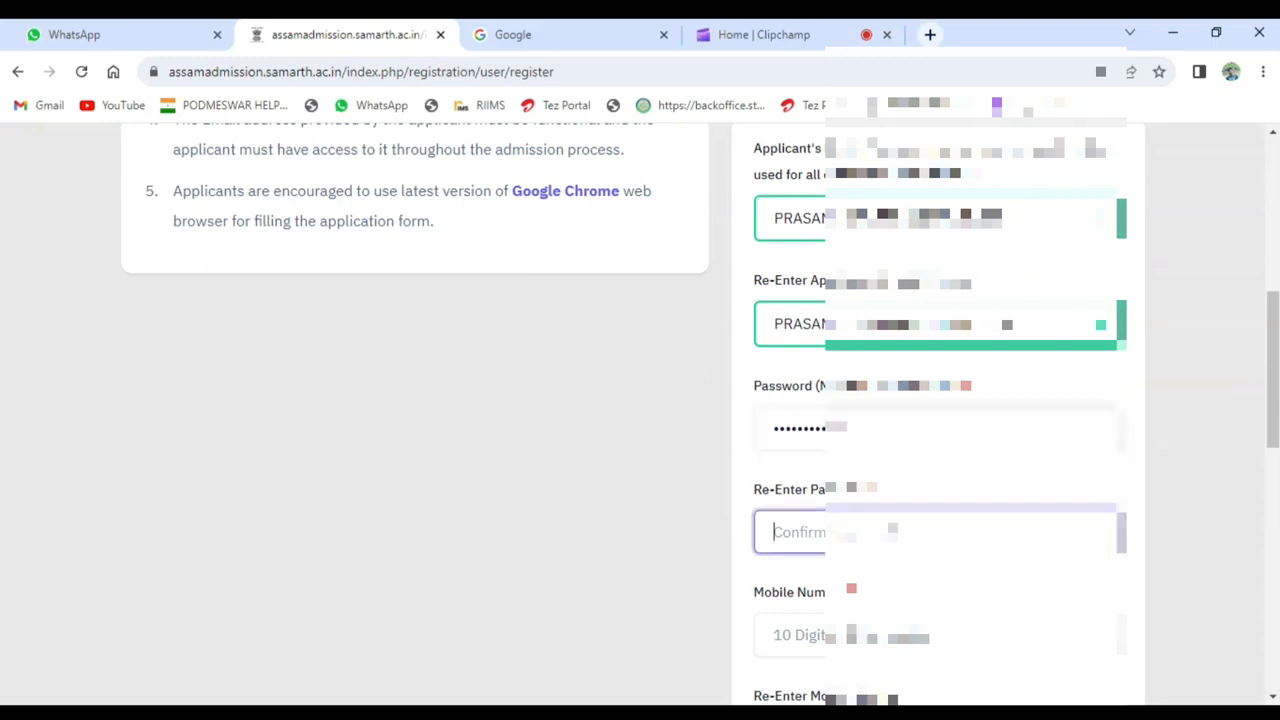
pyautogui.write('••••')
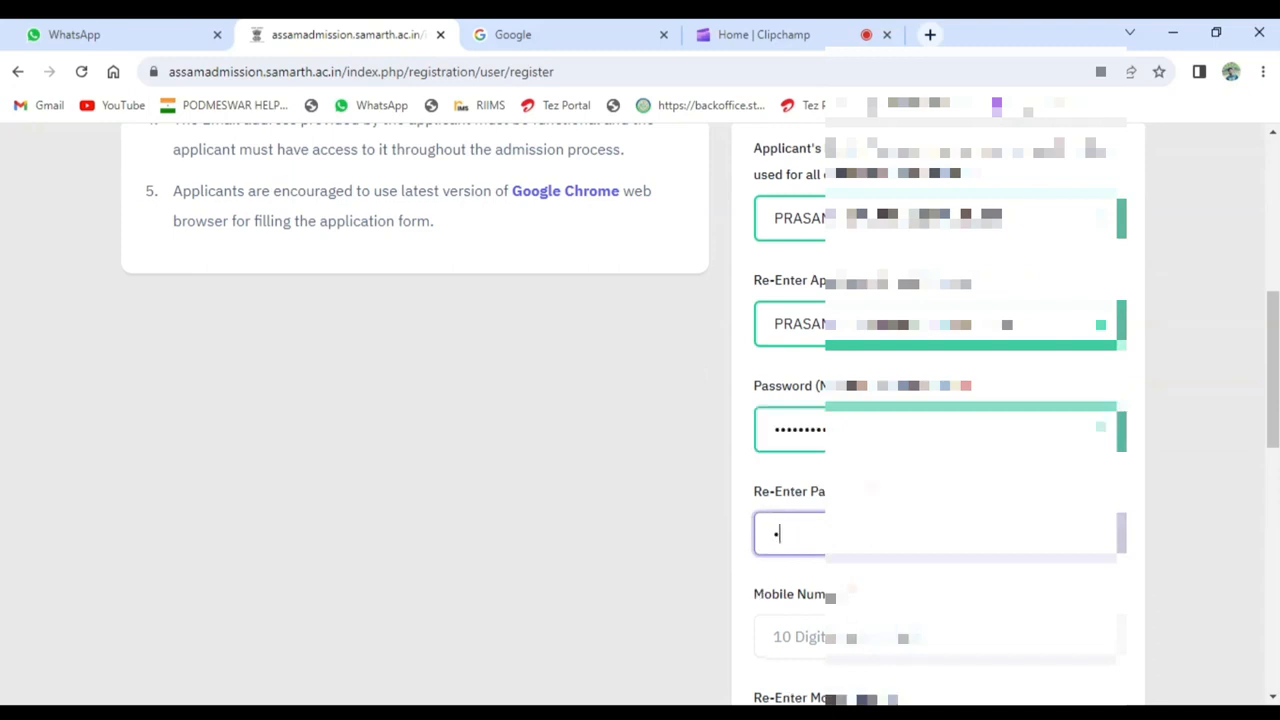
pyautogui.write('•••••')
pyautogui.press('Tab')
# - Enter the applicant's mobile number and copy it into the mobile number confirmation field
pyautogui.write('600')
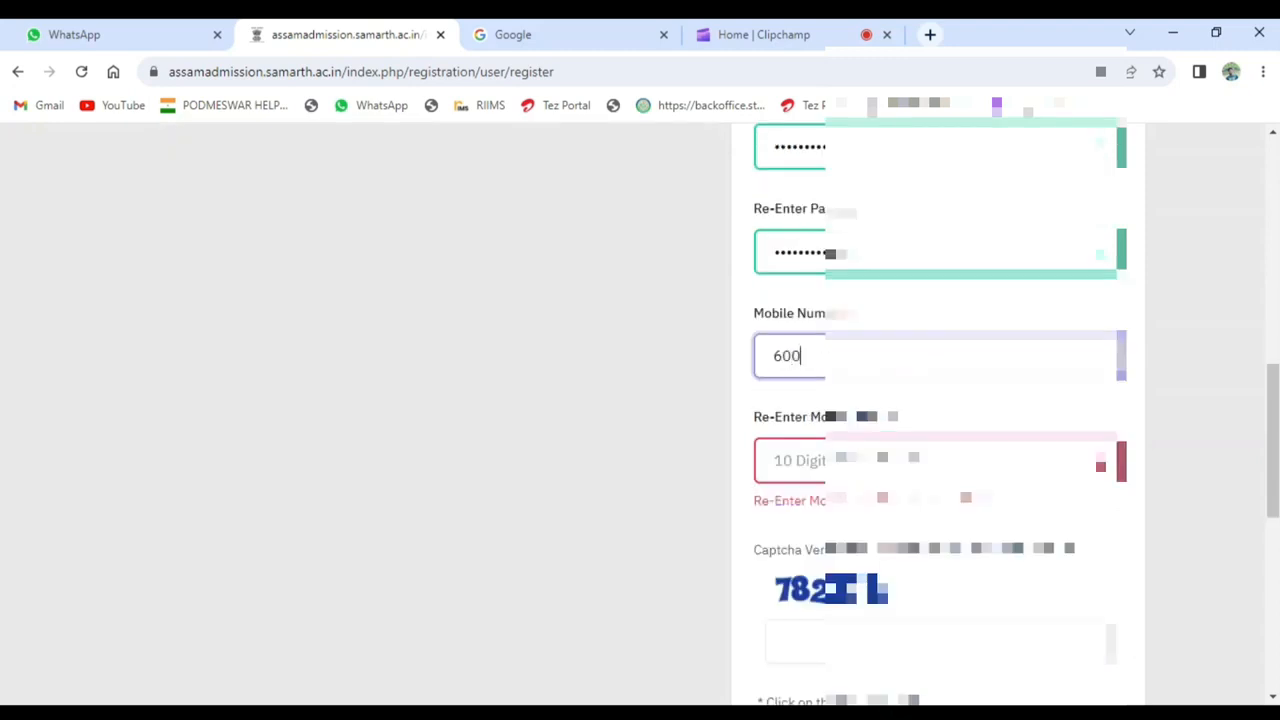
pyautogui.write('040••••')
pyautogui.hotkey('ctrl', 'a')
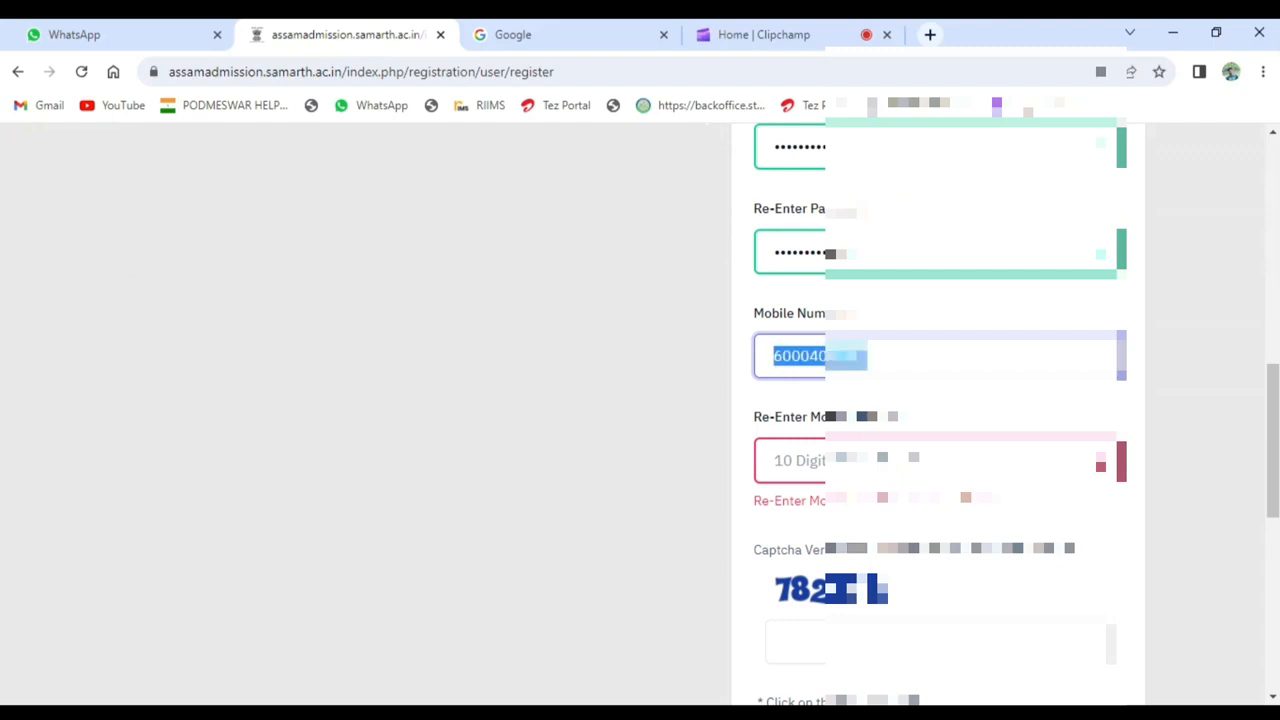
pyautogui.press('Tab')
pyautogui.hotkey('ctrl', 'v')
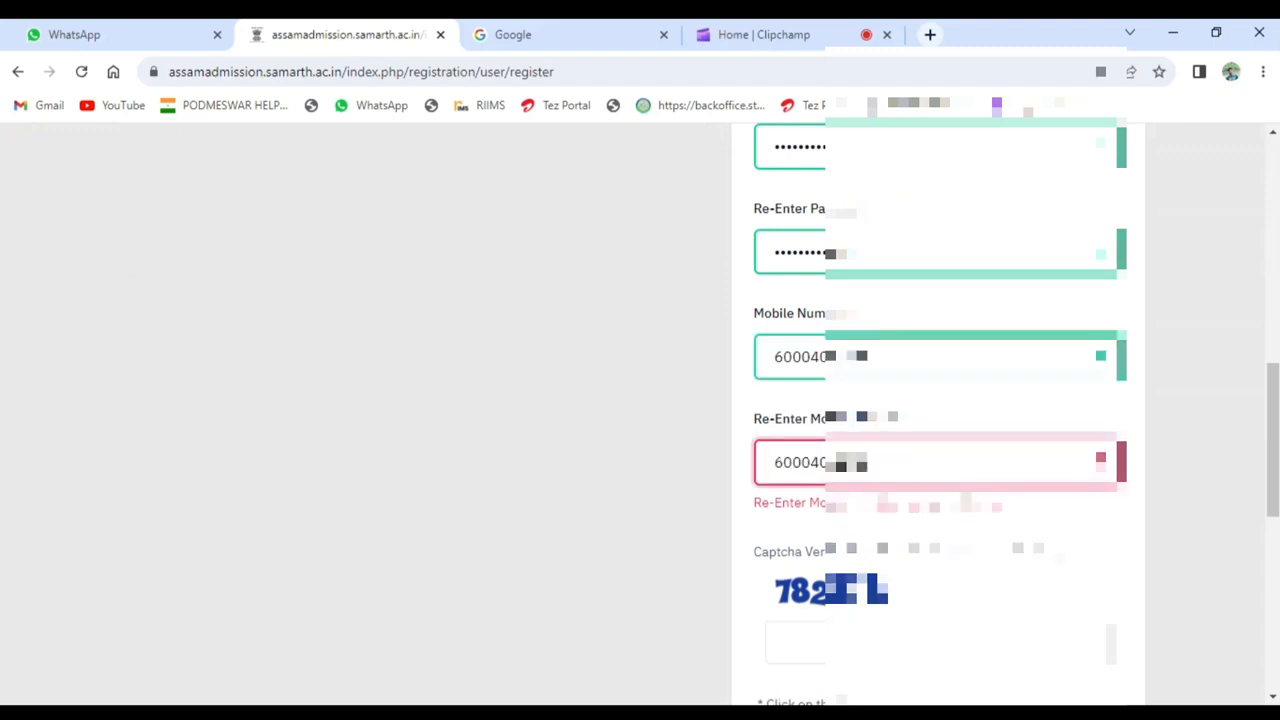
# - Fill in the captcha text of the registration form and submit the registration
pyautogui.scroll(-1, 640, 400)
pyautogui.press('Tab')
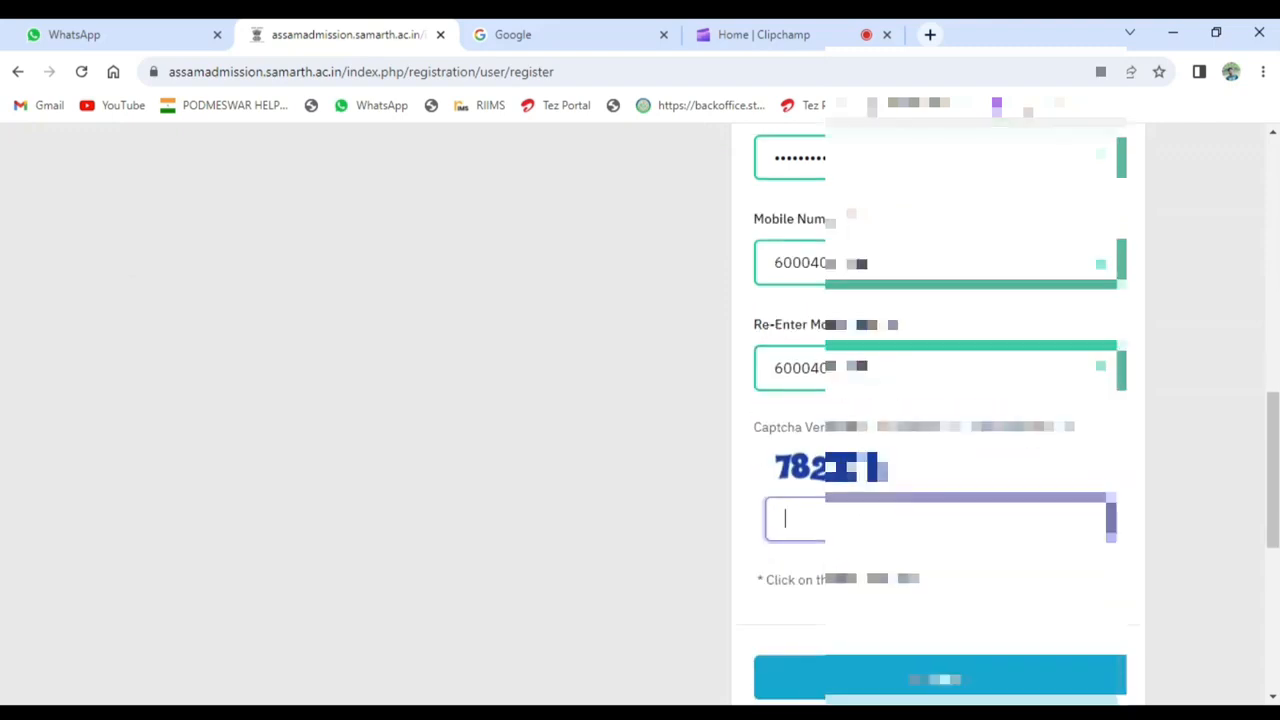
pyautogui.write('7822')
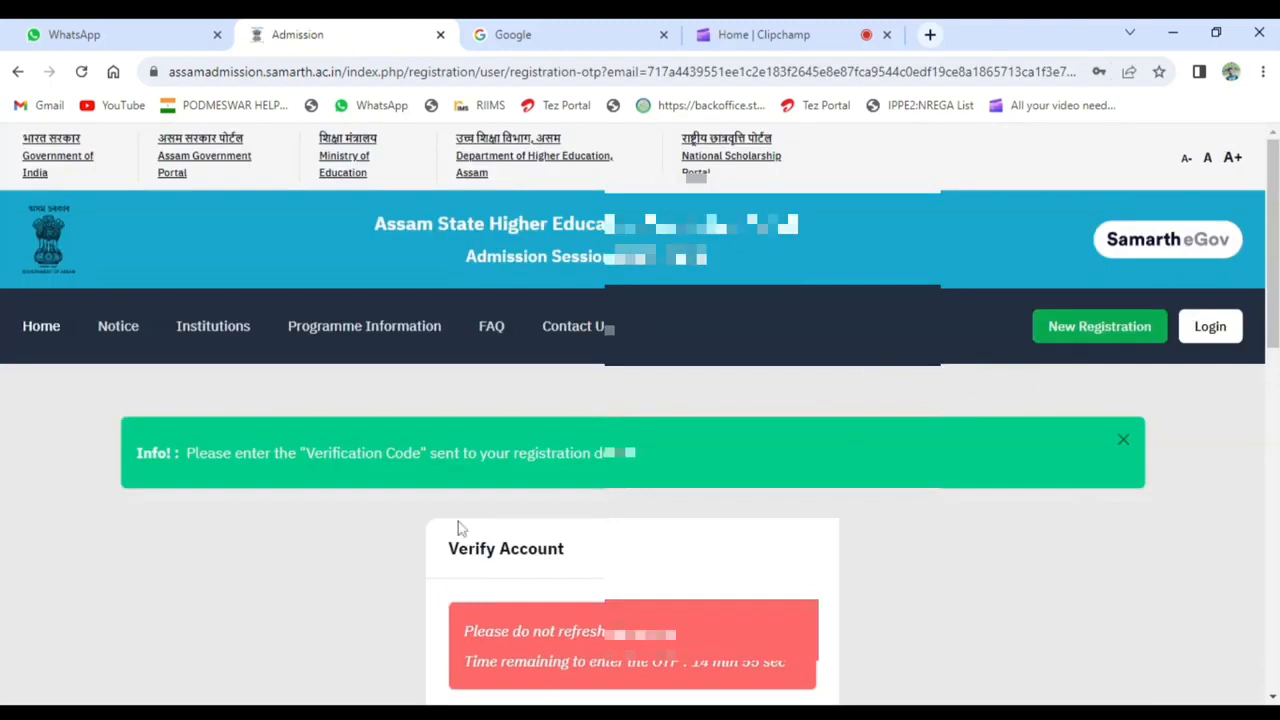
# - Fill in the received one-time password and the captcha text, and submit them for account verification
pyautogui.scroll(-3, 1000, 493)
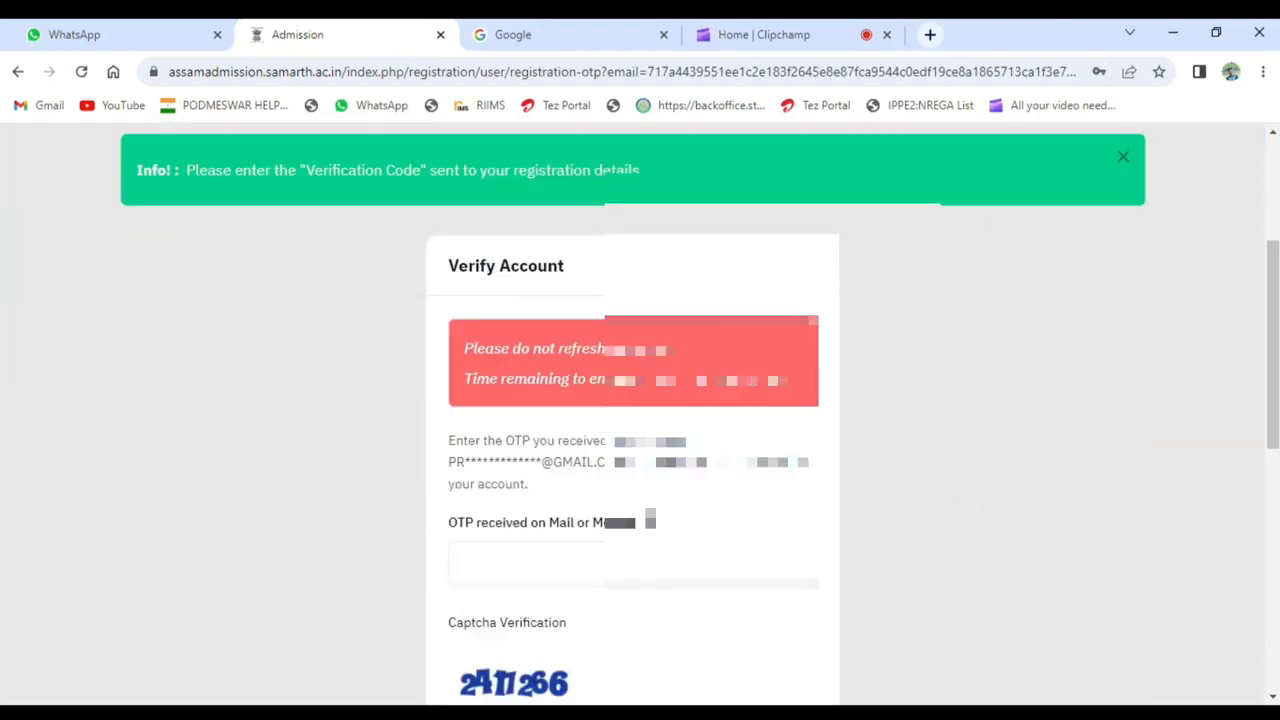
pyautogui.scroll(-1, 895, 452)
pyautogui.click(640, 469)
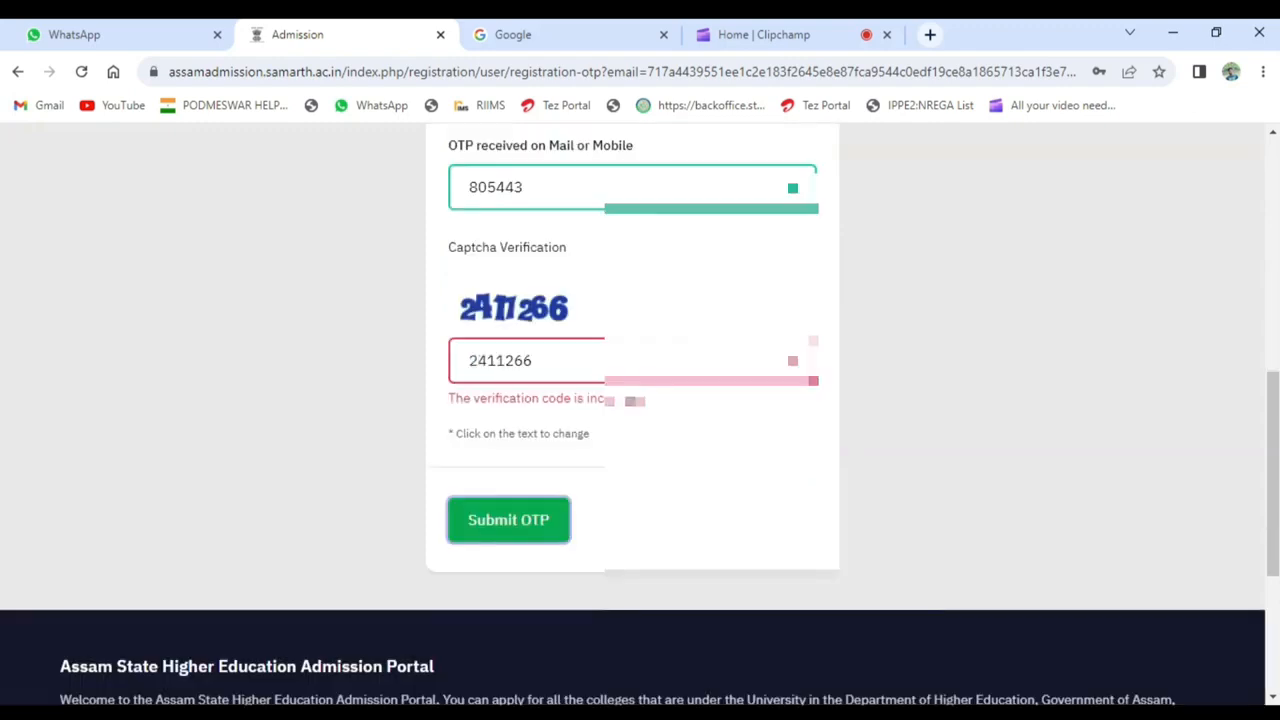
# - Correct the wrong digit in the captcha text and submit the one-time password again
pyautogui.press('BackSpace')
pyautogui.write('7')
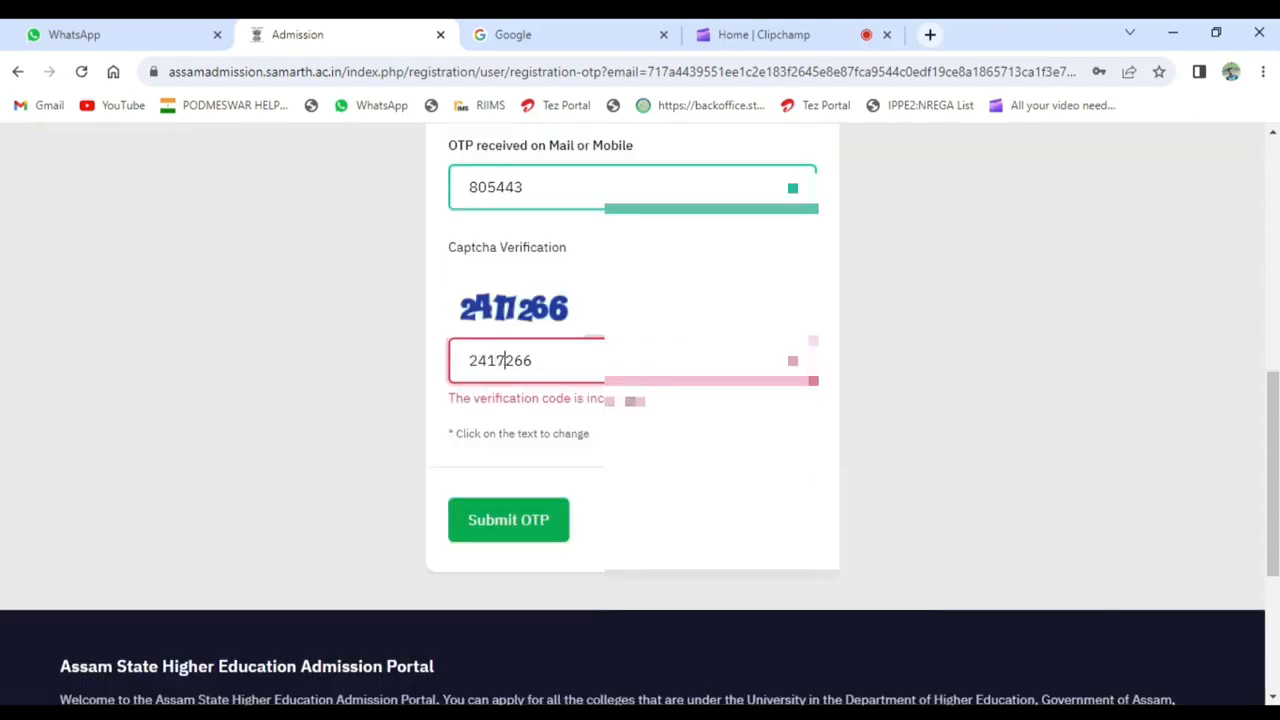
pyautogui.click(514, 522)
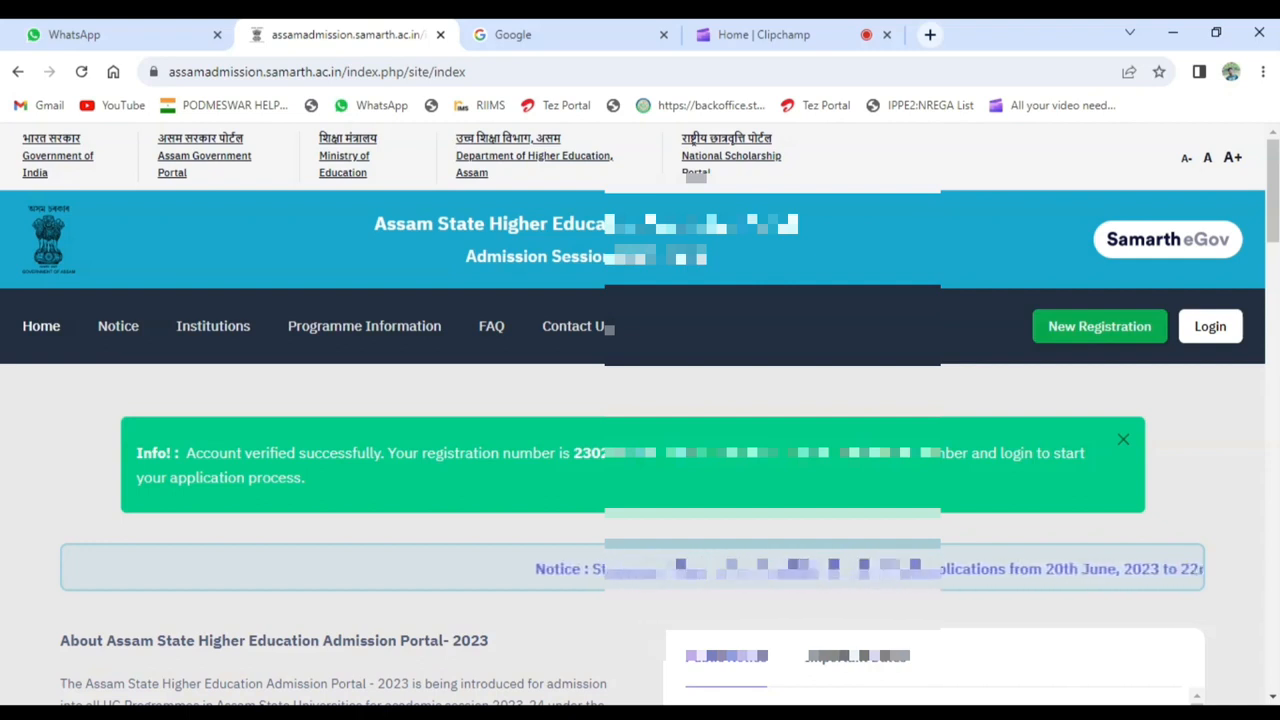
# - Select the assigned registration number in the verification notice and open the login page
pyautogui.scroll(-1, 640, 420)
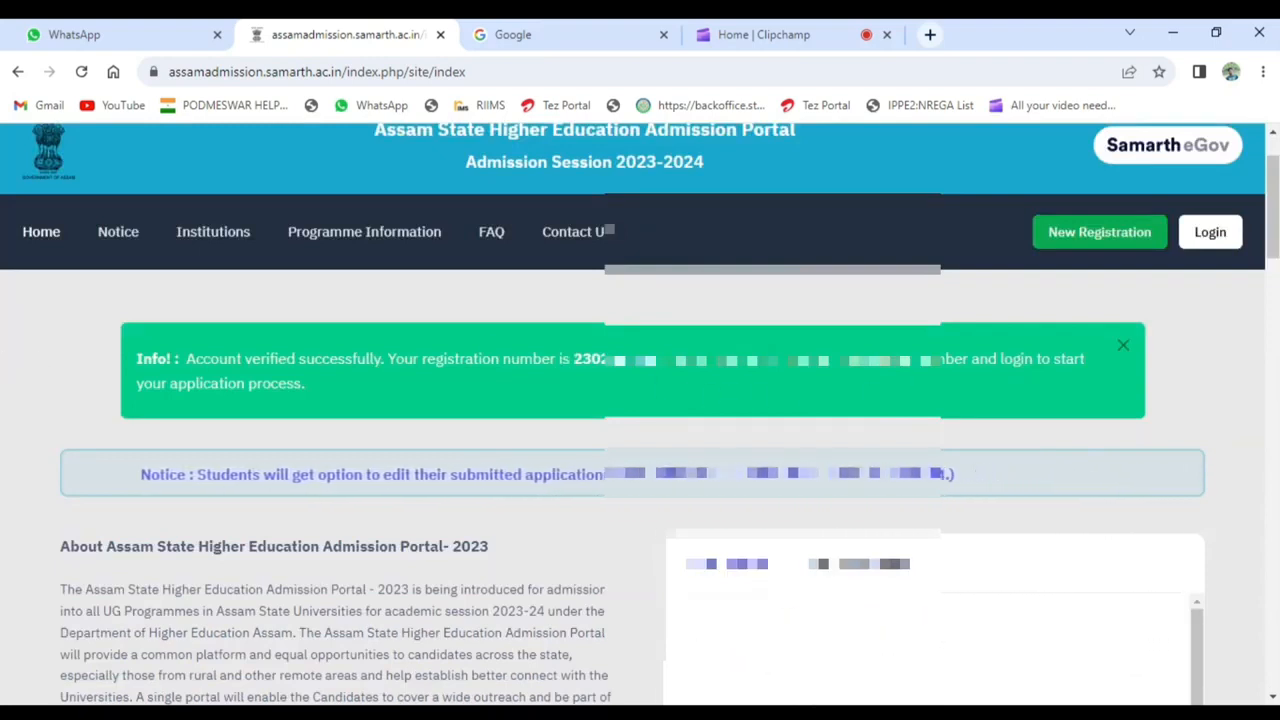
pyautogui.doubleClick(622, 360)
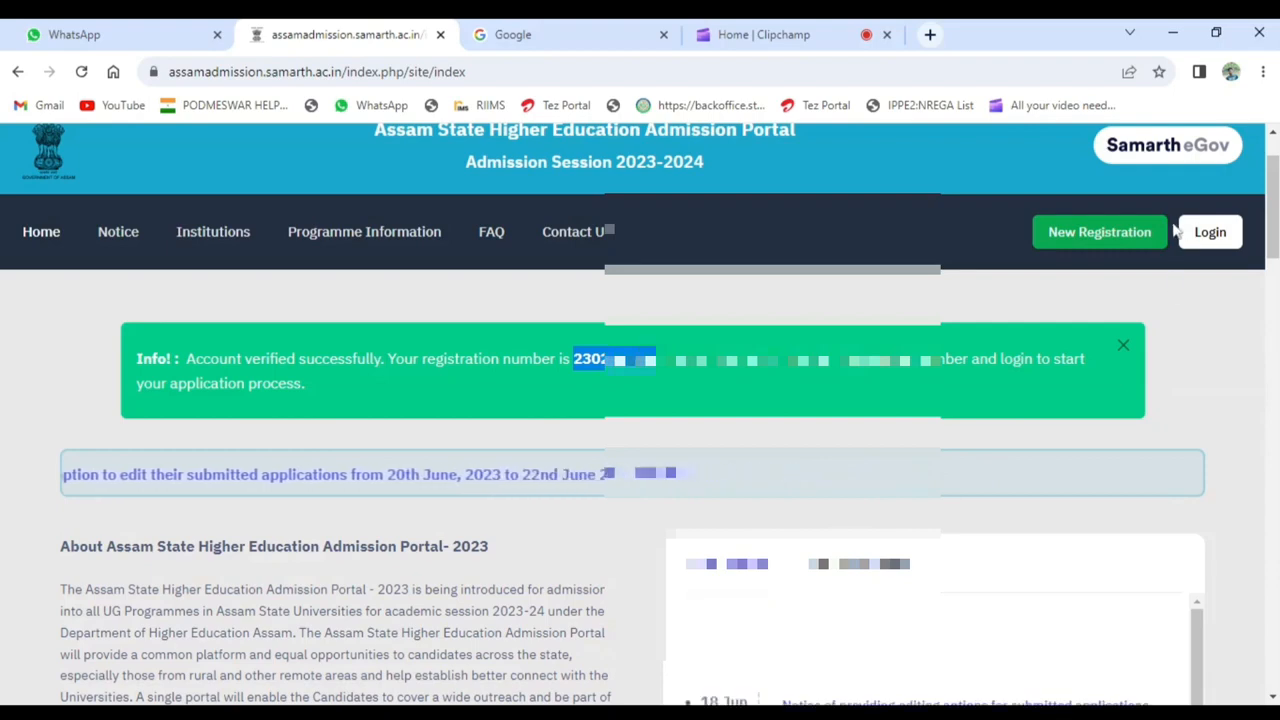
pyautogui.click(1209, 246)
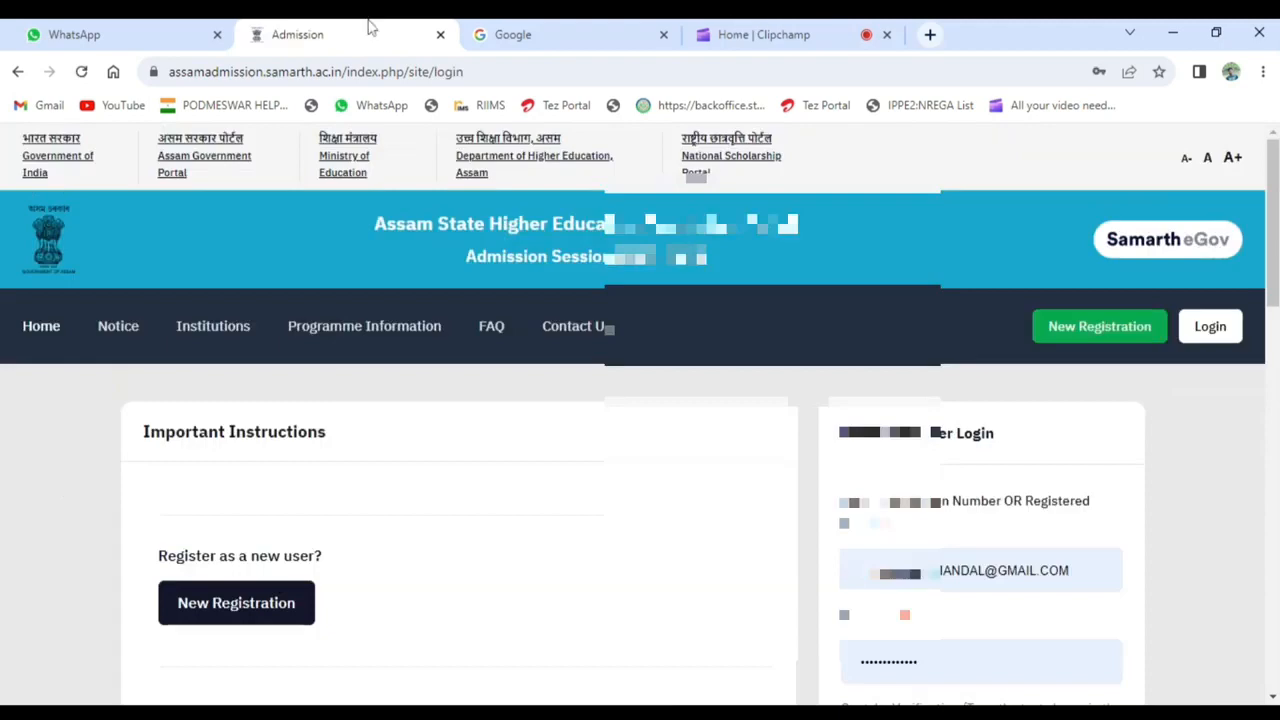
# - Fill in the captcha text of the registered user login and log in with the prefilled credentials
pyautogui.scroll(-2, 690, 390)
pyautogui.scroll(-1, 1040, 435)
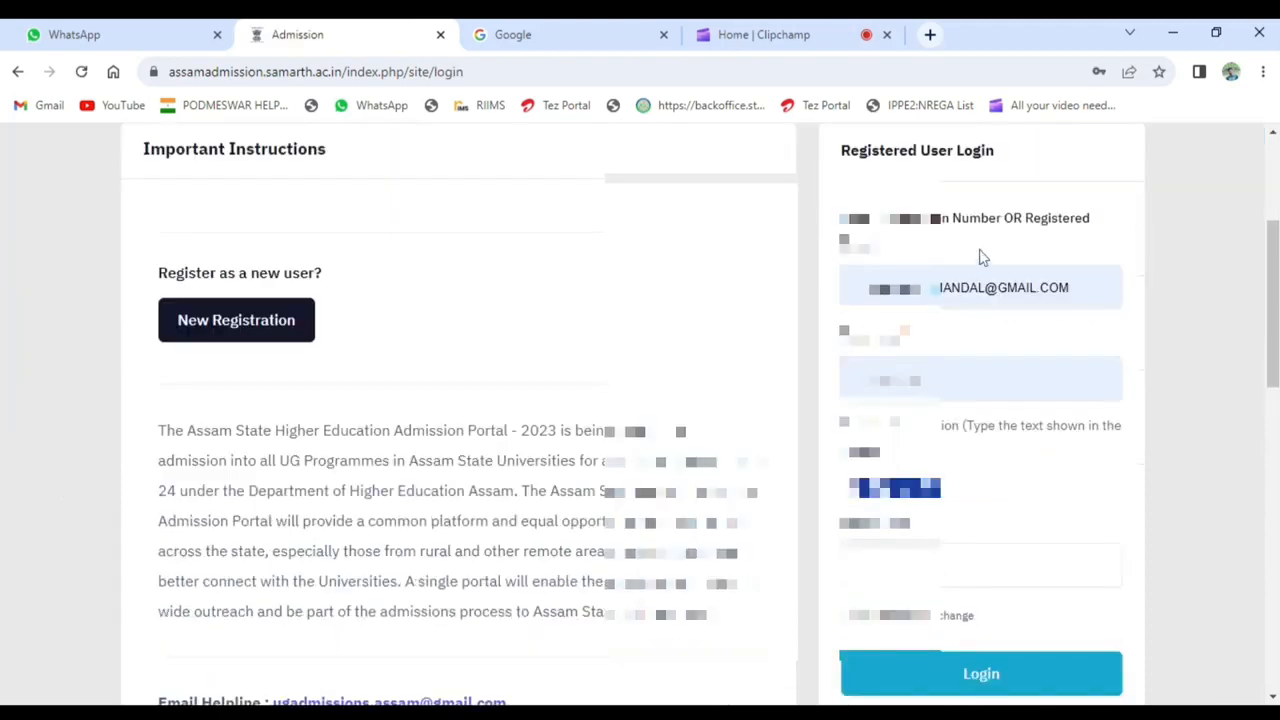
pyautogui.scroll(-1, 946, 412)
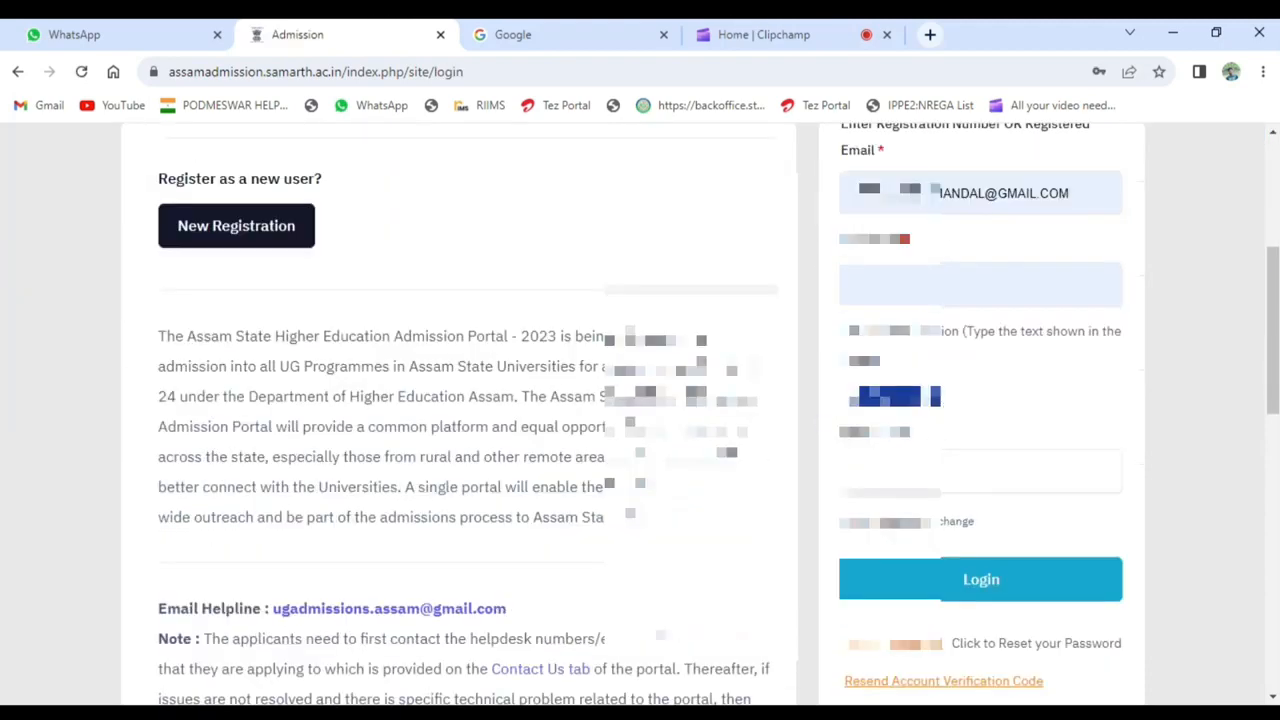
pyautogui.click(912, 475)
pyautogui.write('s')
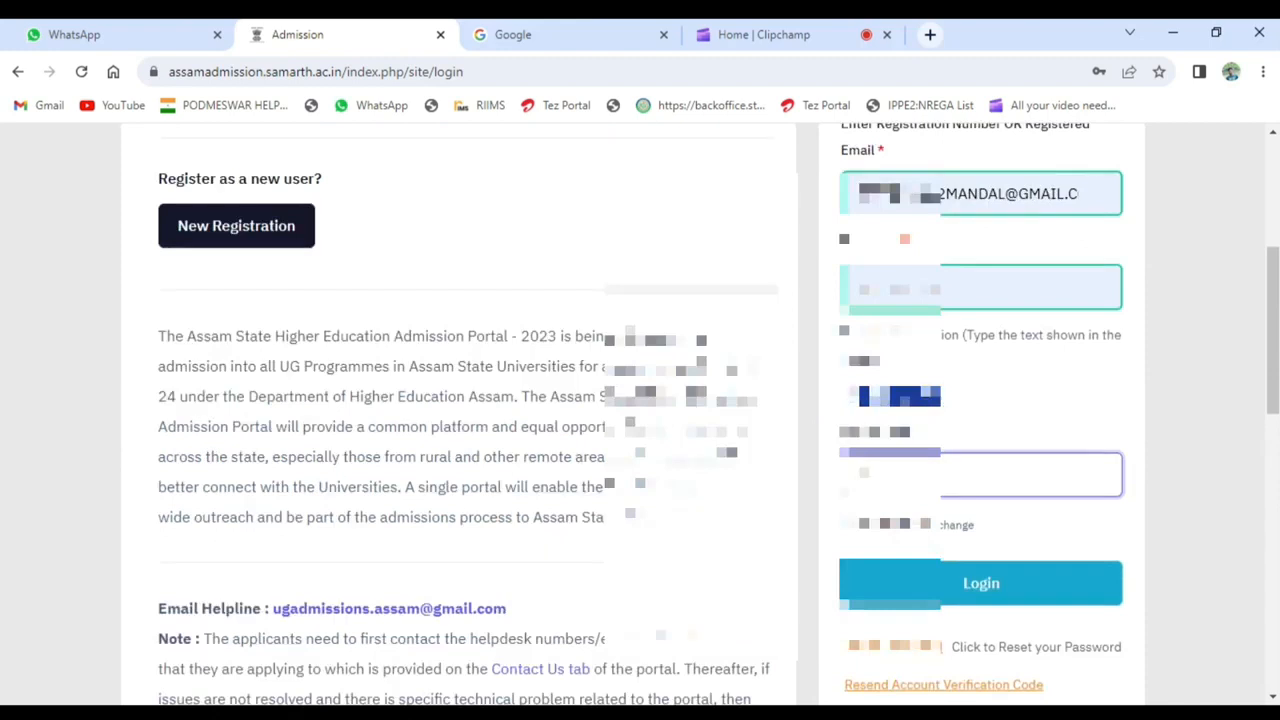
pyautogui.write('ese')
pyautogui.scroll(-1, 900, 495)
pyautogui.click(904, 500)
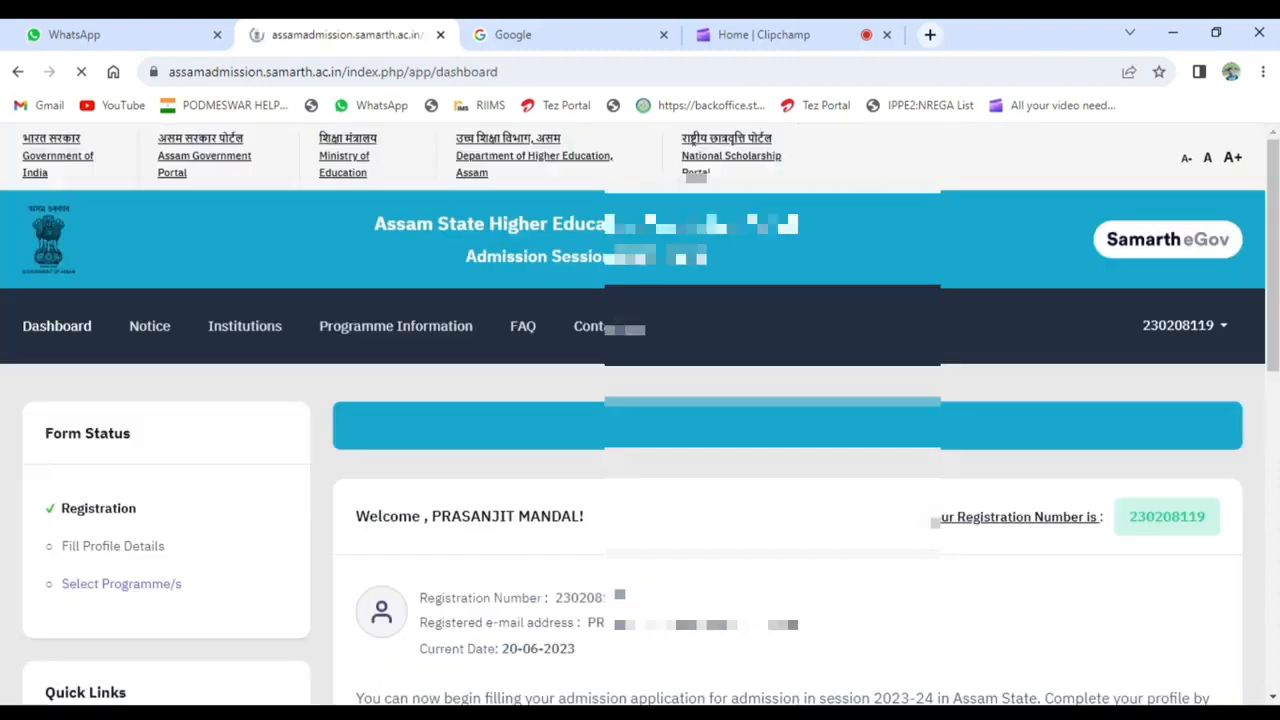
# - Review the applicant's registration details and the three application process steps on the dashboard
pyautogui.scroll(-1, 870, 467)
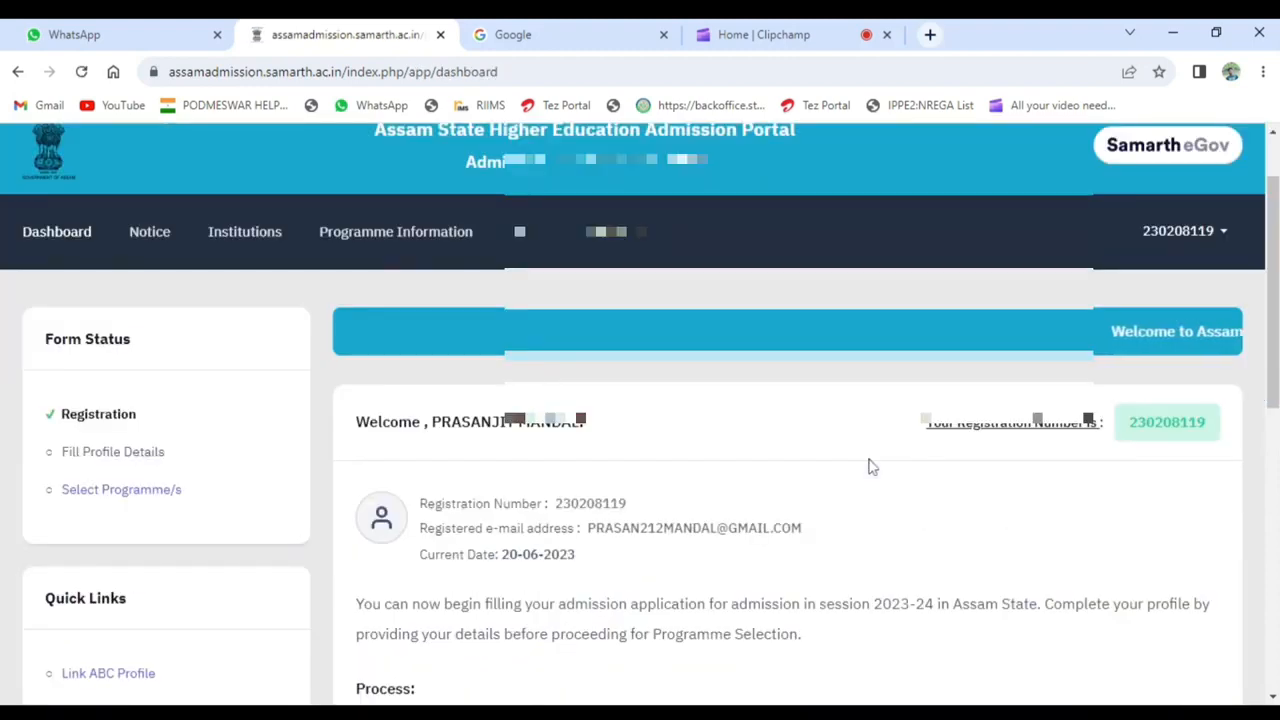
pyautogui.scroll(-1, 870, 467)
pyautogui.scroll(-2, 870, 467)
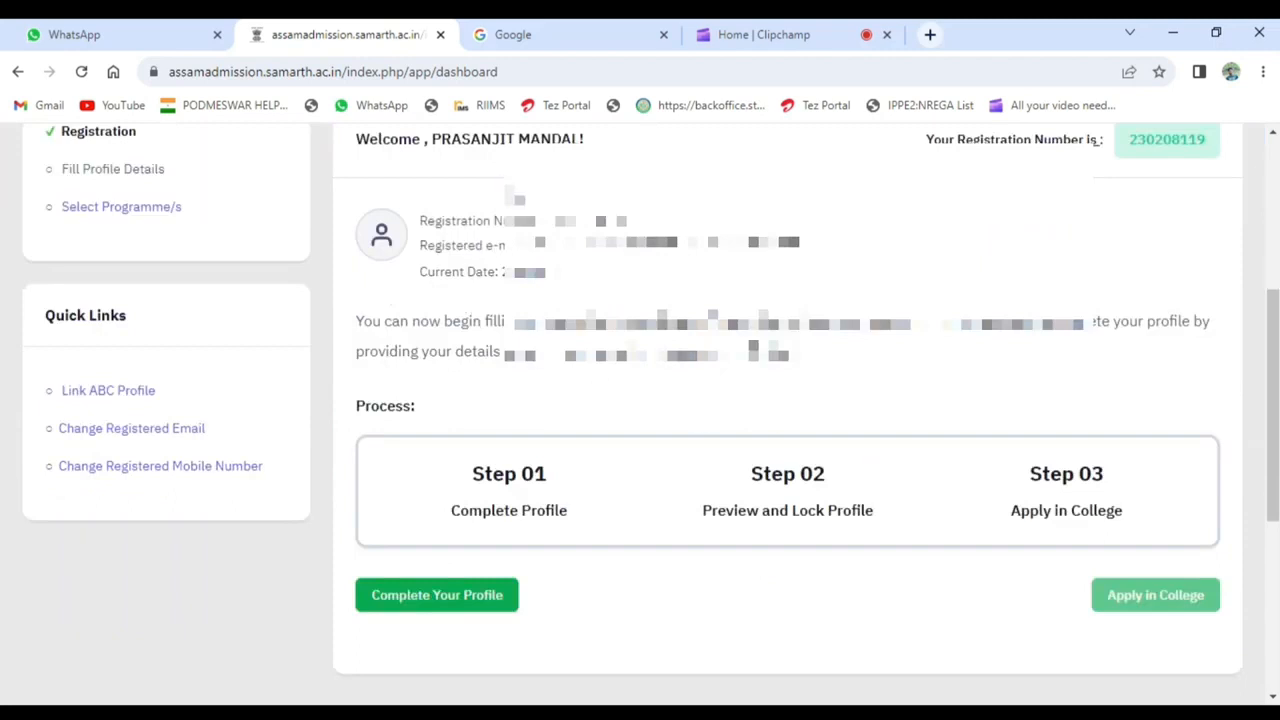
pyautogui.moveTo(422, 220); pyautogui.dragTo(774, 284)
pyautogui.click(628, 530)
pyautogui.moveTo(445, 455); pyautogui.dragTo(624, 503)
pyautogui.click(624, 503)
pyautogui.moveTo(740, 476); pyautogui.dragTo(923, 546)
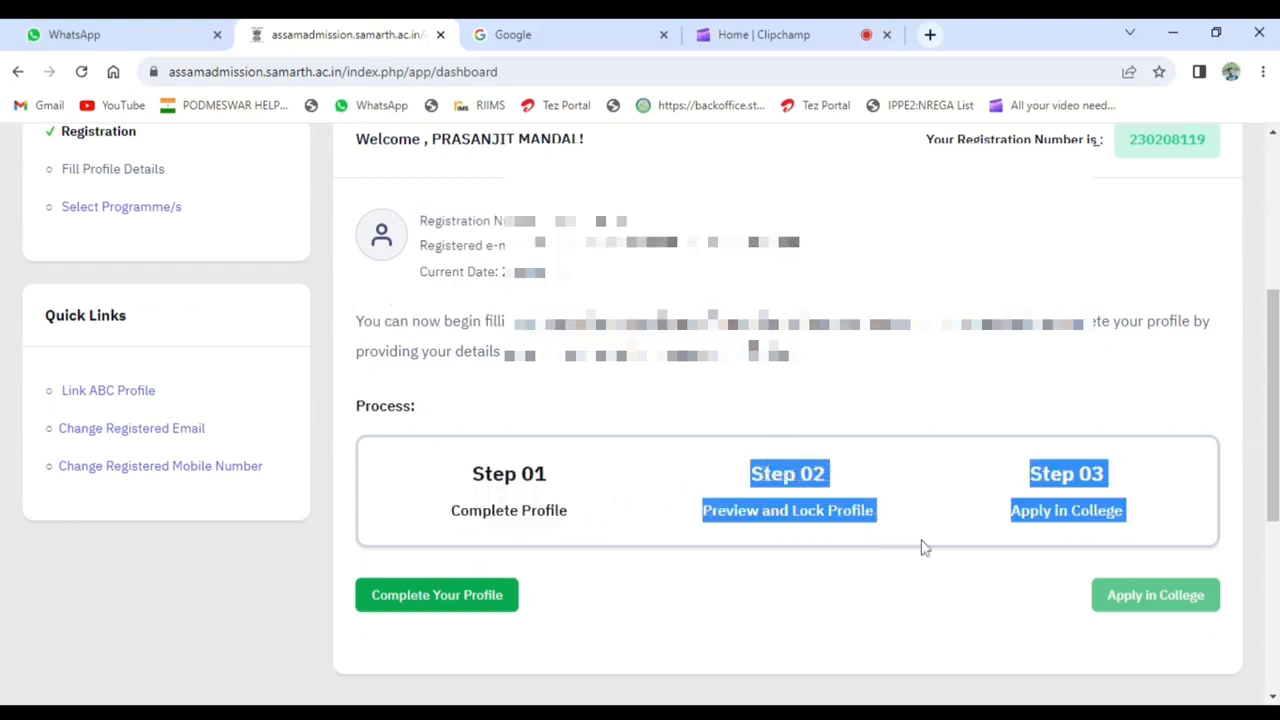
pyautogui.click(1012, 470)
# - Start completing the profile and bring the personal details form into view
pyautogui.scroll(-1, 1080, 469)
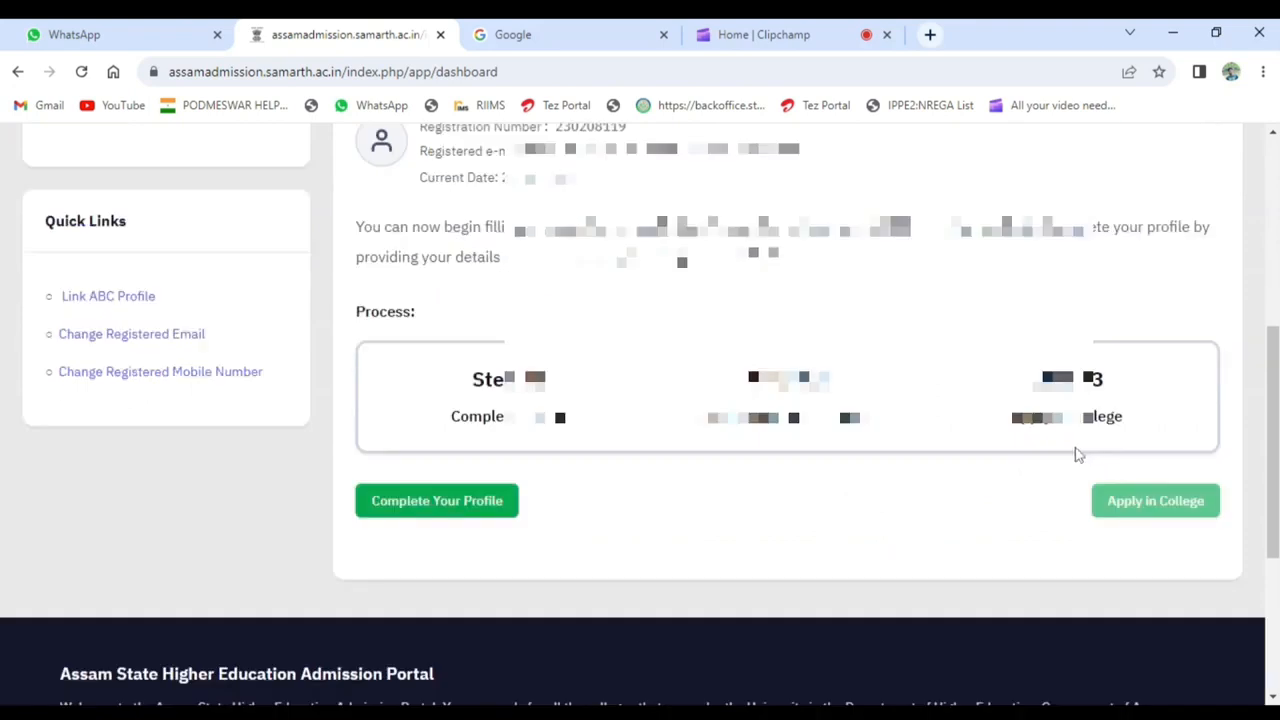
pyautogui.click(398, 511)
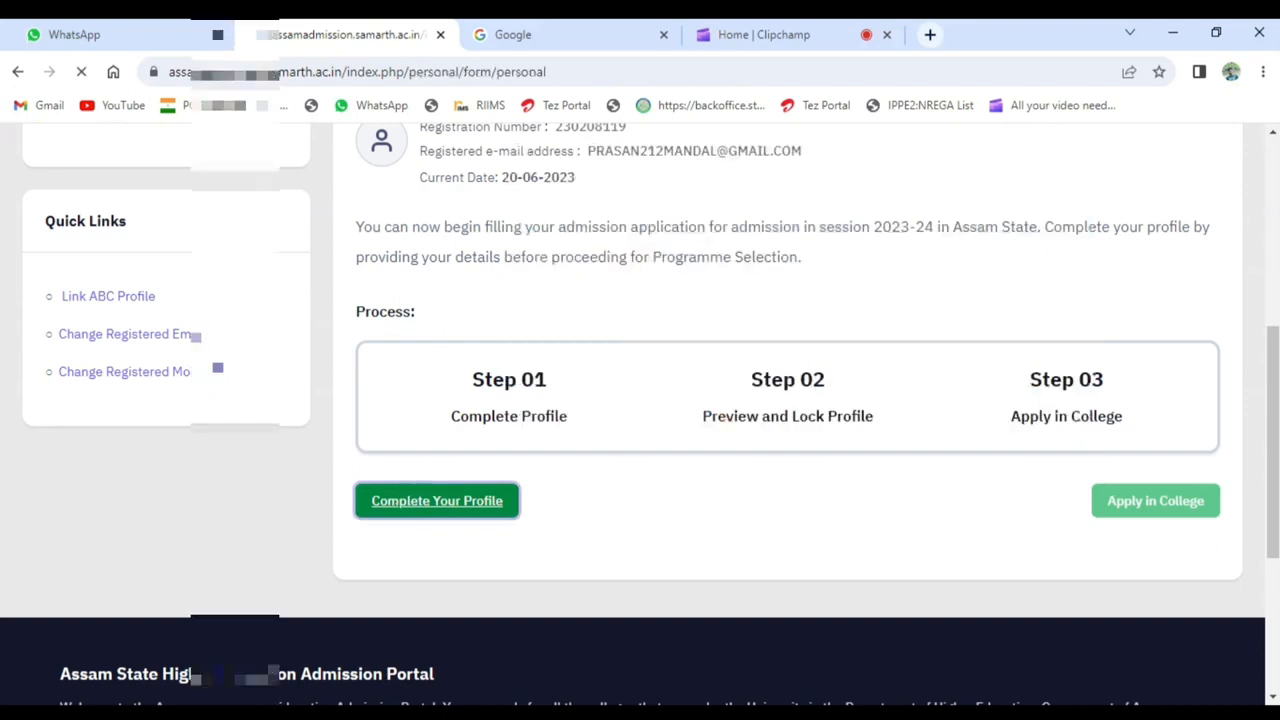
pyautogui.scroll(-1, 404, 507)
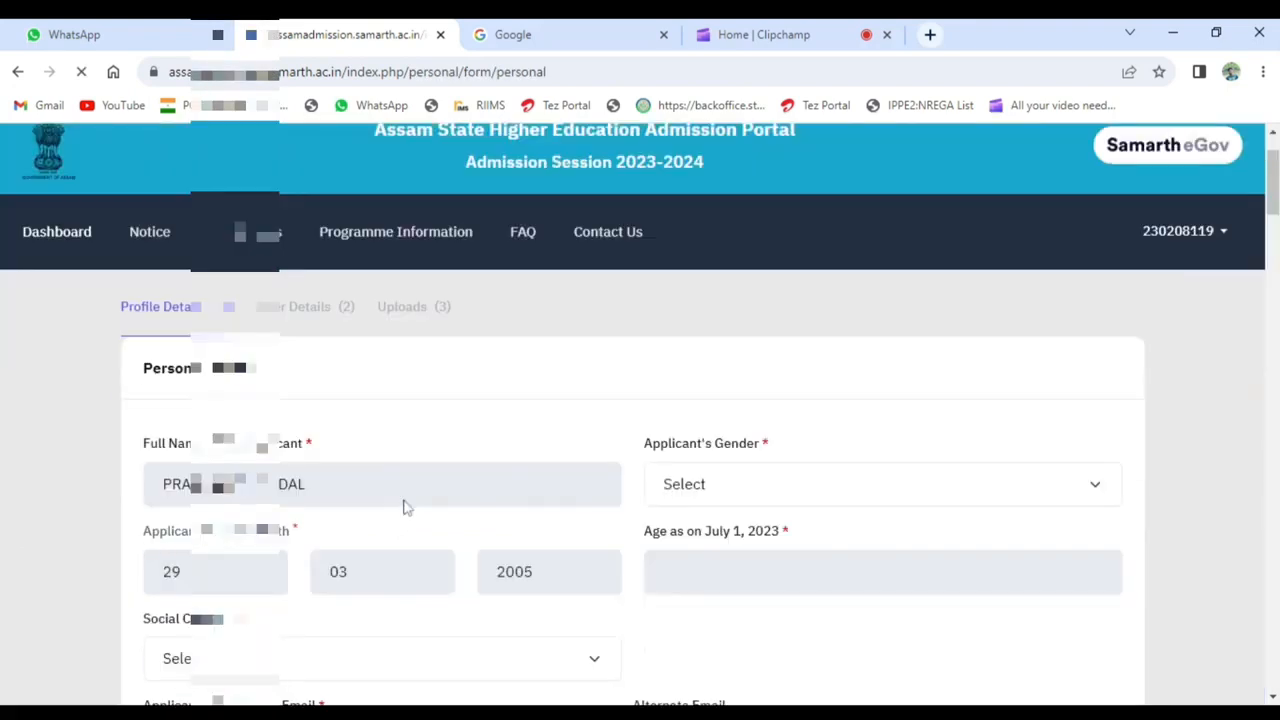
# - Set the applicant's gender to Male and the social category to Scheduled Caste (SC)
pyautogui.scroll(-1, 786, 509)
pyautogui.click(786, 403)
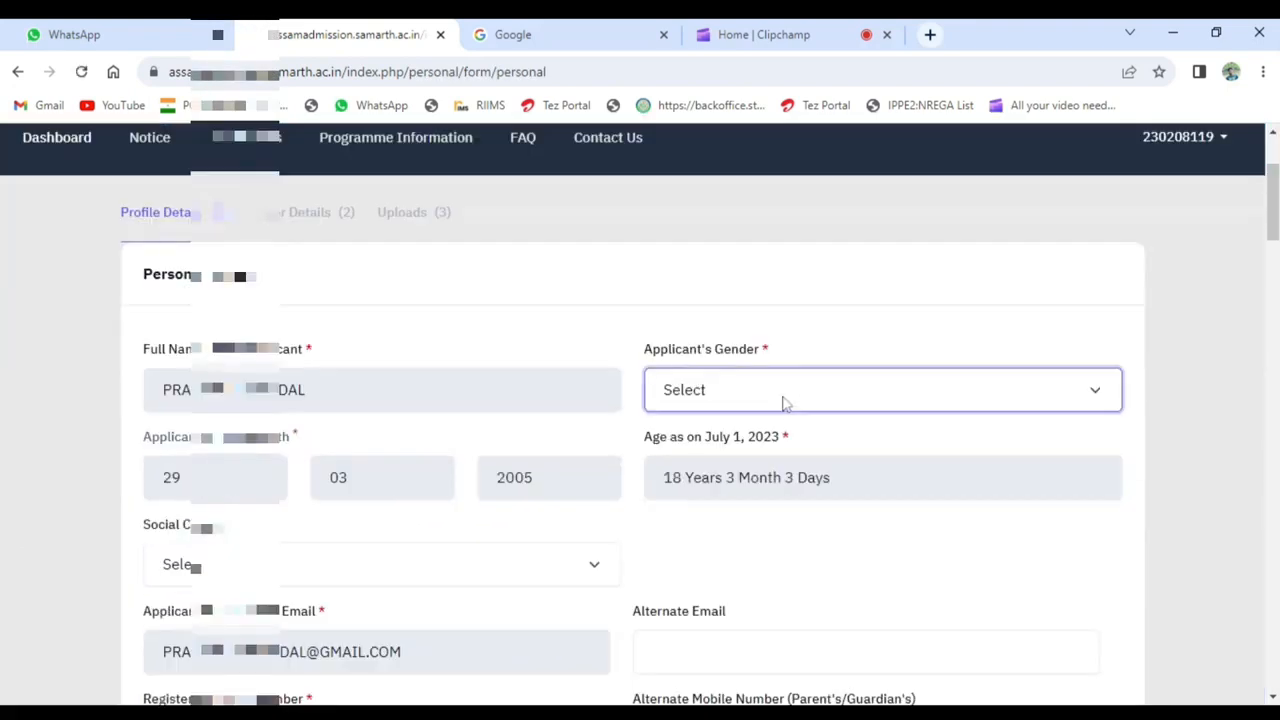
pyautogui.click(672, 455)
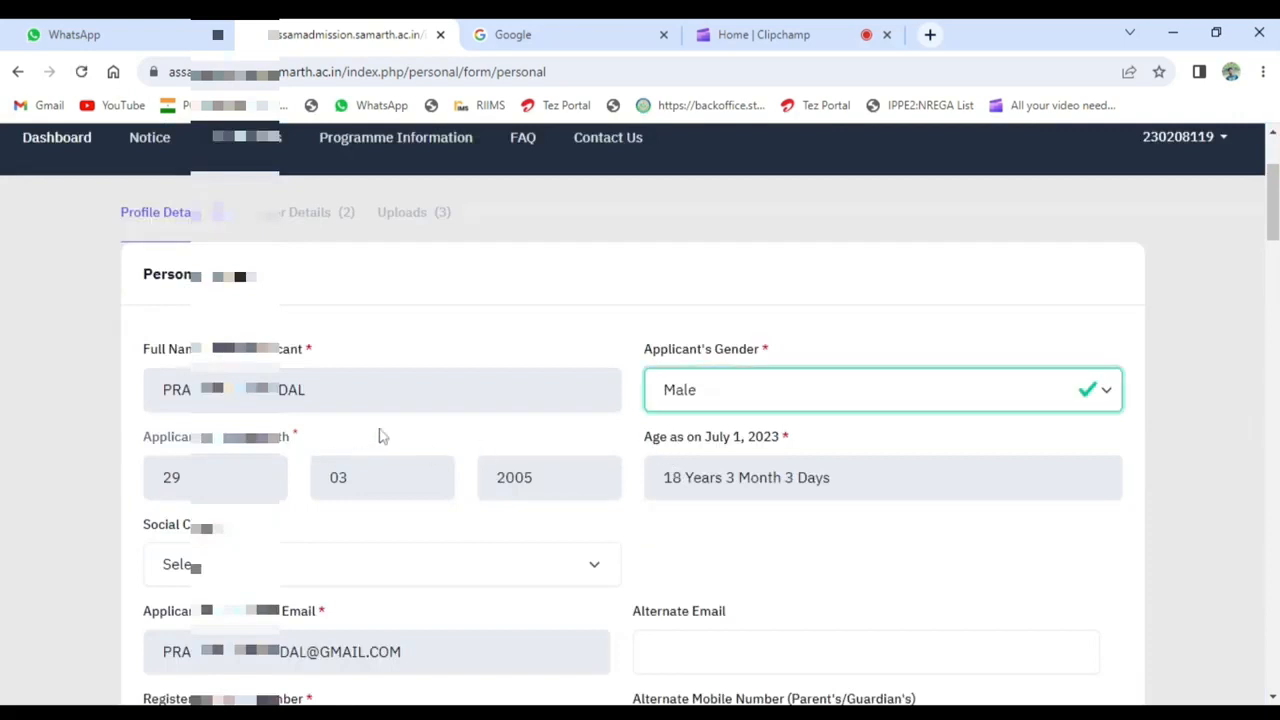
pyautogui.scroll(-1, 380, 440)
pyautogui.click(248, 484)
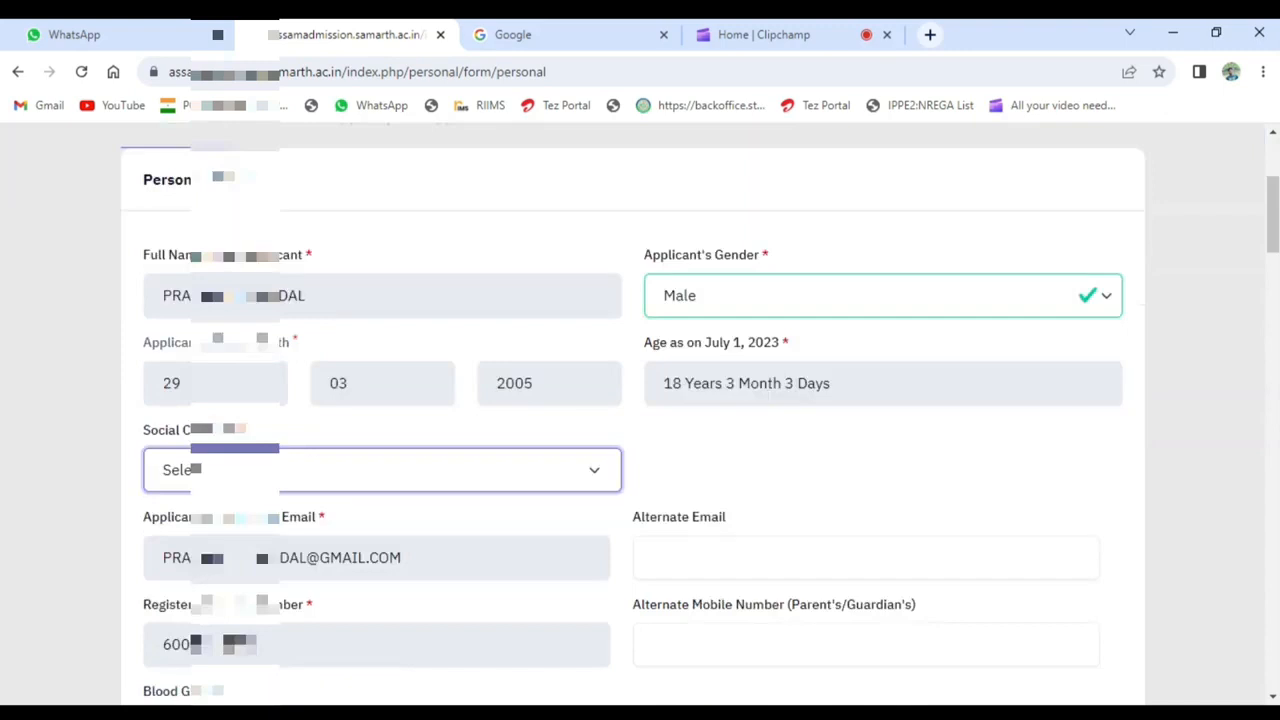
pyautogui.click(236, 560)
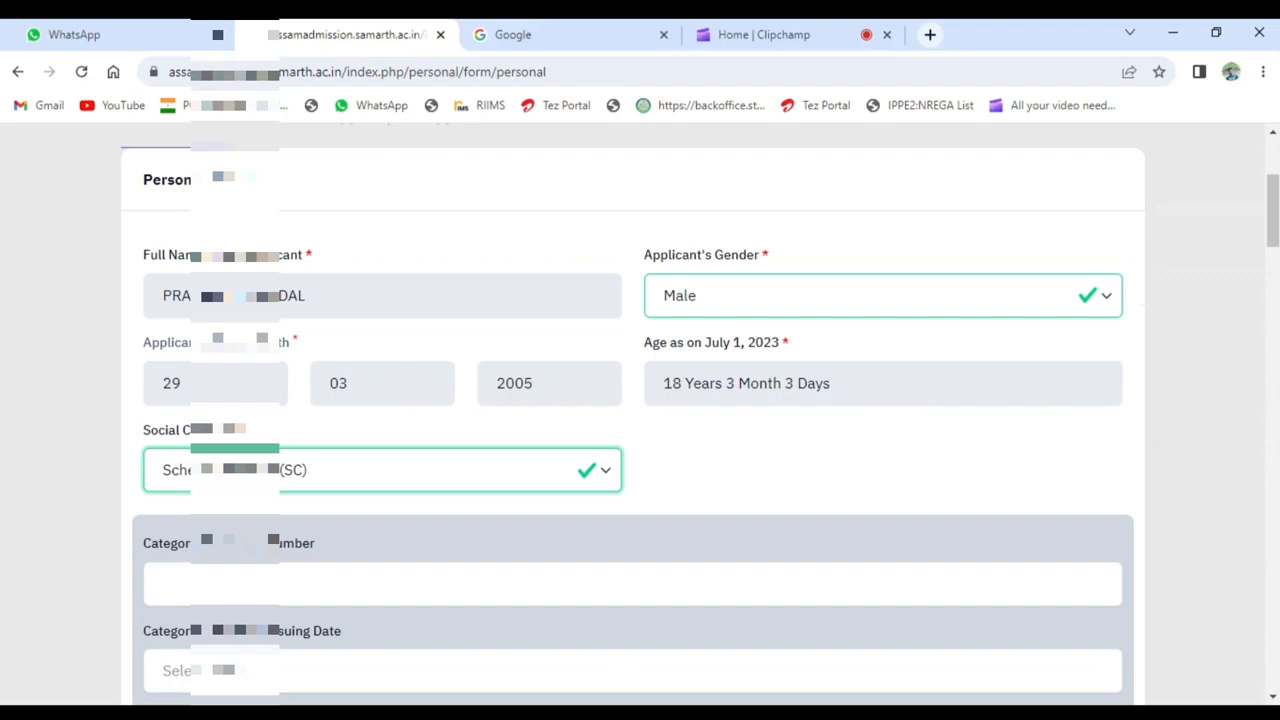
# - Enter the number of the applicant's category certificate
pyautogui.scroll(-1, 632, 490)
pyautogui.click(632, 490)
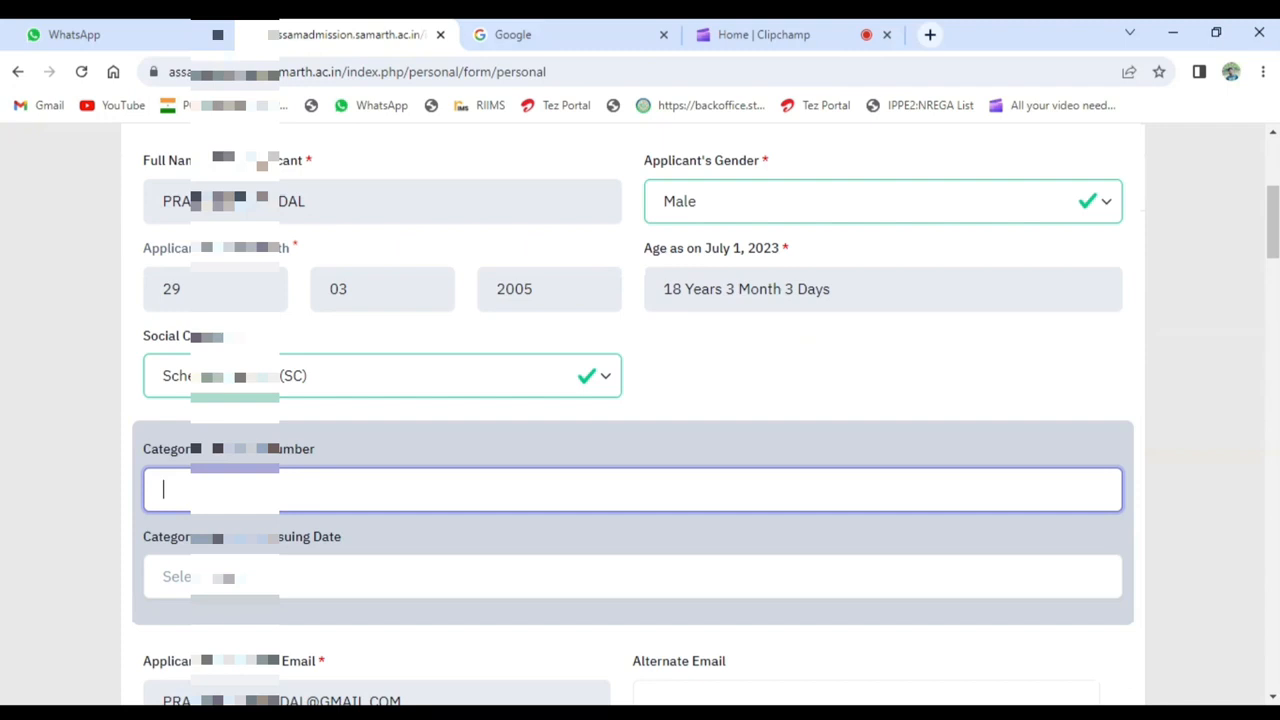
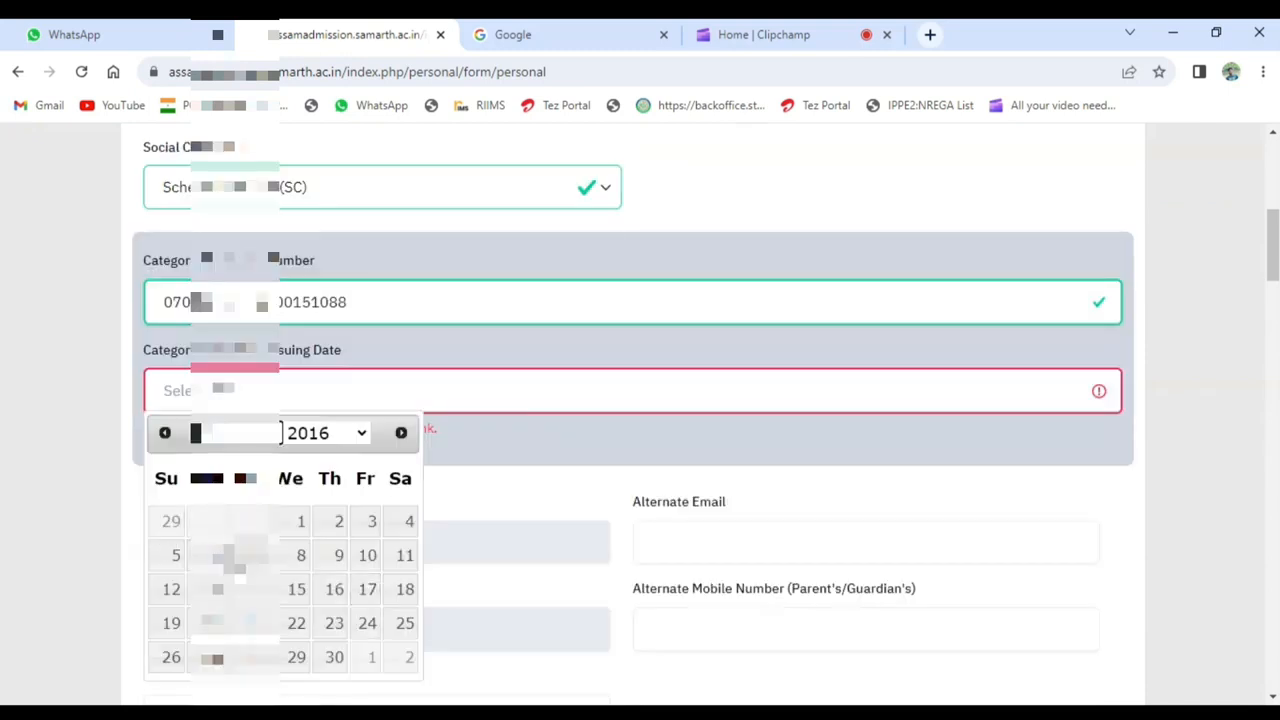
# - Enter the category certificate's issuing date in 2016 and check it in the calendar
pyautogui.click(250, 583)
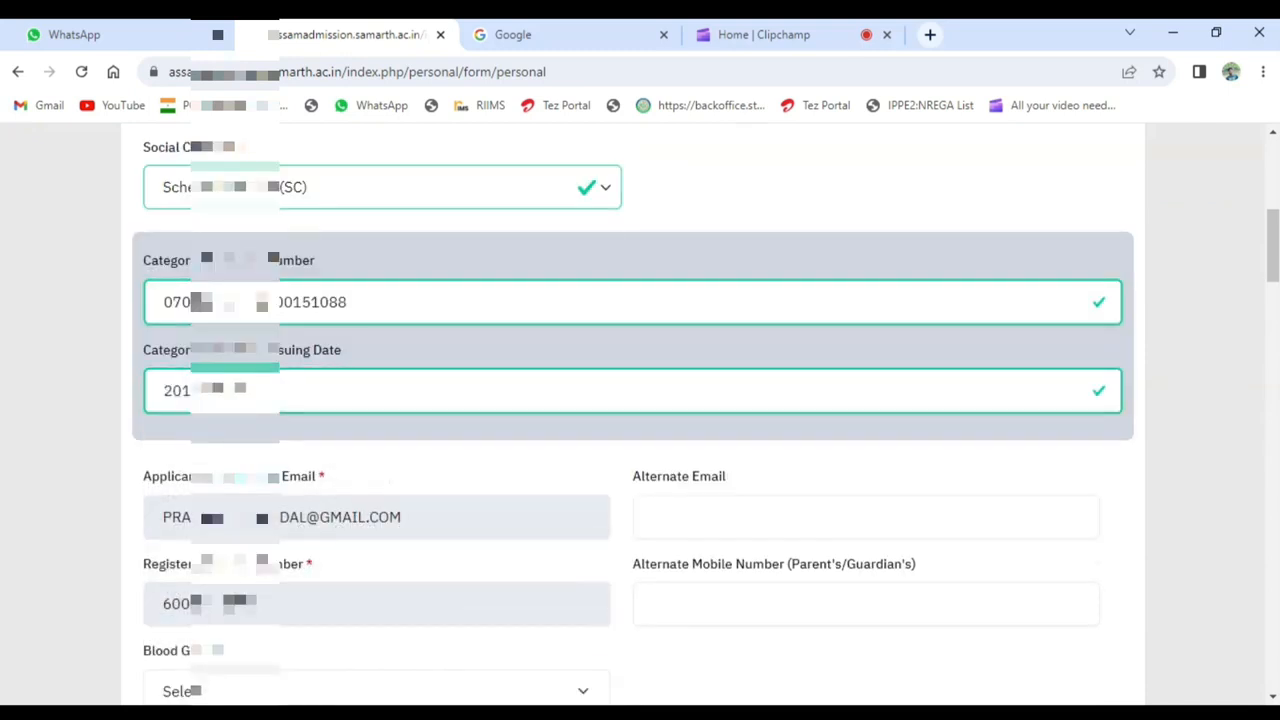
pyautogui.click(298, 390)
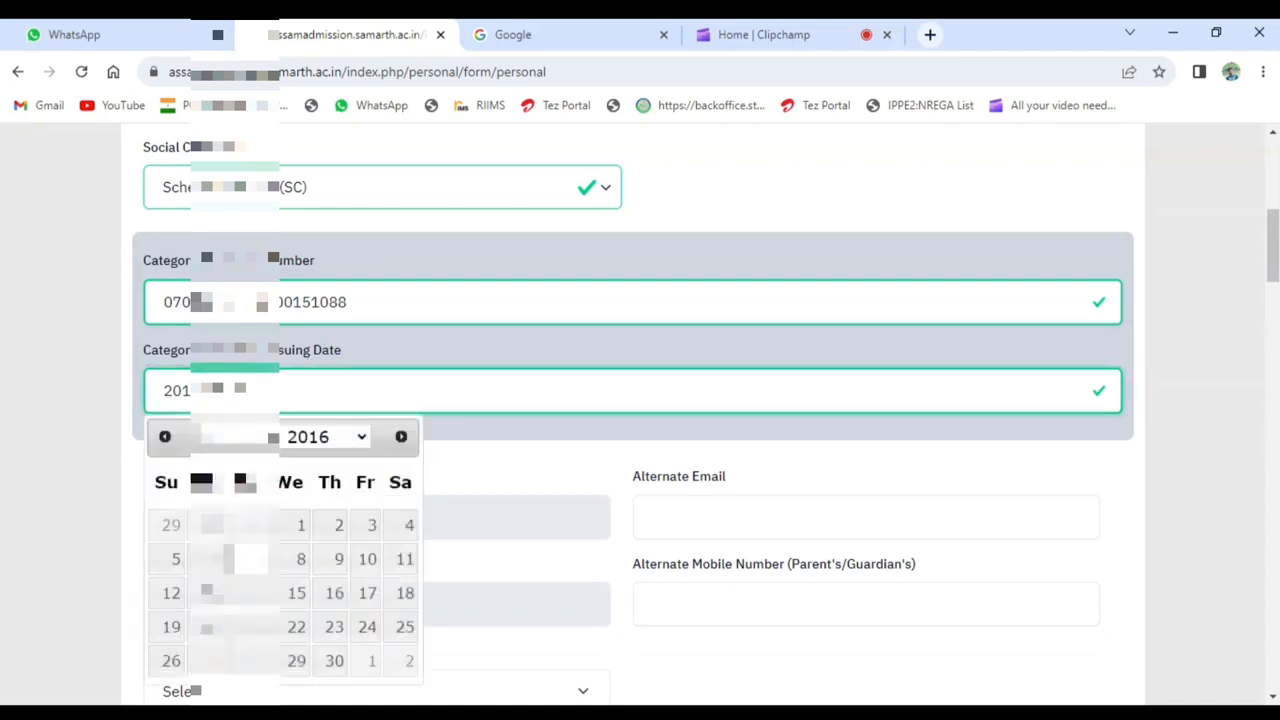
pyautogui.click(231, 437)
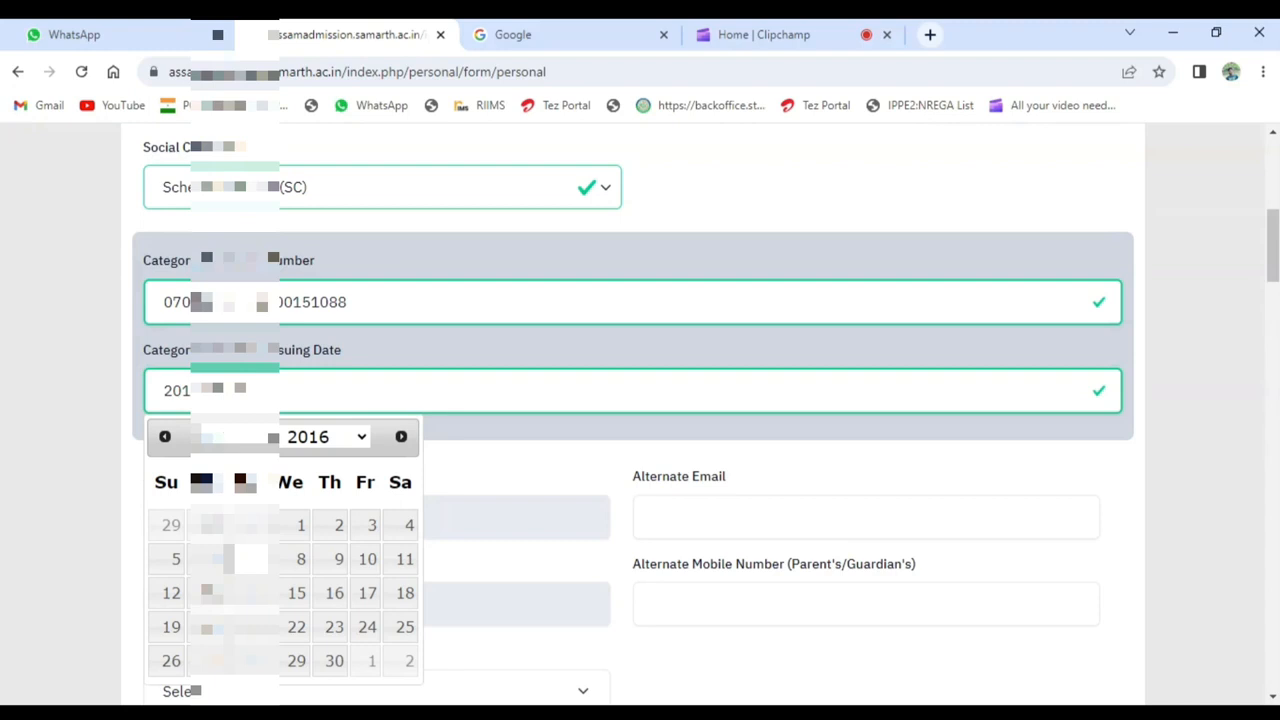
pyautogui.click(580, 450)
# - Answer Yes to the required question about Assam below the blood group
pyautogui.scroll(-2, 580, 450)
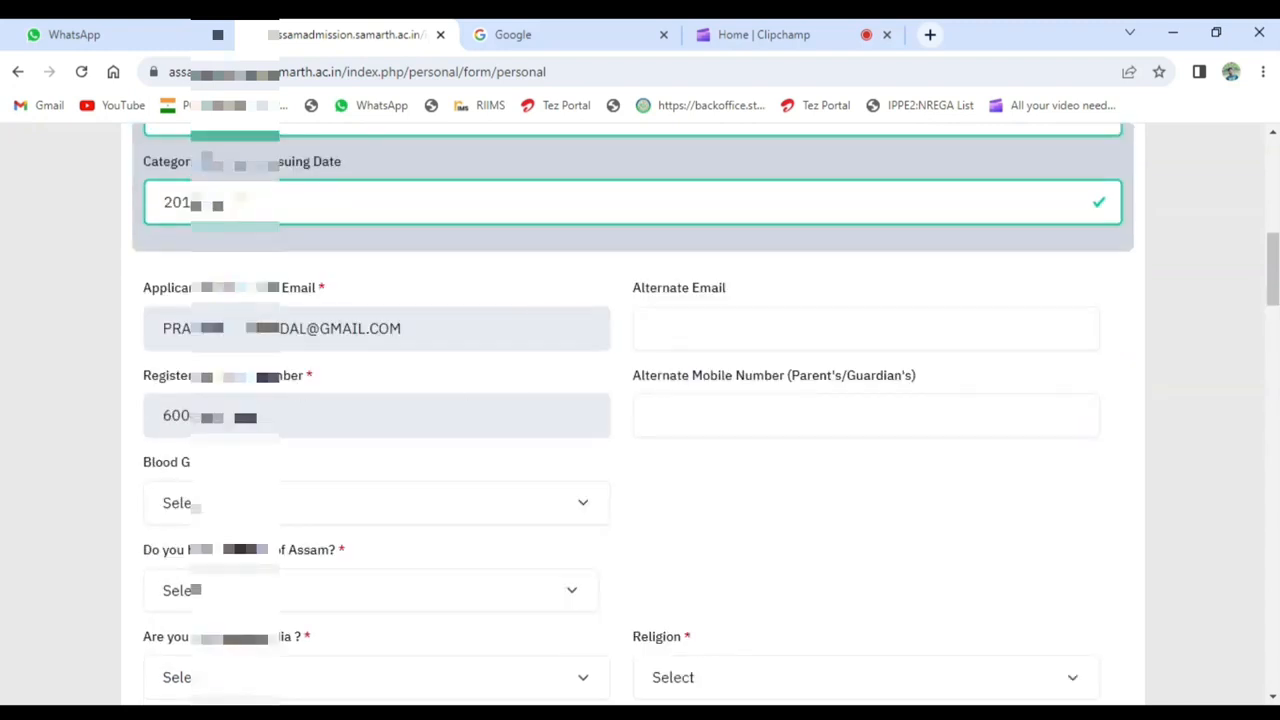
pyautogui.scroll(-1, 300, 410)
pyautogui.scroll(-1, 311, 426)
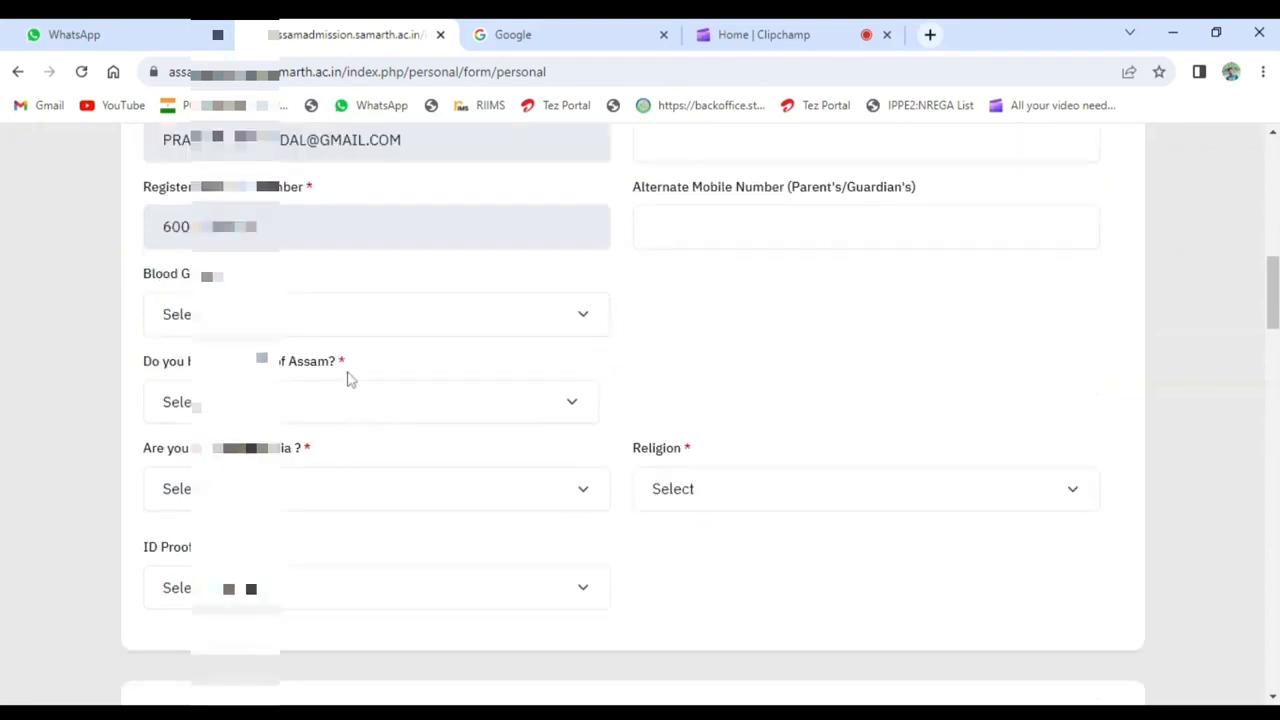
pyautogui.click(338, 316)
pyautogui.click(877, 317)
pyautogui.scroll(-1, 877, 317)
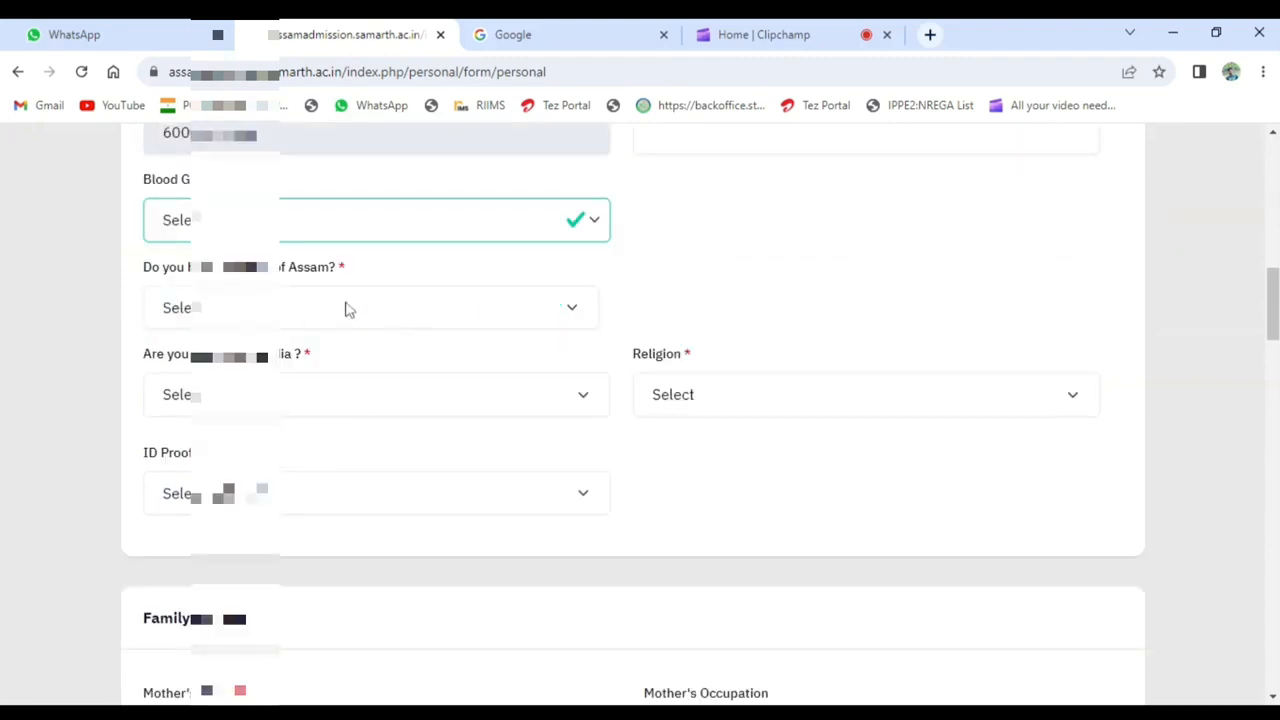
pyautogui.click(286, 305)
pyautogui.click(240, 370)
# - Answer Yes to the required question about India and set the religion to Hinduism
pyautogui.scroll(-1, 422, 358)
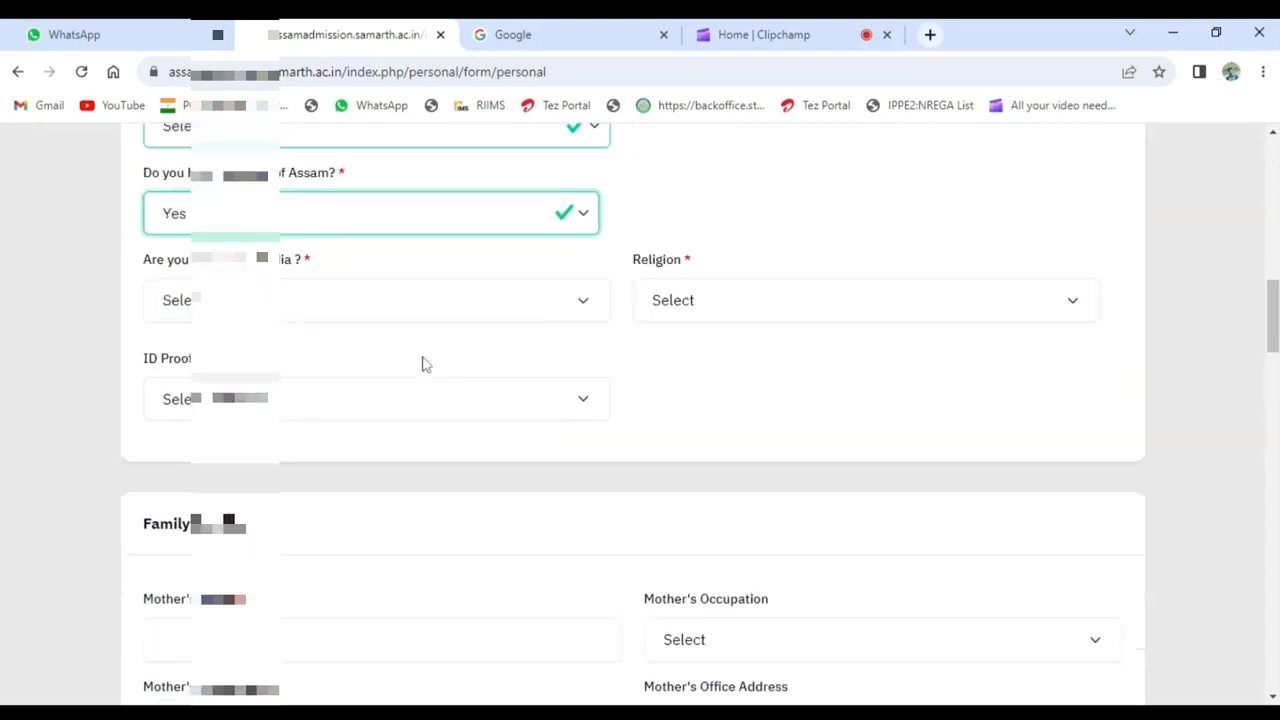
pyautogui.click(292, 304)
pyautogui.click(338, 373)
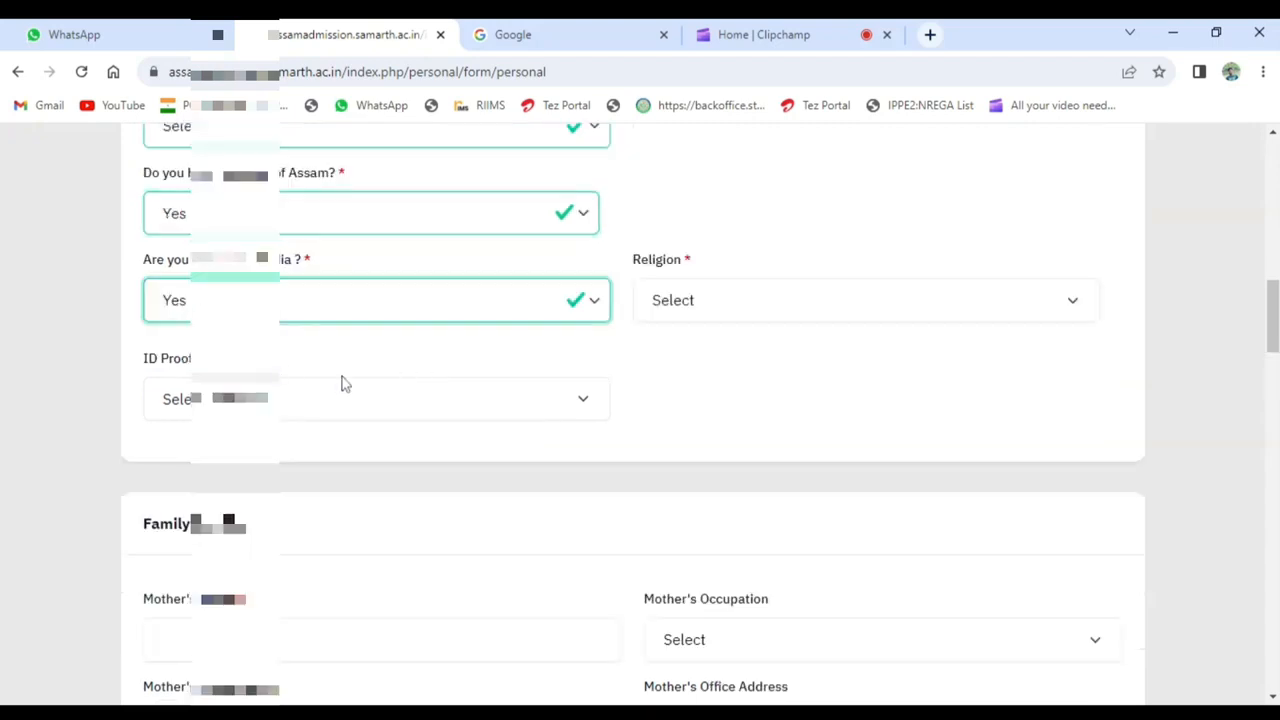
pyautogui.click(790, 298)
pyautogui.click(796, 331)
# - Choose the bank document with photograph as ID proof and enter its ID proof number
pyautogui.click(304, 413)
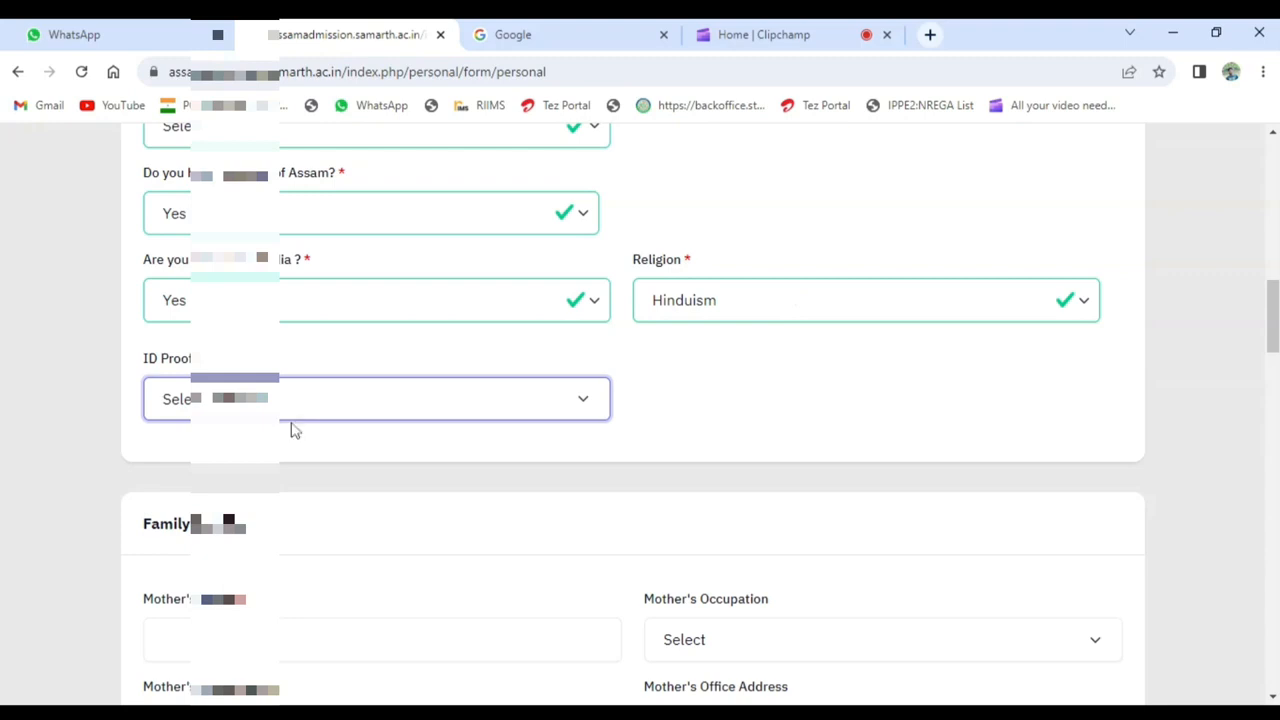
pyautogui.press('Down')
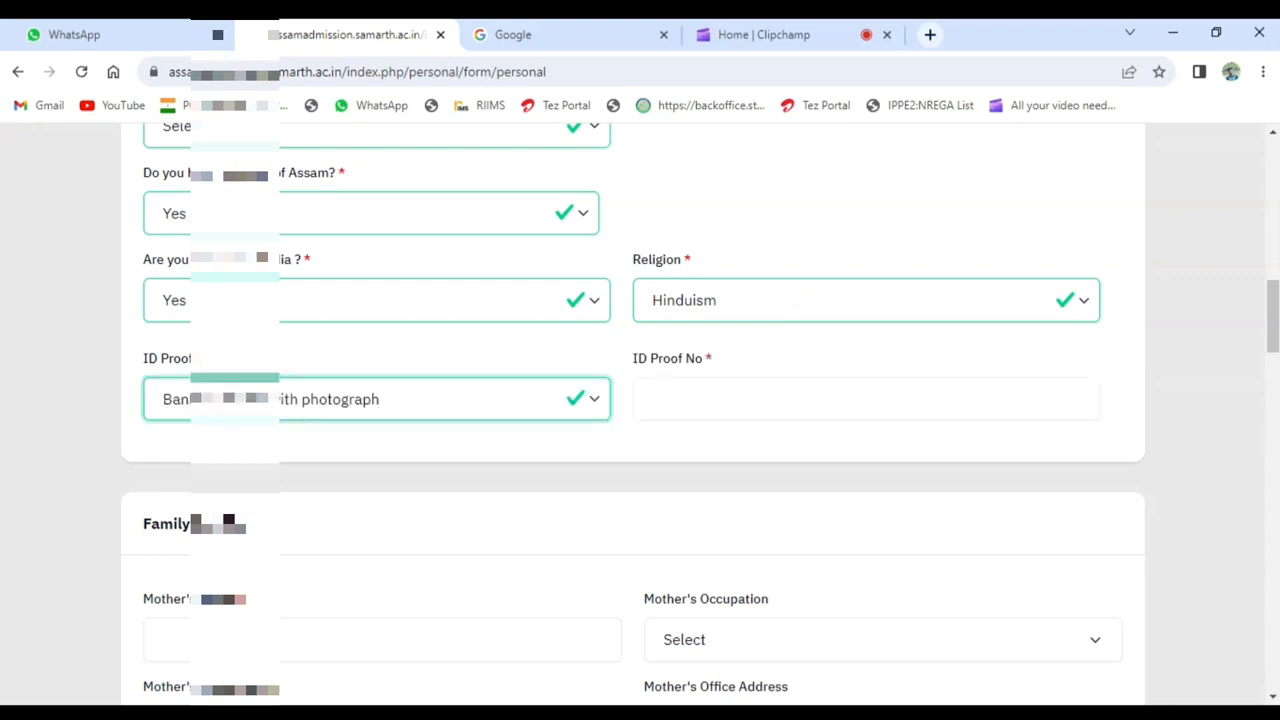
pyautogui.press('Tab')
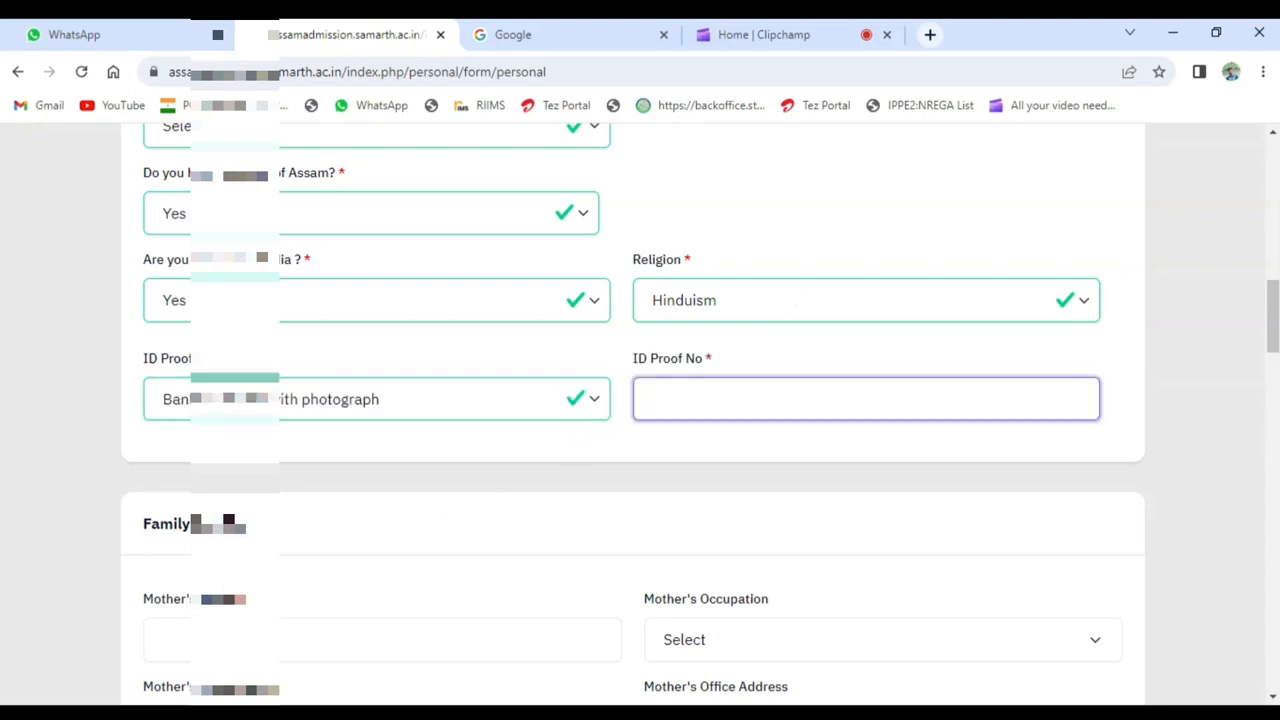
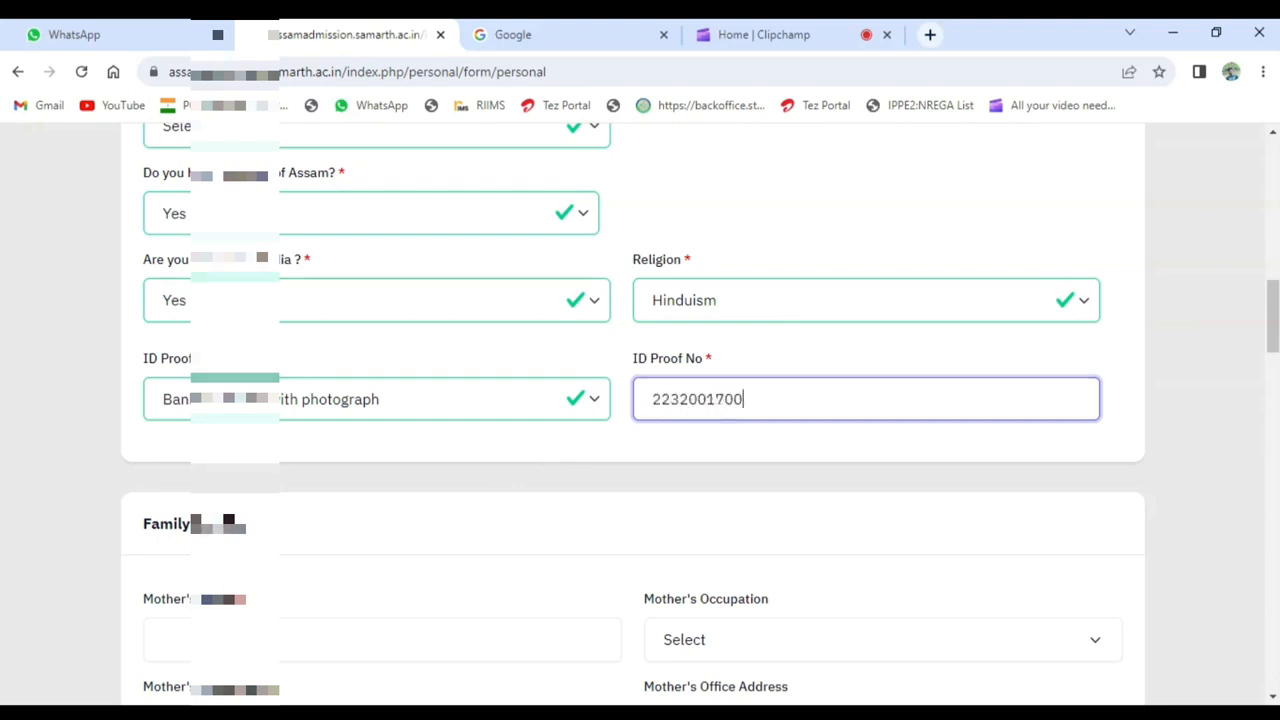
# - Enter the mother's full name in the family details and set her occupation to Other
pyautogui.scroll(-2, 500, 368)
pyautogui.click(300, 453)
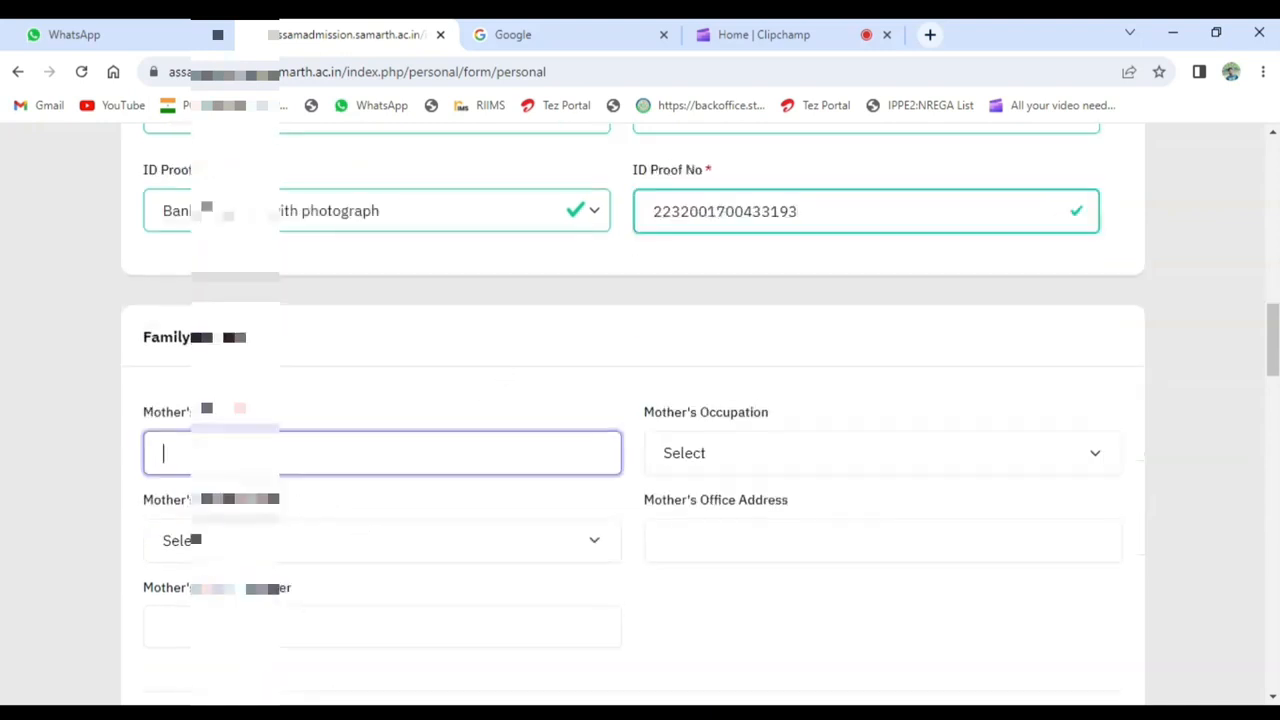
pyautogui.write('CHADAL')
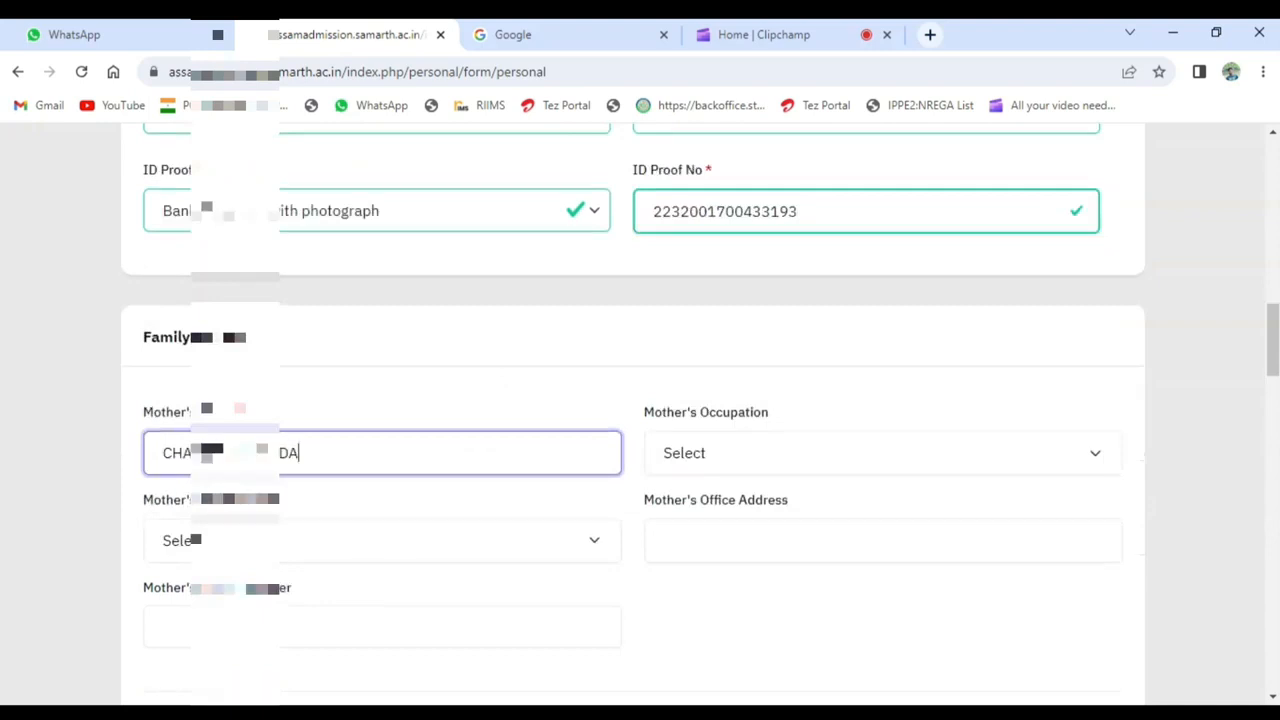
pyautogui.press('Tab')
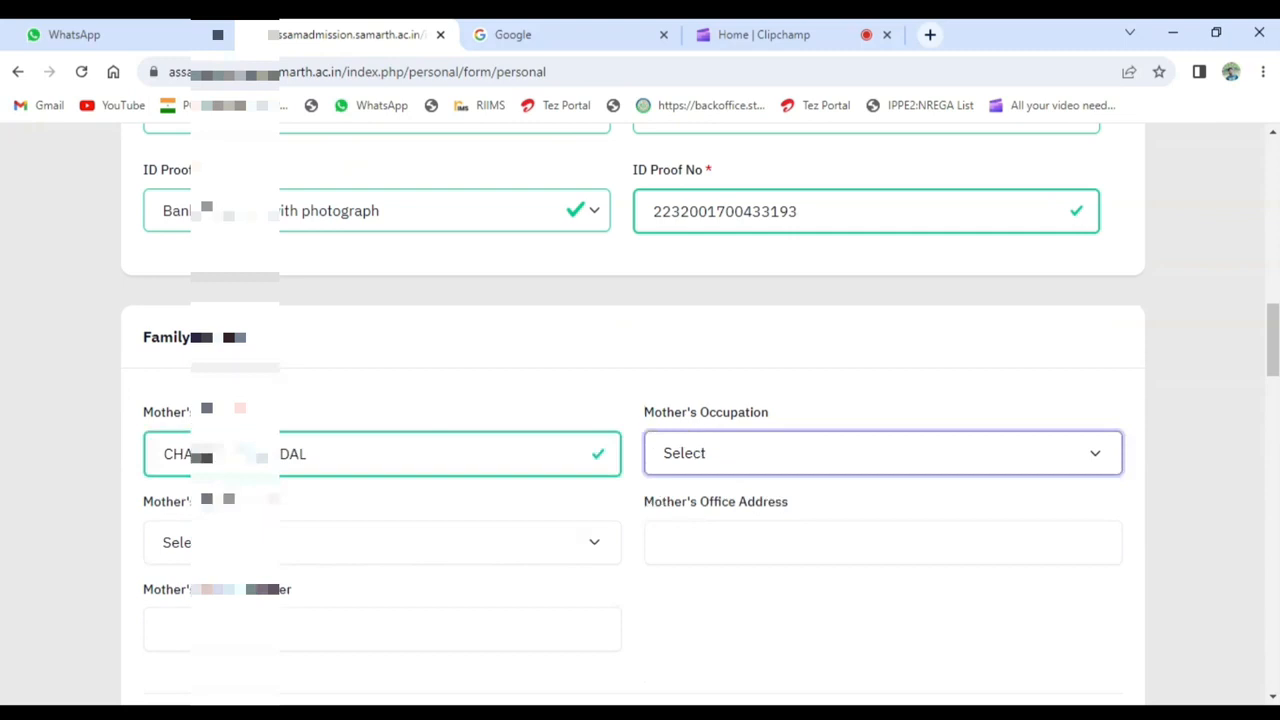
pyautogui.press('o')
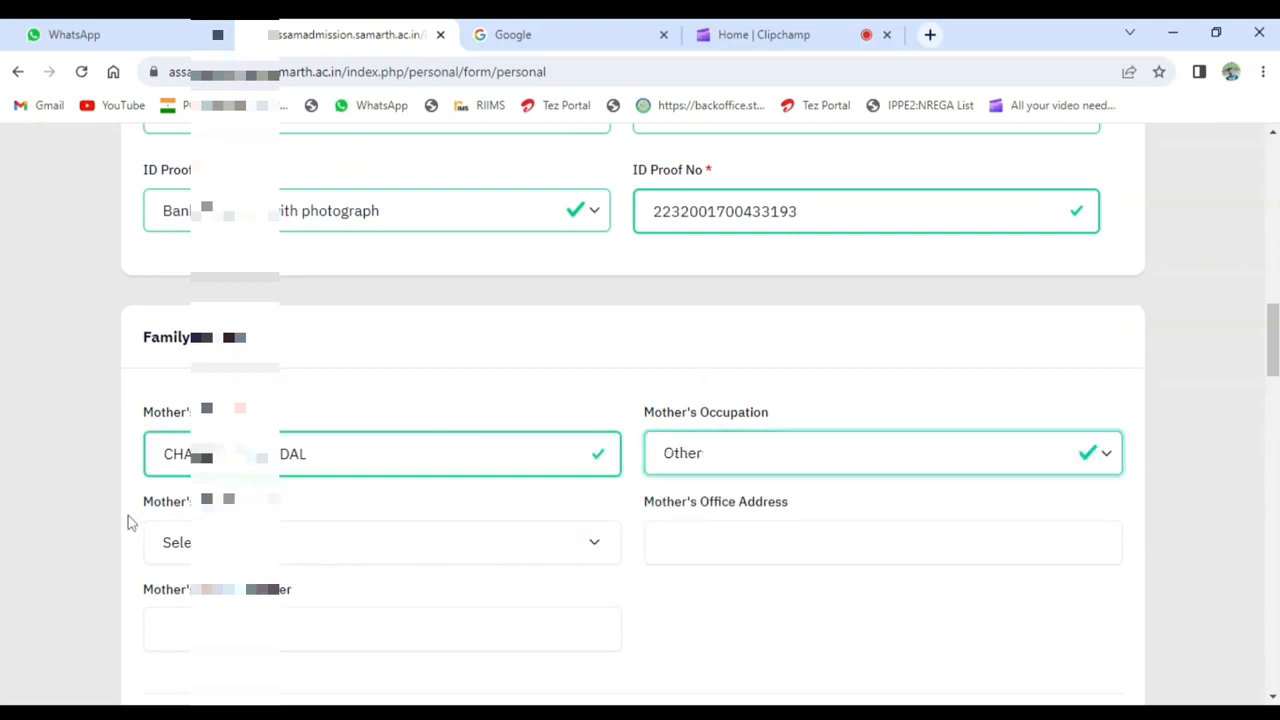
# - Choose the option beginning with "Non" in the mother's remaining selection field and enter her office address
pyautogui.press('Tab')
pyautogui.scroll(-2, 309, 497)
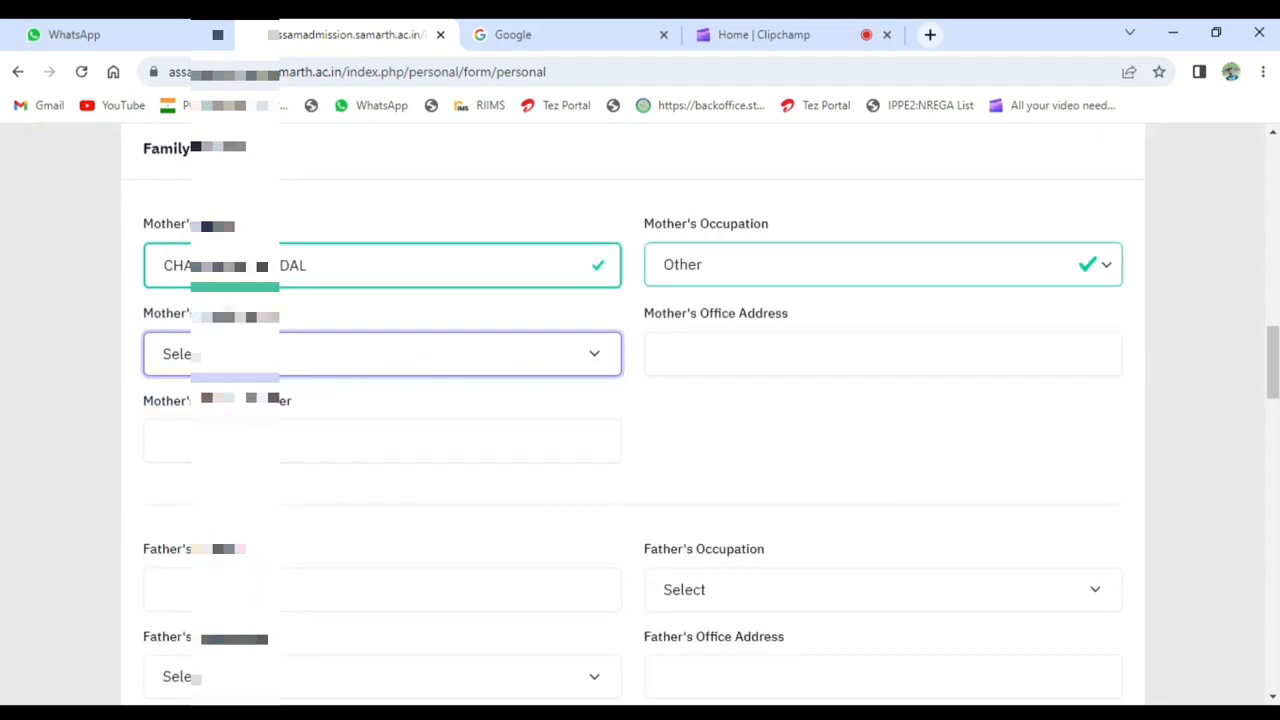
pyautogui.press('n')
pyautogui.press('Tab')
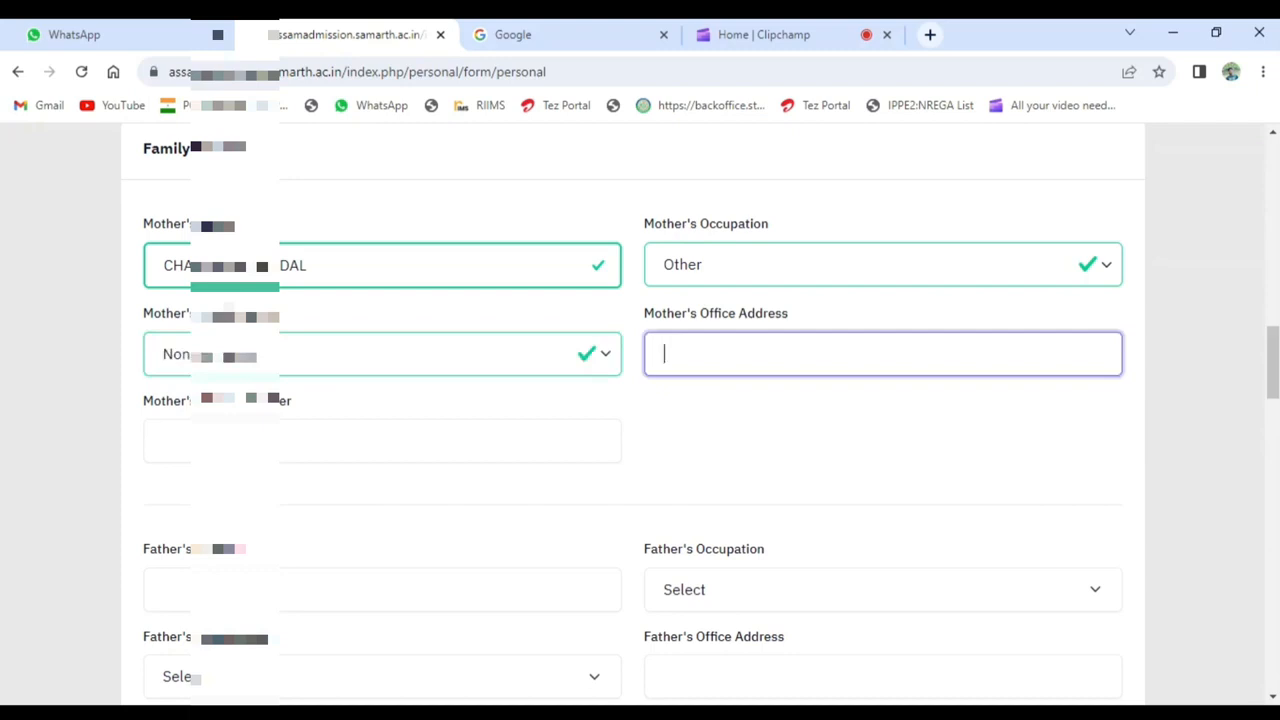
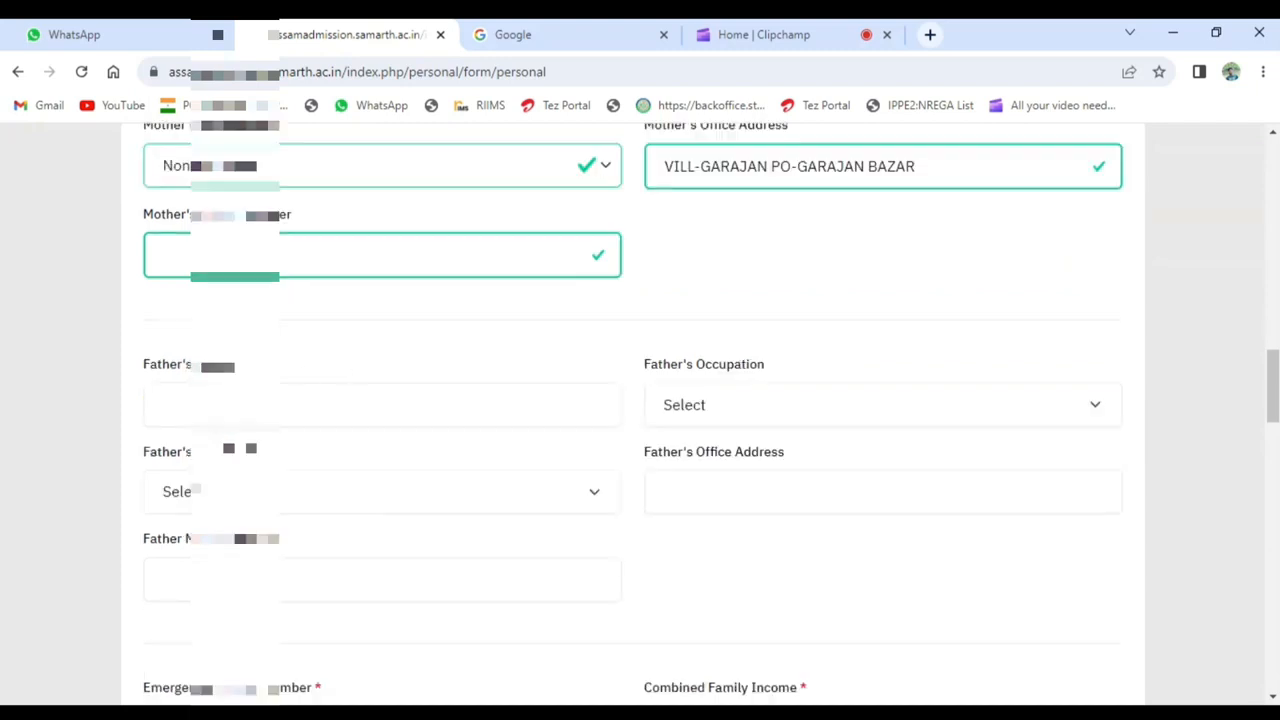
# - Enter the father's full name and set his occupation to Agriculture
pyautogui.click(382, 405)
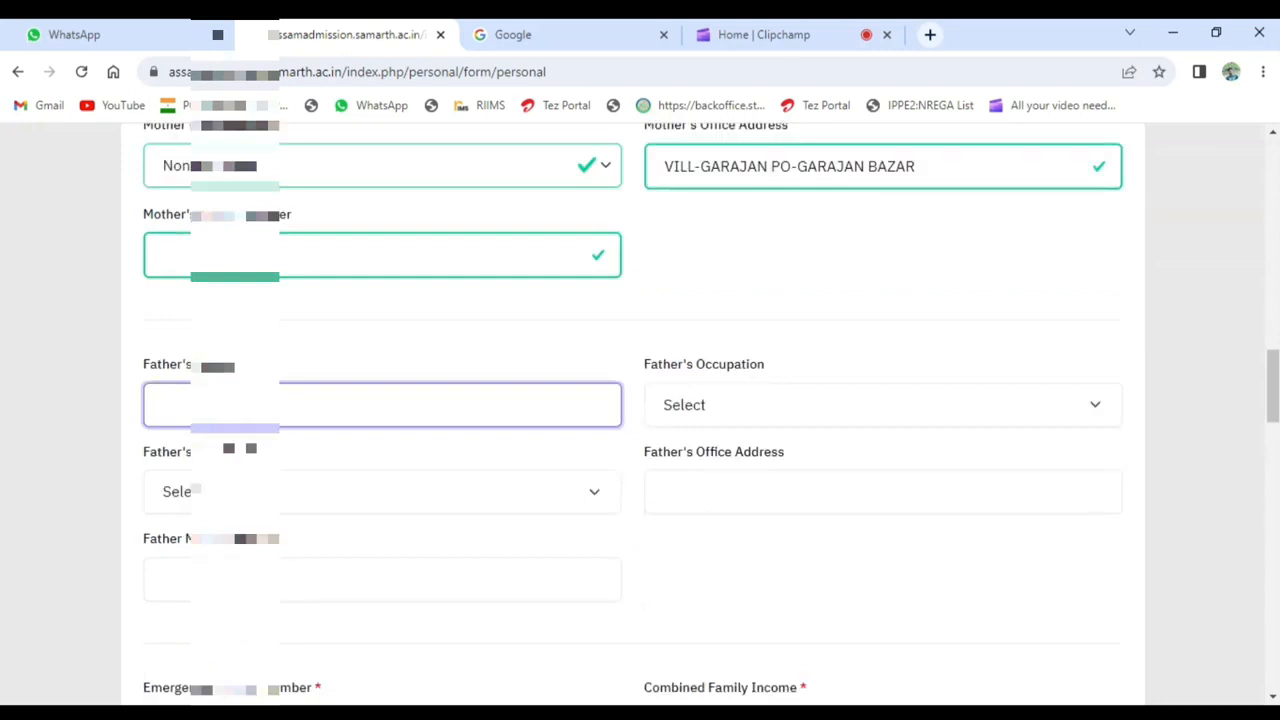
pyautogui.press('Tab')
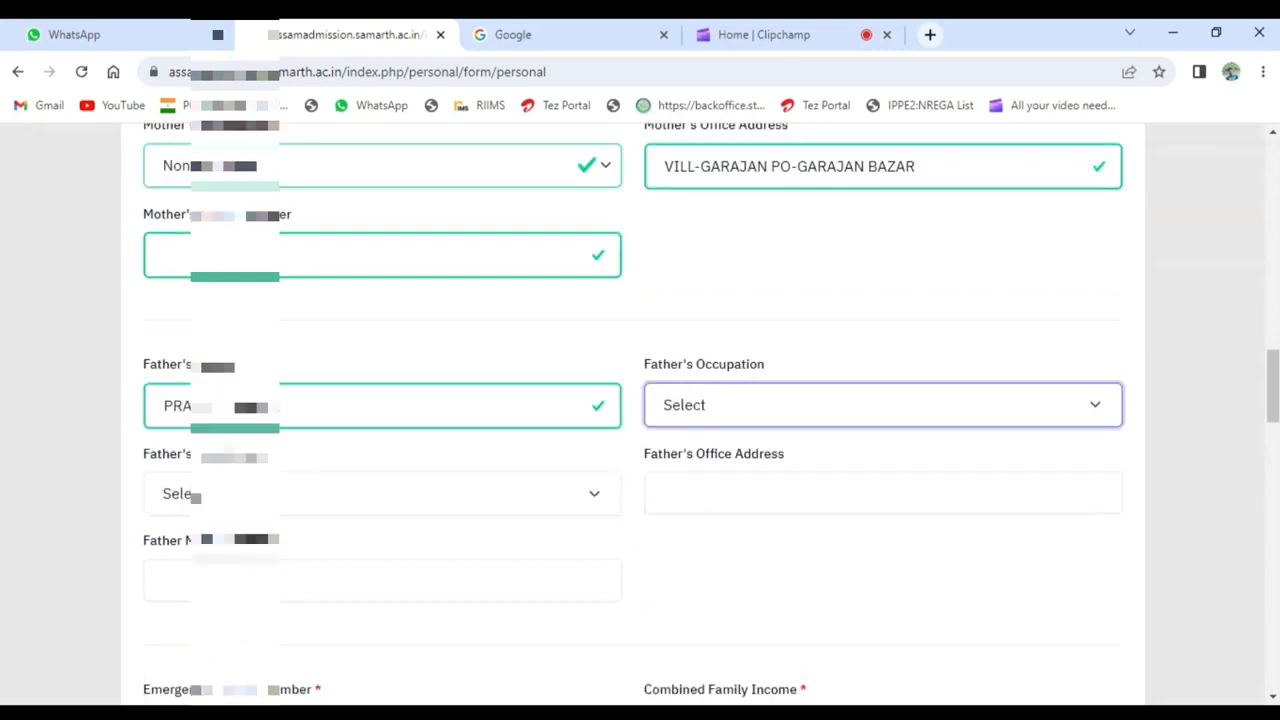
pyautogui.click(761, 476)
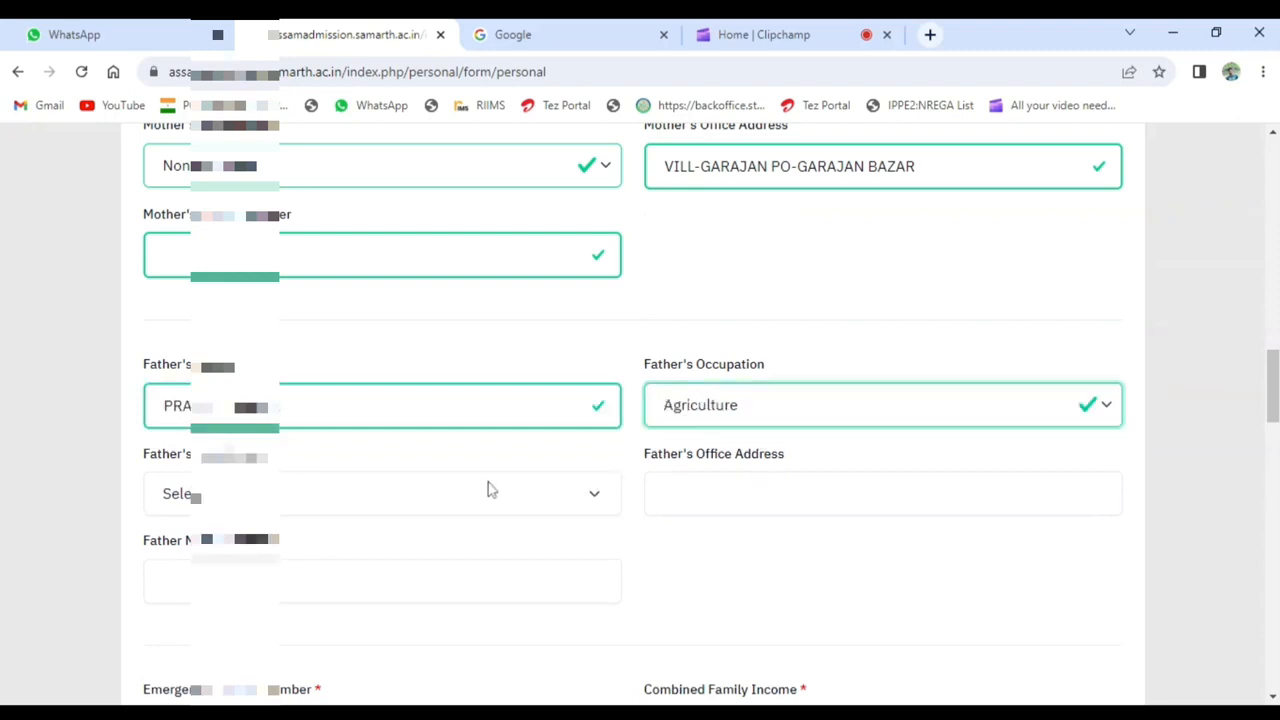
# - Choose the option beginning with "Non" in the father's remaining selection field and paste the mother's office address as his
pyautogui.click(334, 508)
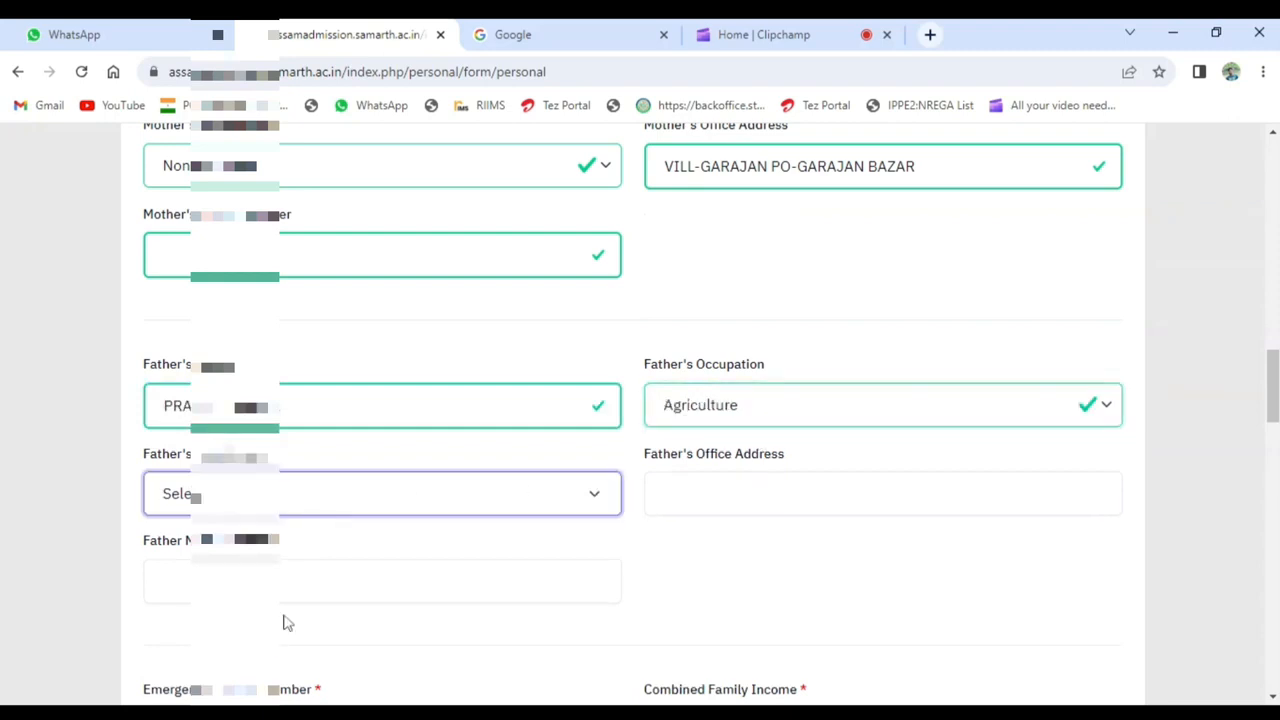
pyautogui.click(227, 605)
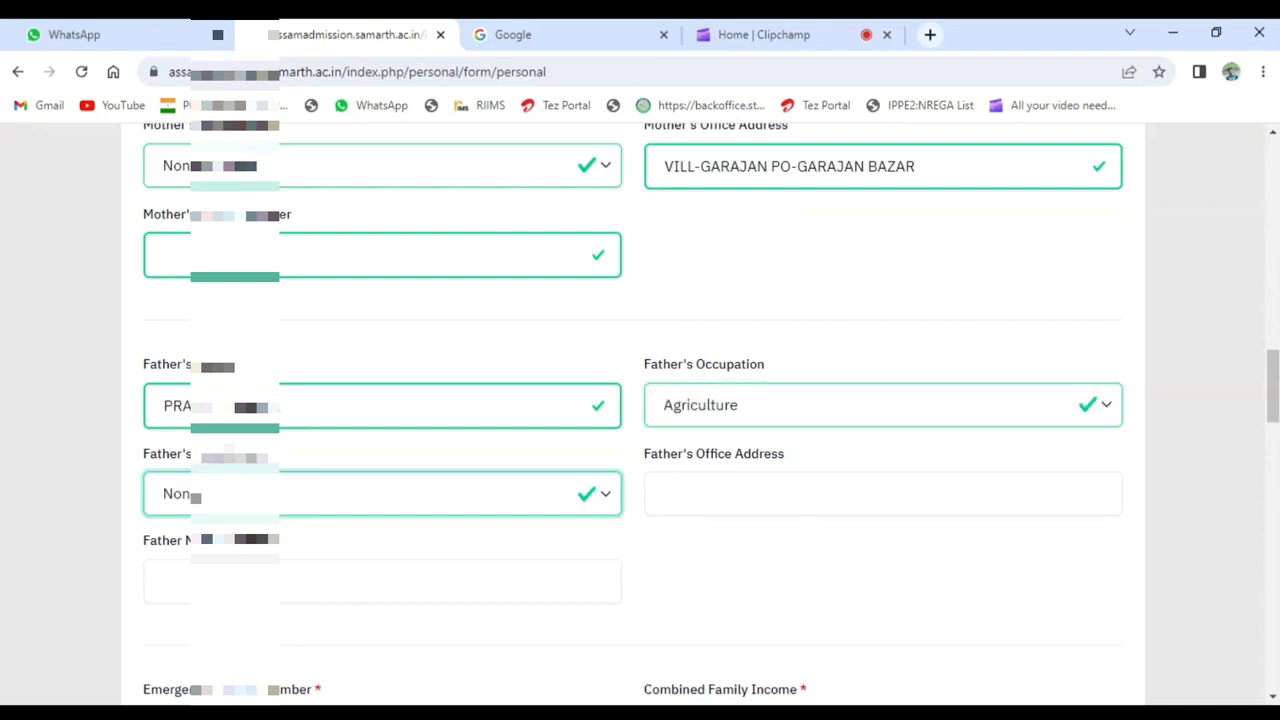
pyautogui.click(706, 500)
pyautogui.press('Tab')
# - Enter the emergency contact number and set the combined family income to Less than 1,00,000
pyautogui.write('8')
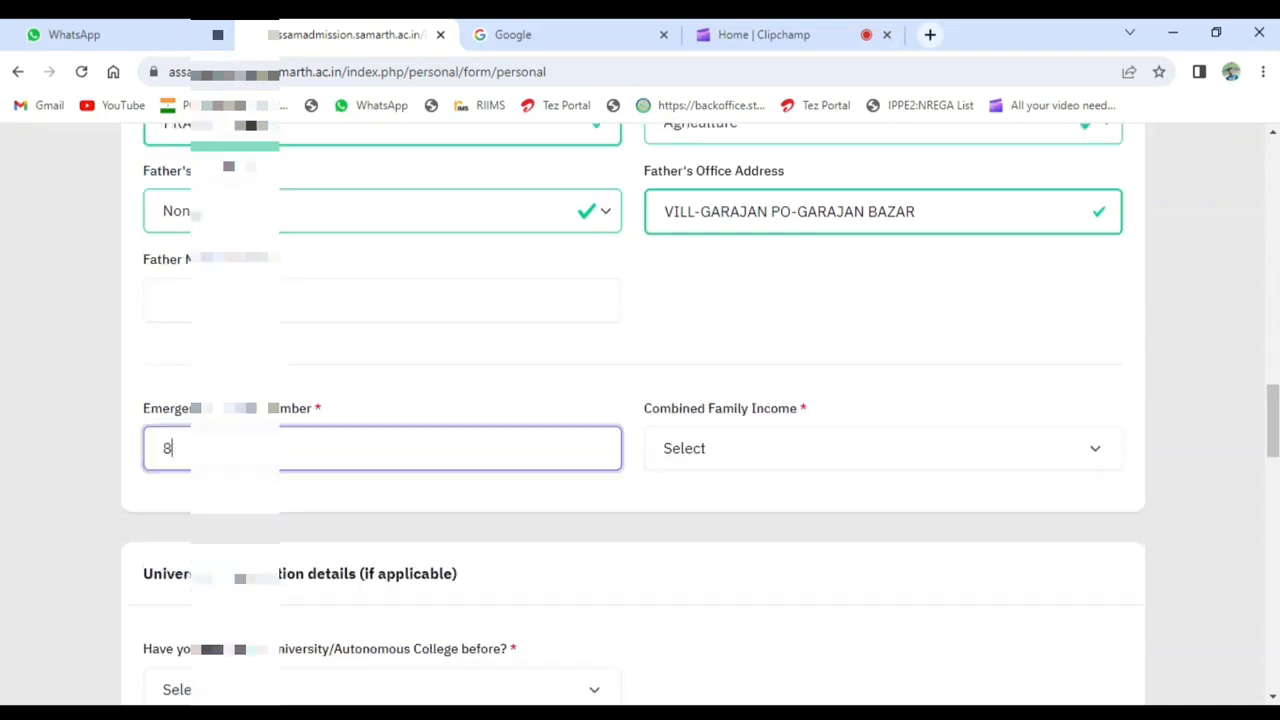
pyautogui.write('82?????')
pyautogui.press('Tab')
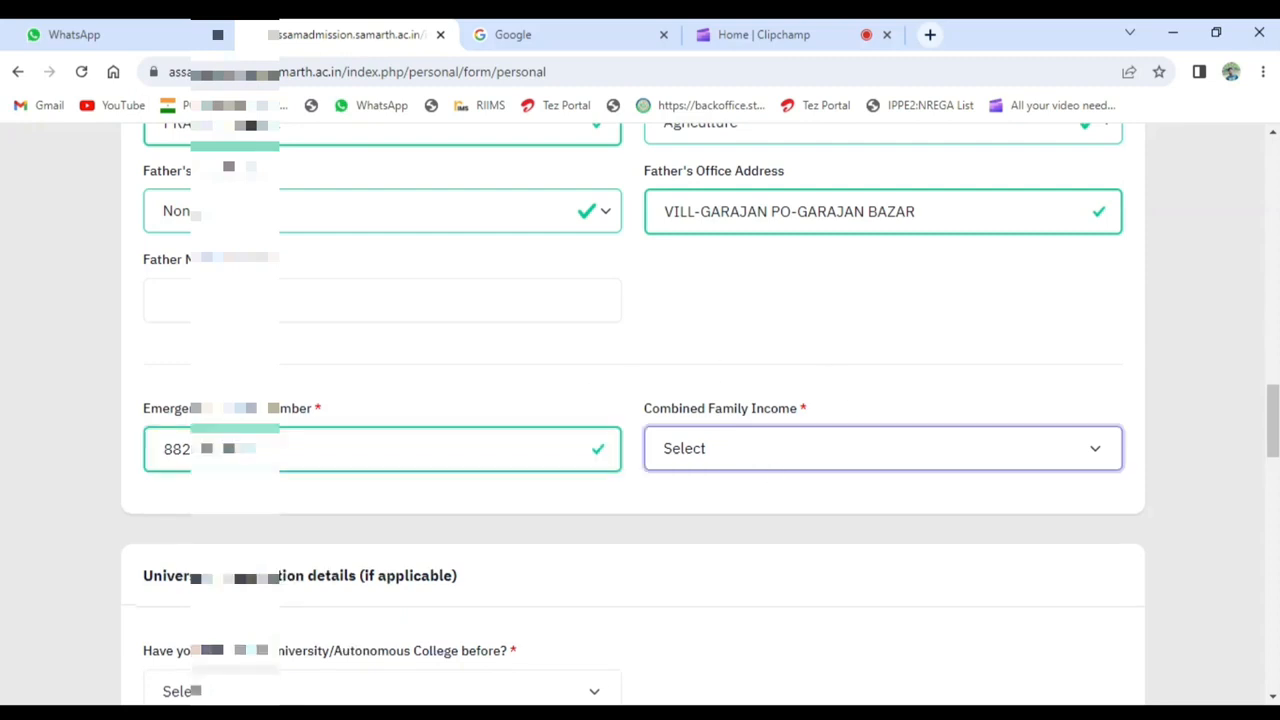
pyautogui.press('Down')
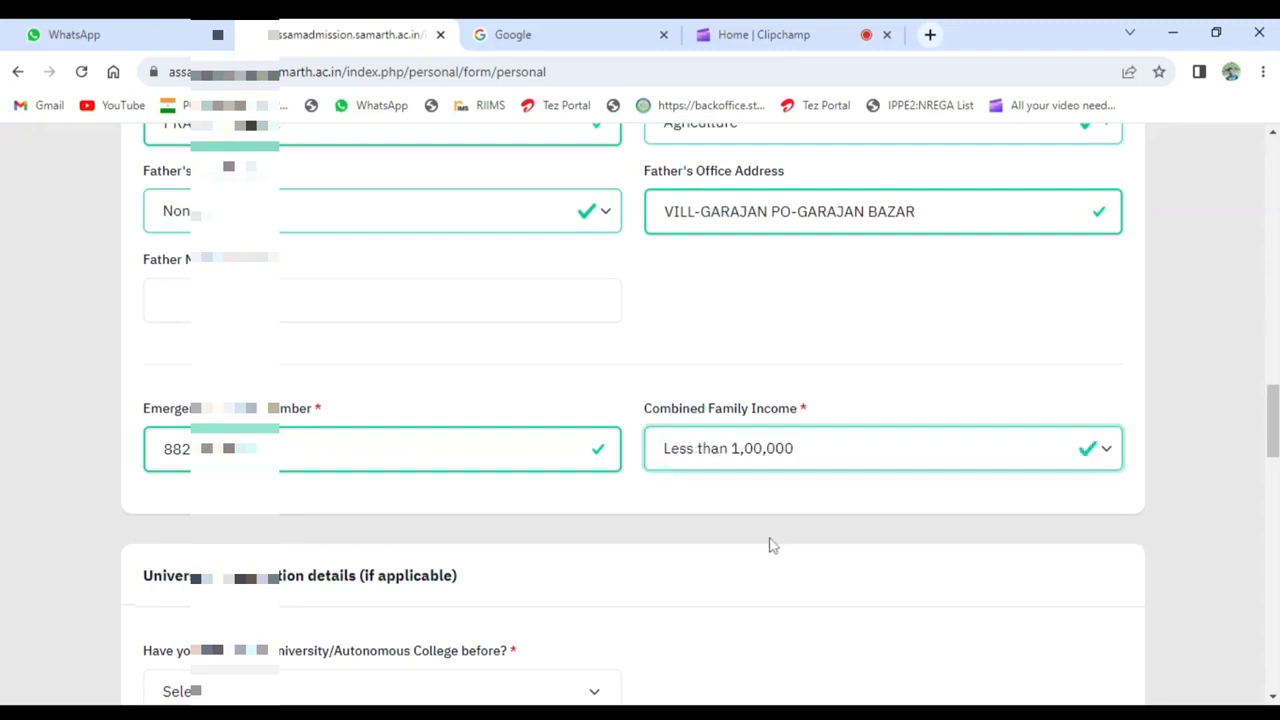
# - Answer No to the question about a university or autonomous college before, and bring the quota section into view
pyautogui.scroll(-1, 470, 462)
pyautogui.scroll(-1, 465, 462)
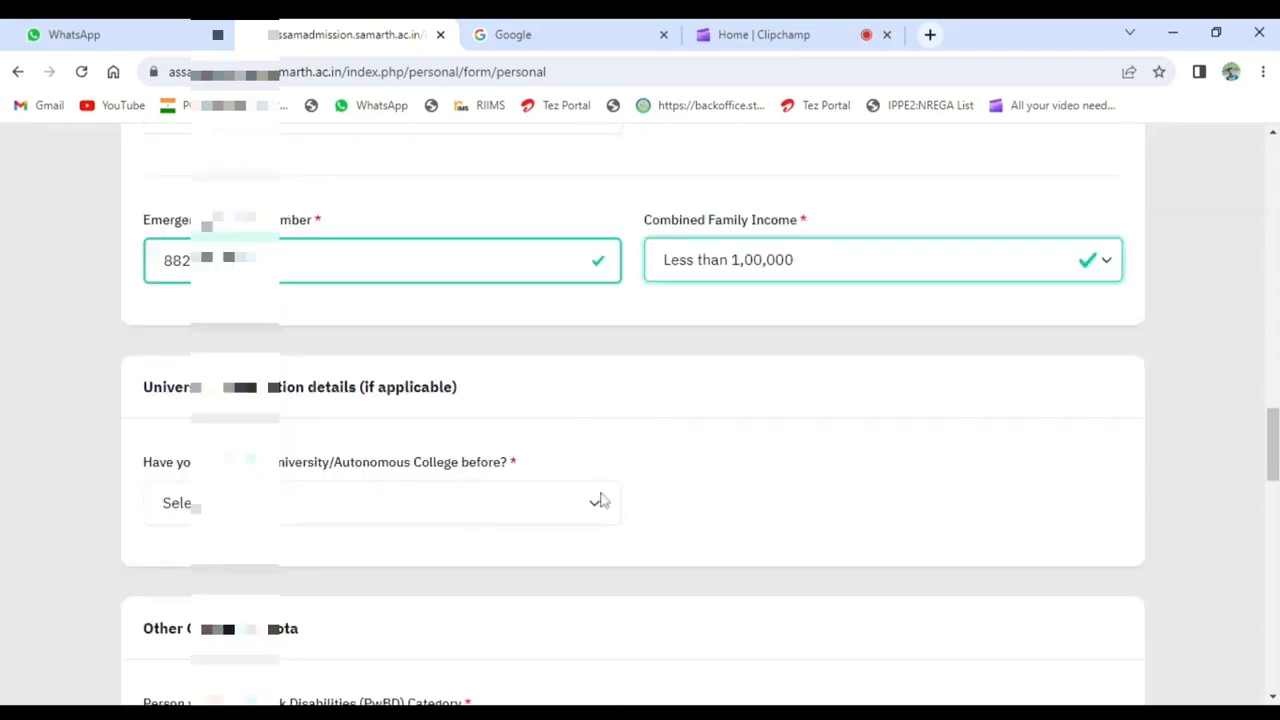
pyautogui.scroll(-1, 240, 462)
pyautogui.click(281, 410)
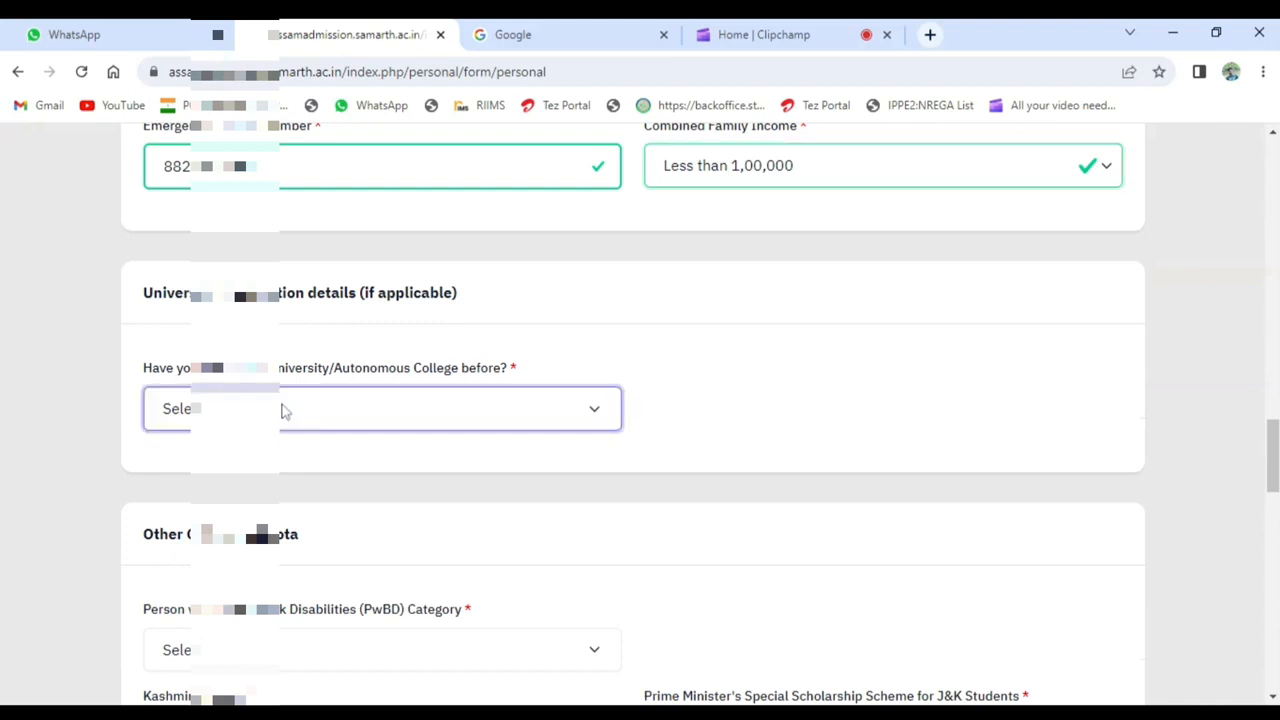
pyautogui.click(262, 472)
pyautogui.scroll(-1, 888, 432)
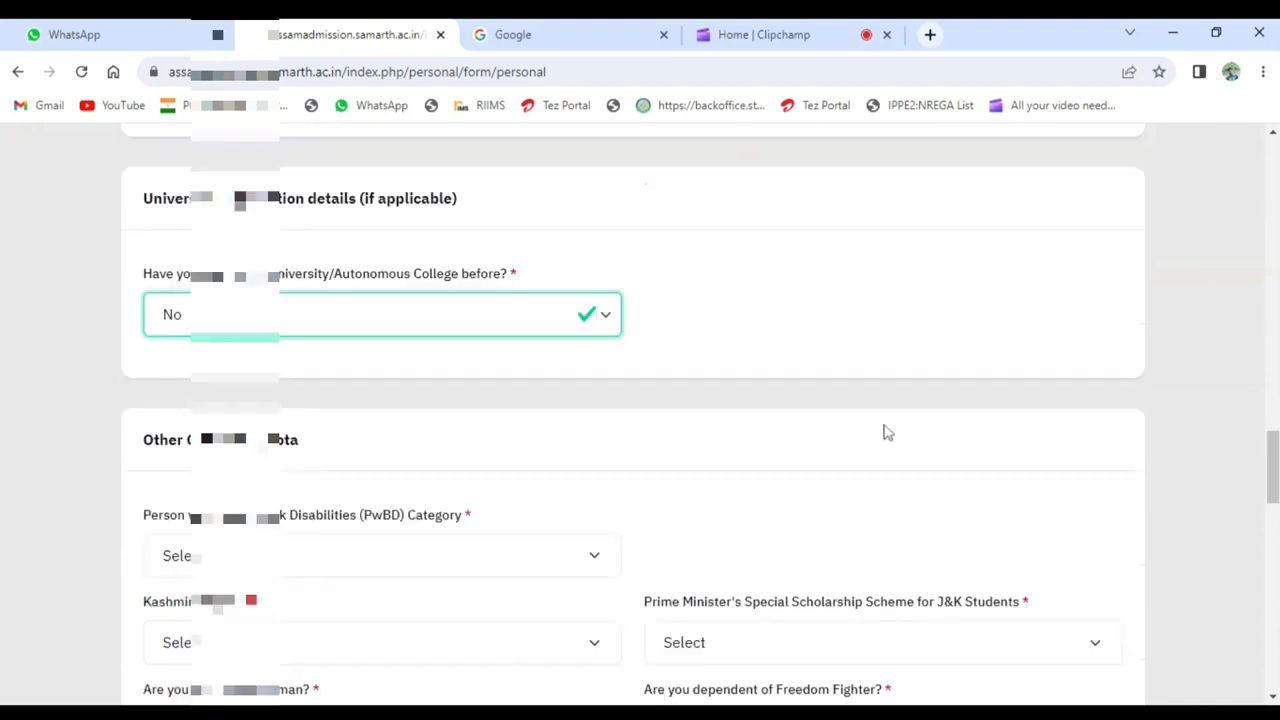
# - Choose the options beginning with "Not" for the Person with Benchmark Disabilities (PwBD) category and the Kashmiri quota field
pyautogui.scroll(-1, 875, 430)
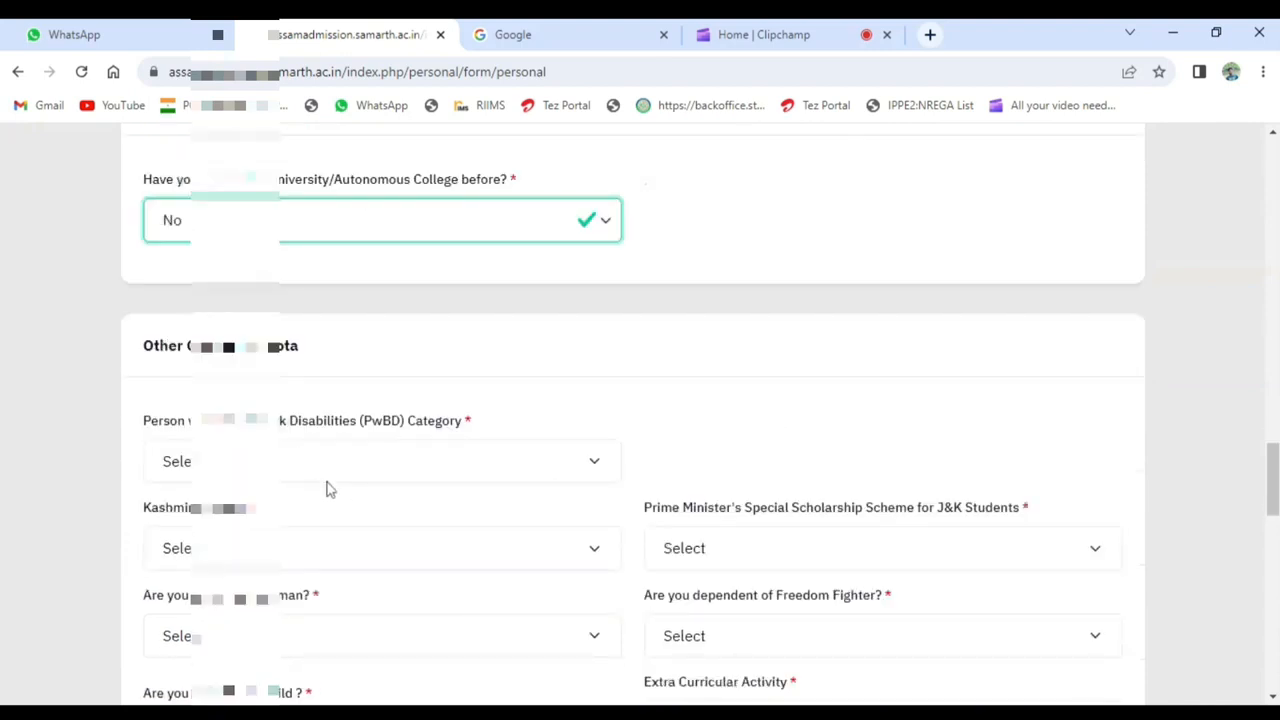
pyautogui.click(351, 461)
pyautogui.click(281, 525)
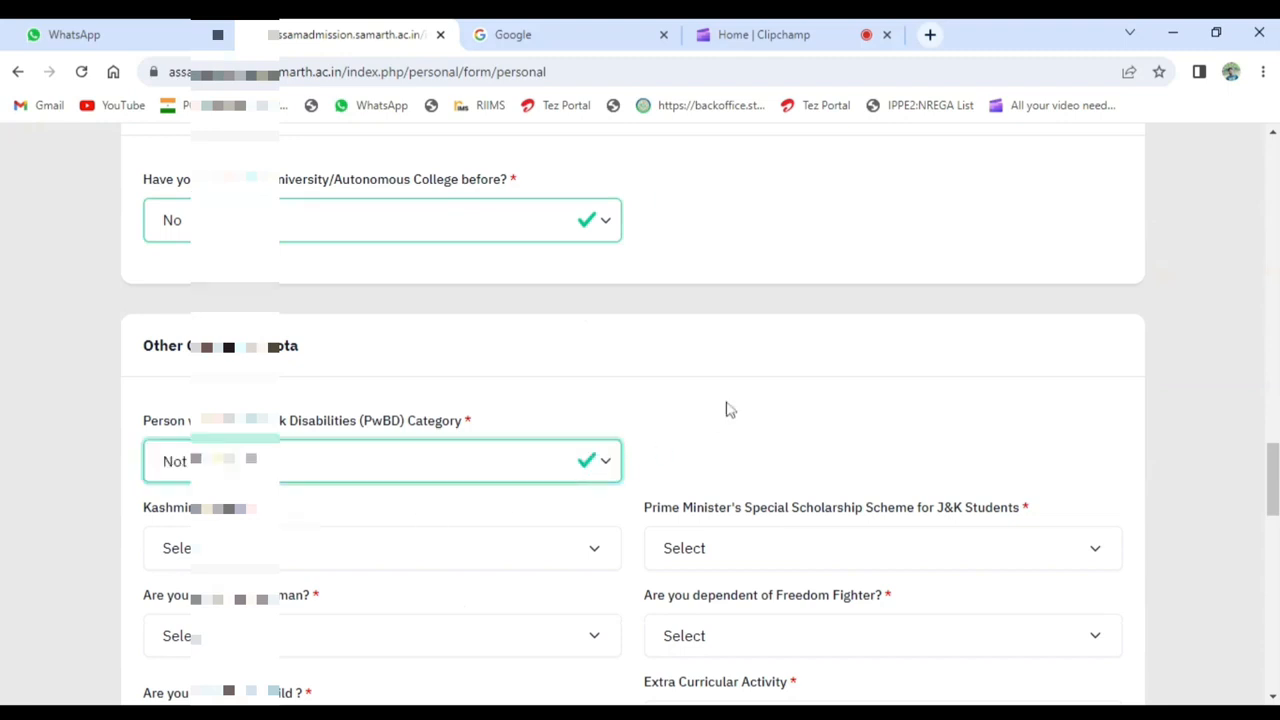
pyautogui.scroll(-1, 728, 409)
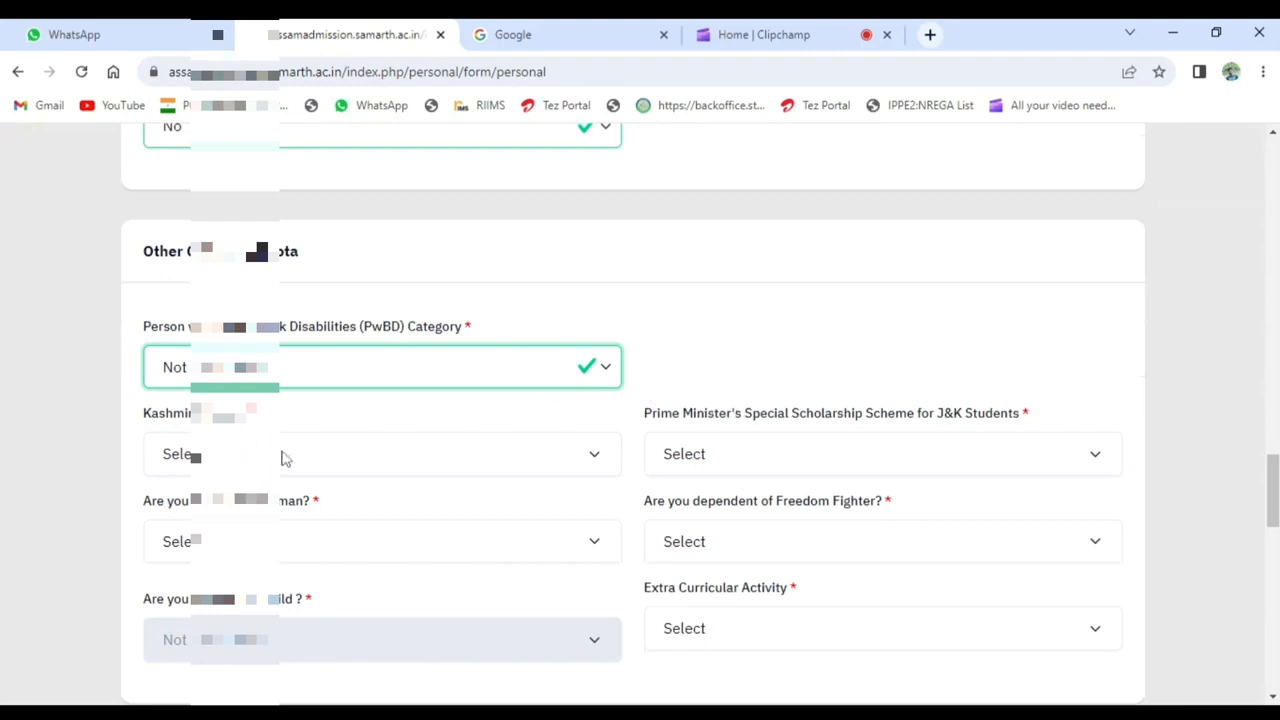
pyautogui.click(283, 457)
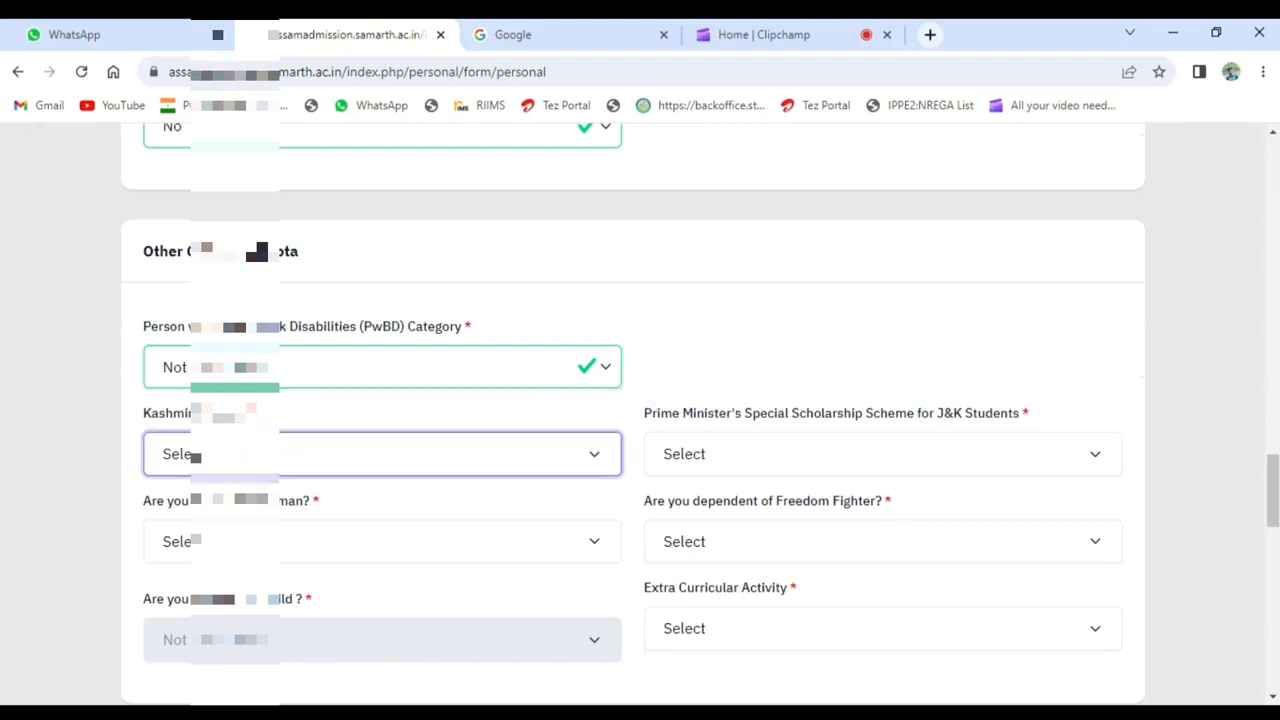
pyautogui.click(251, 527)
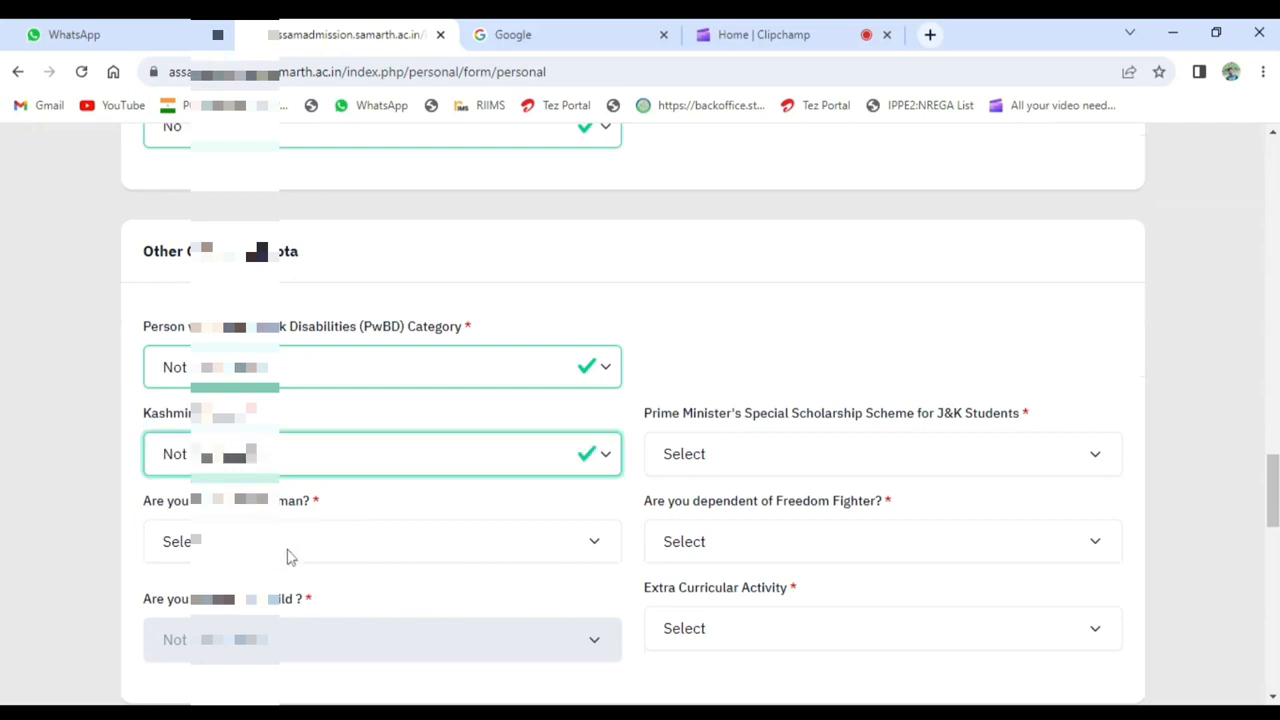
# - Answer No to the question ending in "man?" and set the Prime Minister's Special Scholarship Scheme for J&K Students to Not Applicable
pyautogui.scroll(-1, 478, 452)
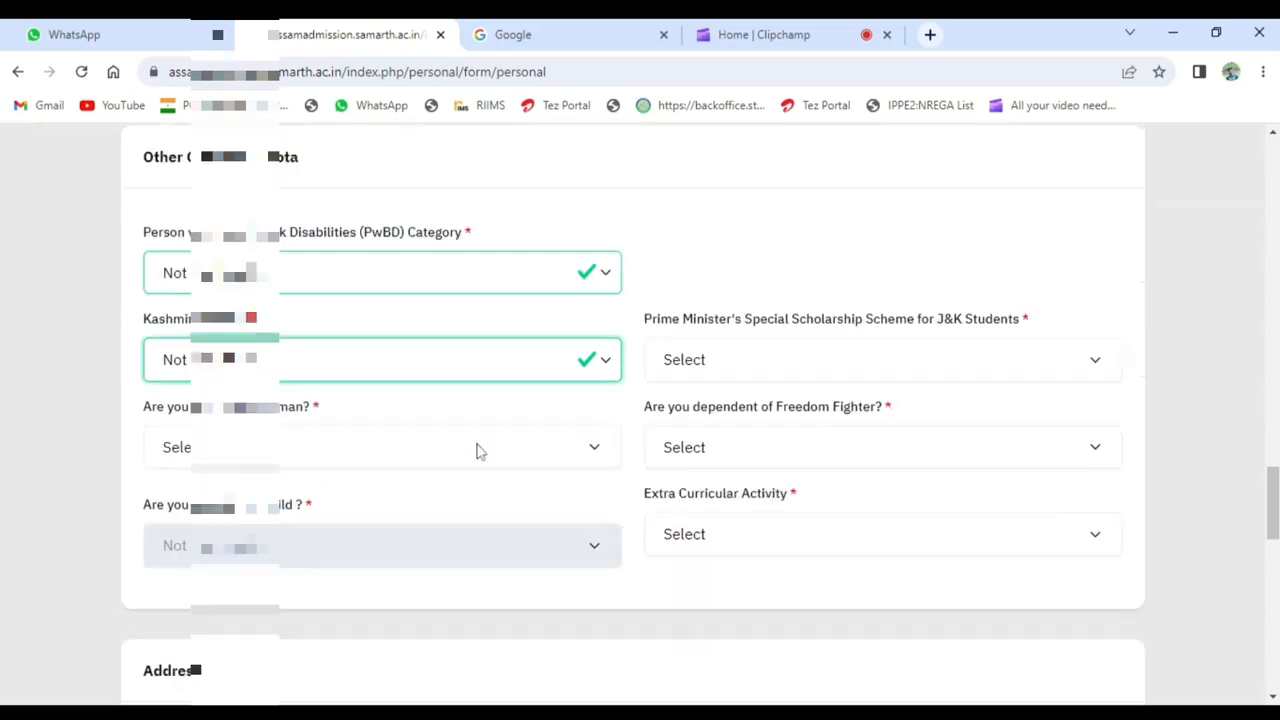
pyautogui.click(345, 455)
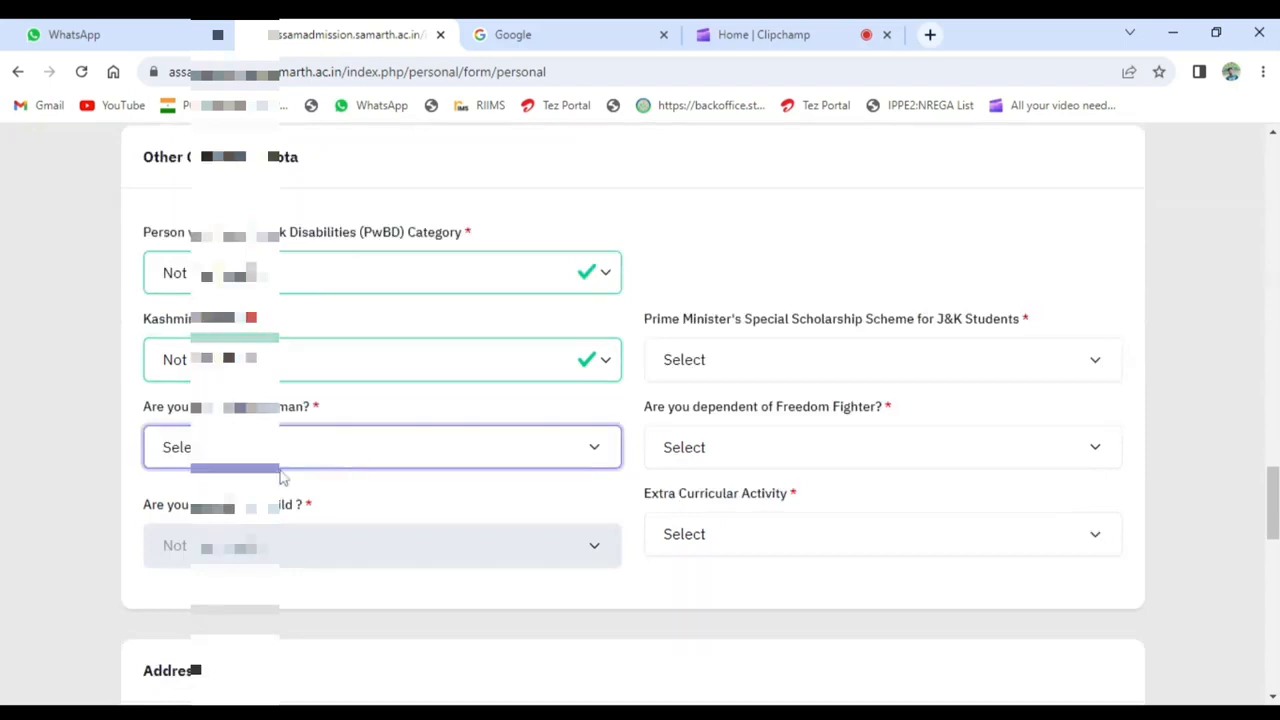
pyautogui.click(217, 523)
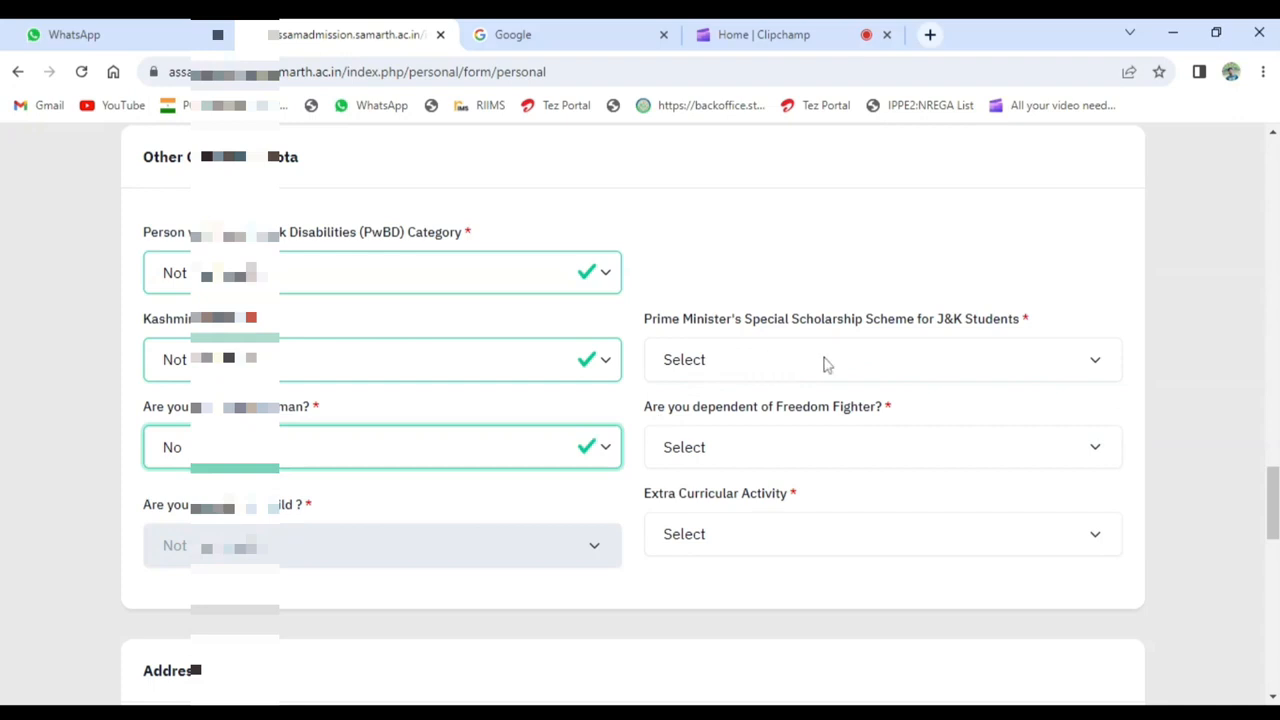
pyautogui.click(824, 363)
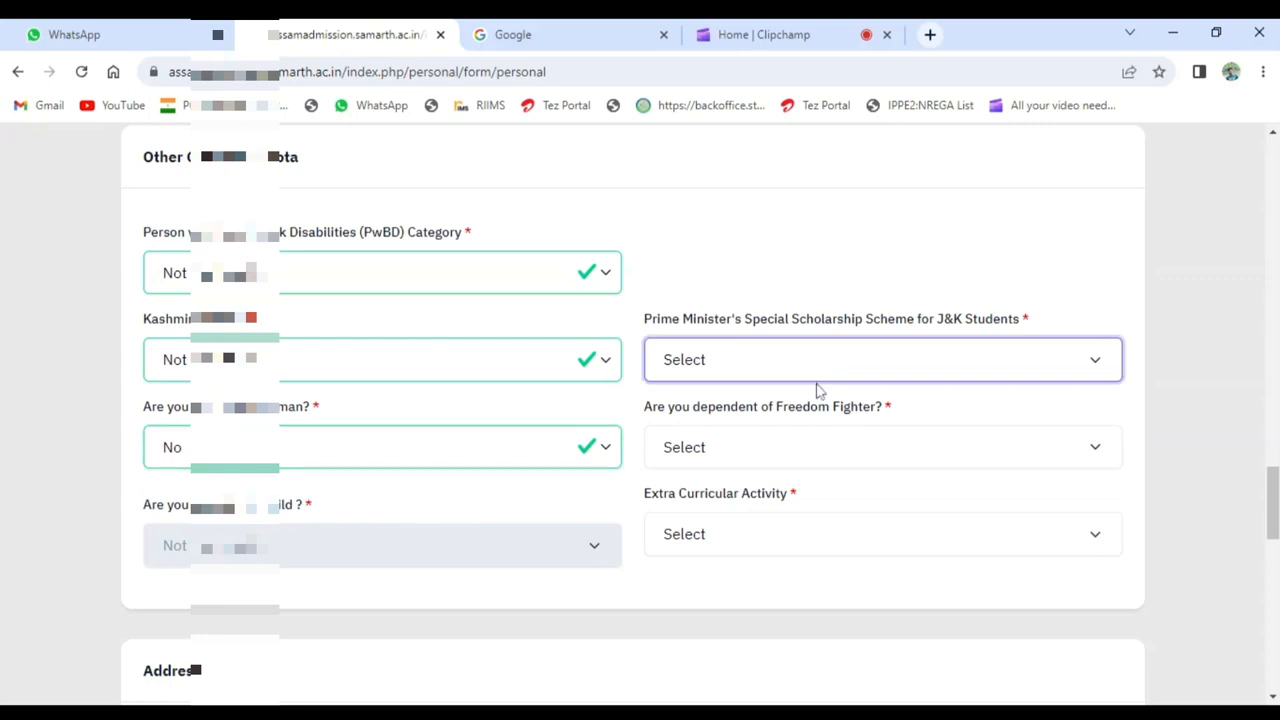
pyautogui.click(826, 412)
# - Answer No to being a dependent of a Freedom Fighter and set Extra Curricular Activity to Not Applicable
pyautogui.scroll(-1, 842, 415)
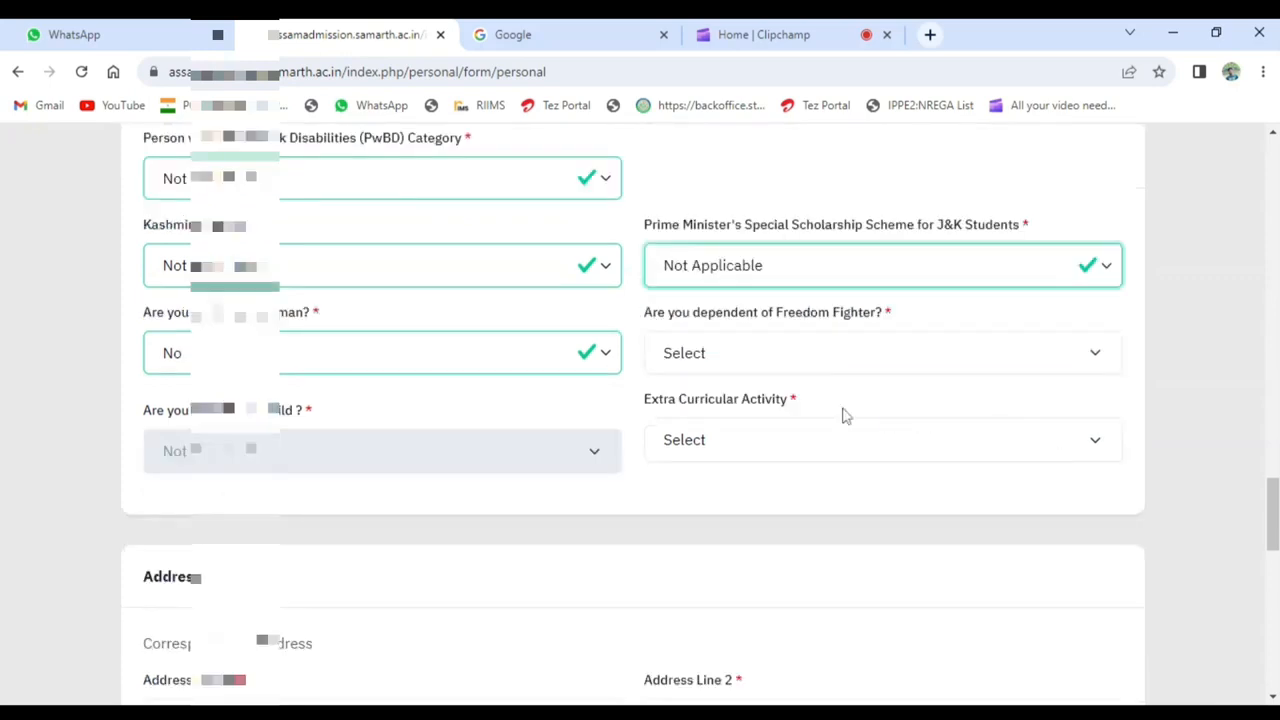
pyautogui.click(760, 349)
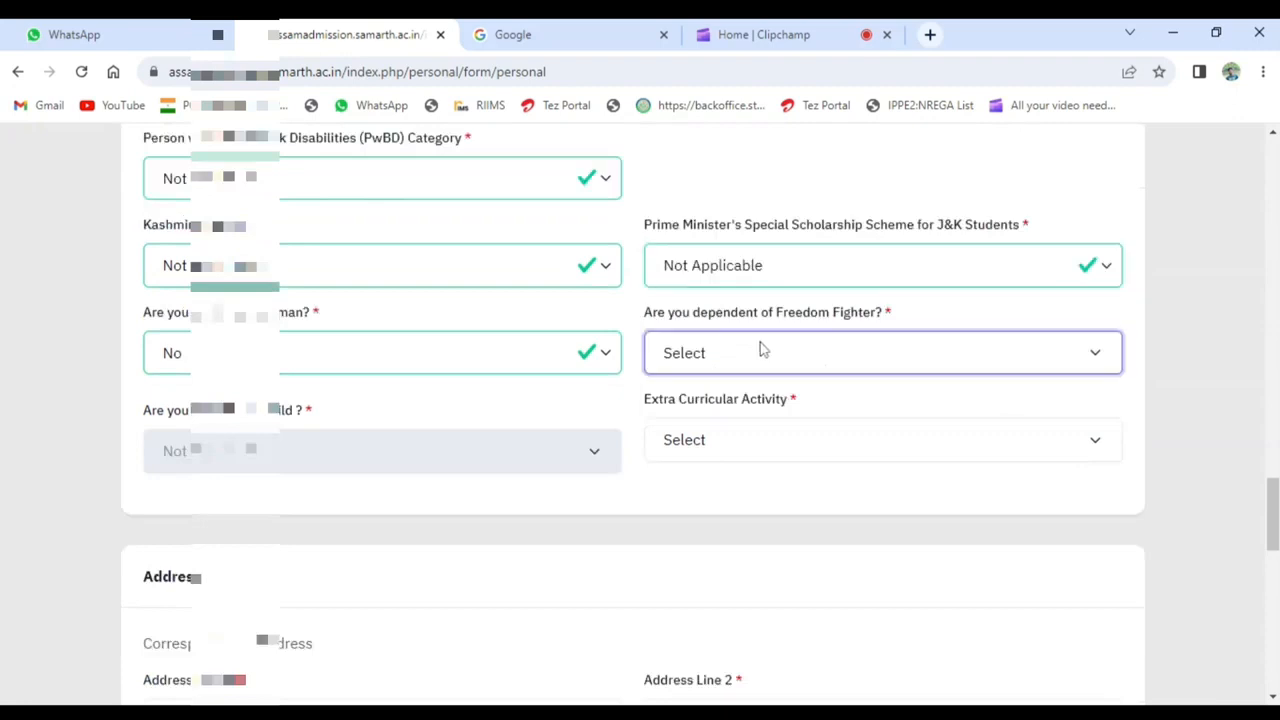
pyautogui.click(665, 430)
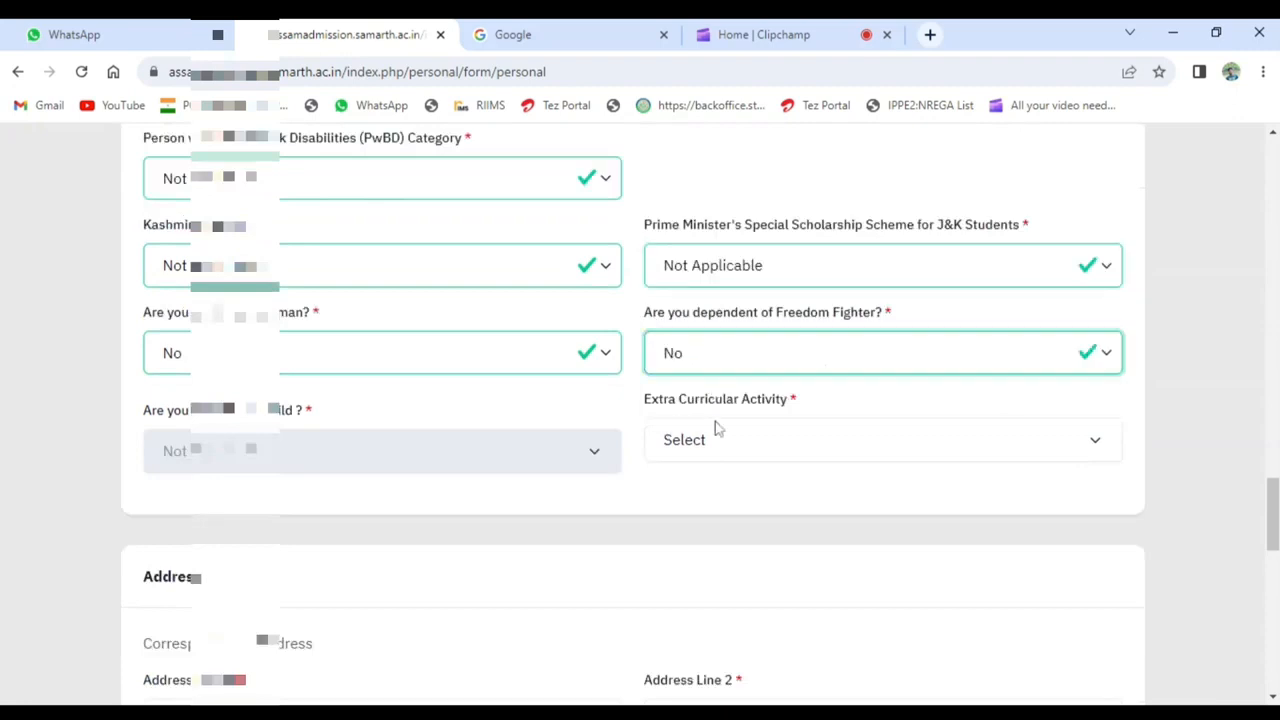
pyautogui.click(773, 442)
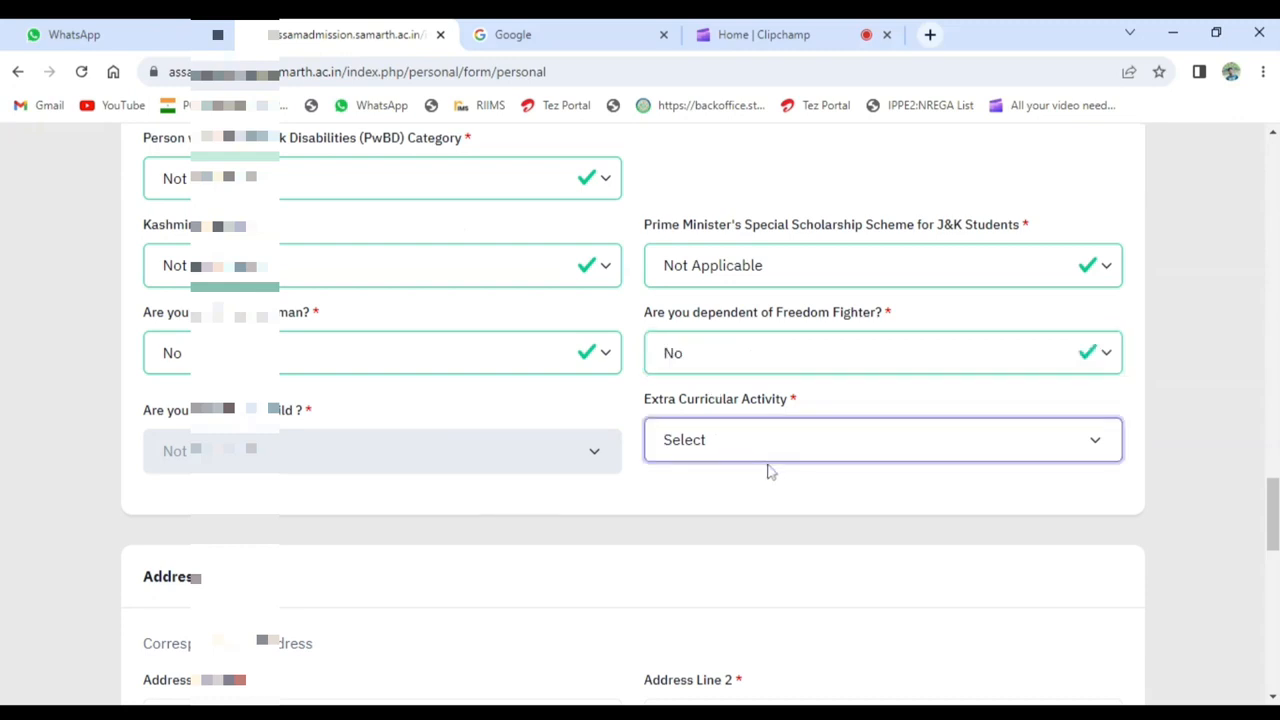
pyautogui.scroll(-1, 1237, 438)
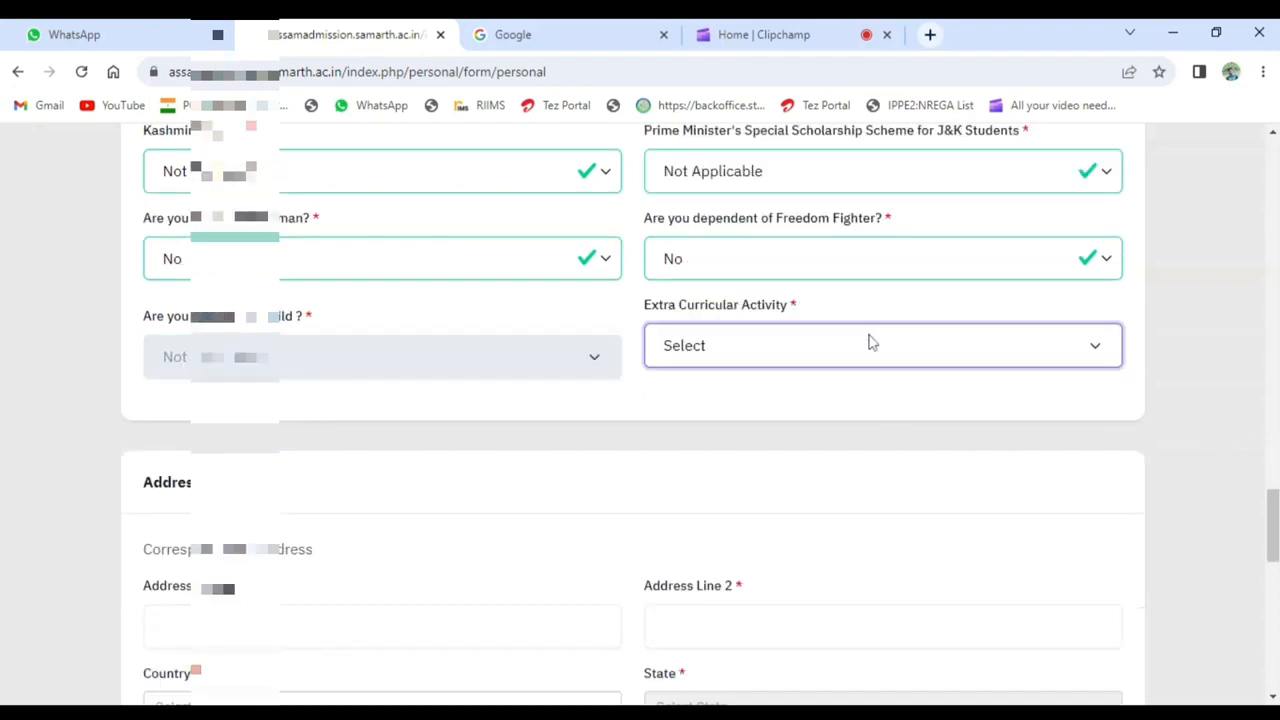
pyautogui.click(868, 397)
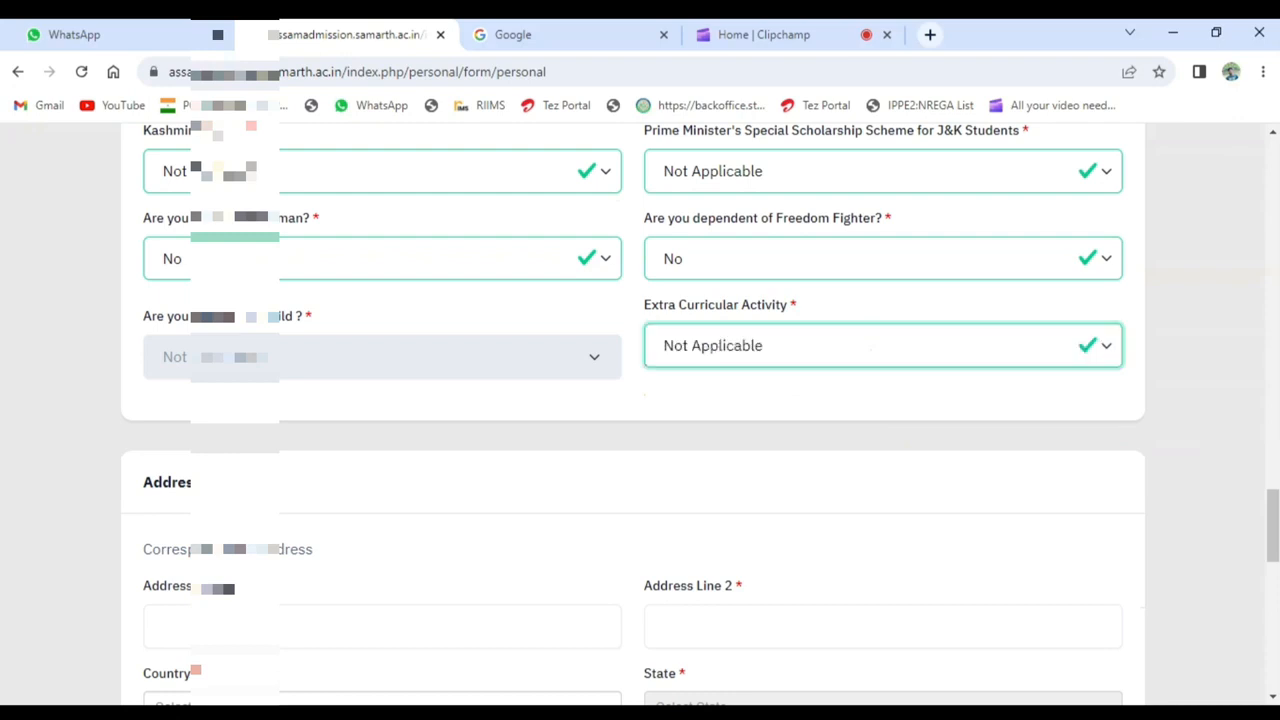
# - Enter the applicant's village and post office in the two lines of the correspondence address
pyautogui.scroll(-1, 145, 310)
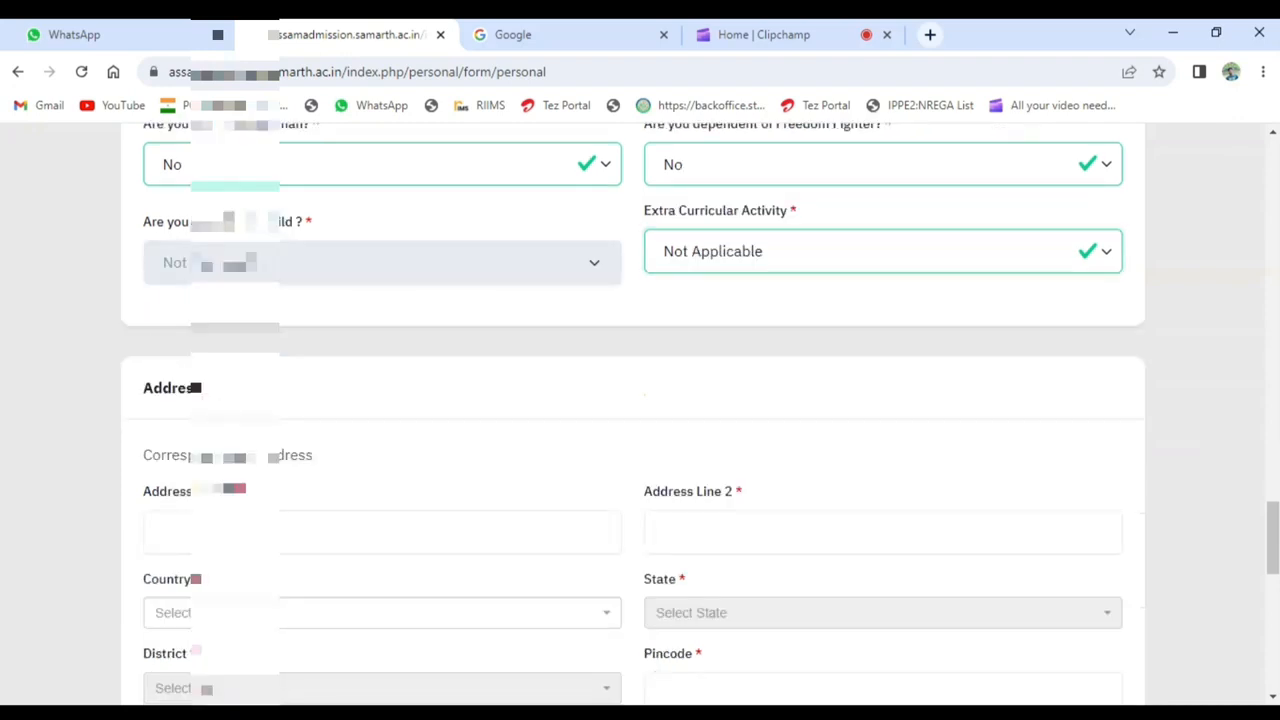
pyautogui.click(240, 532)
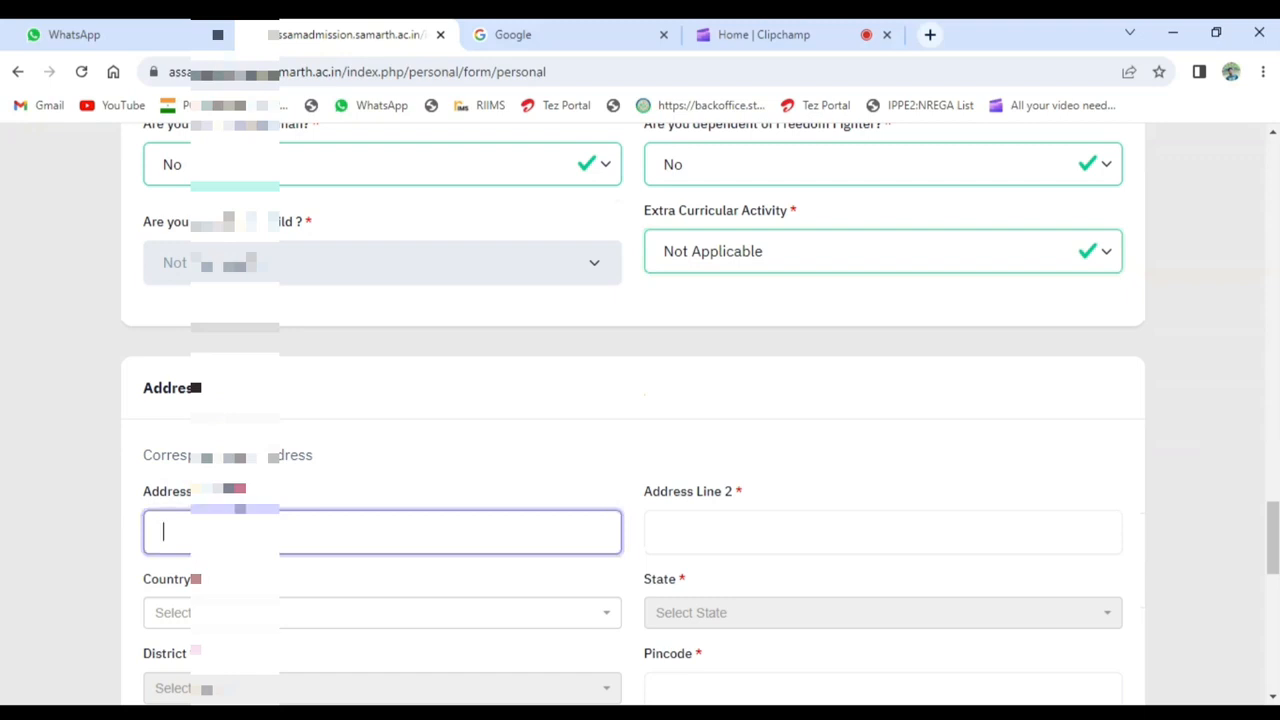
pyautogui.write('VILL')
pyautogui.press('Tab')
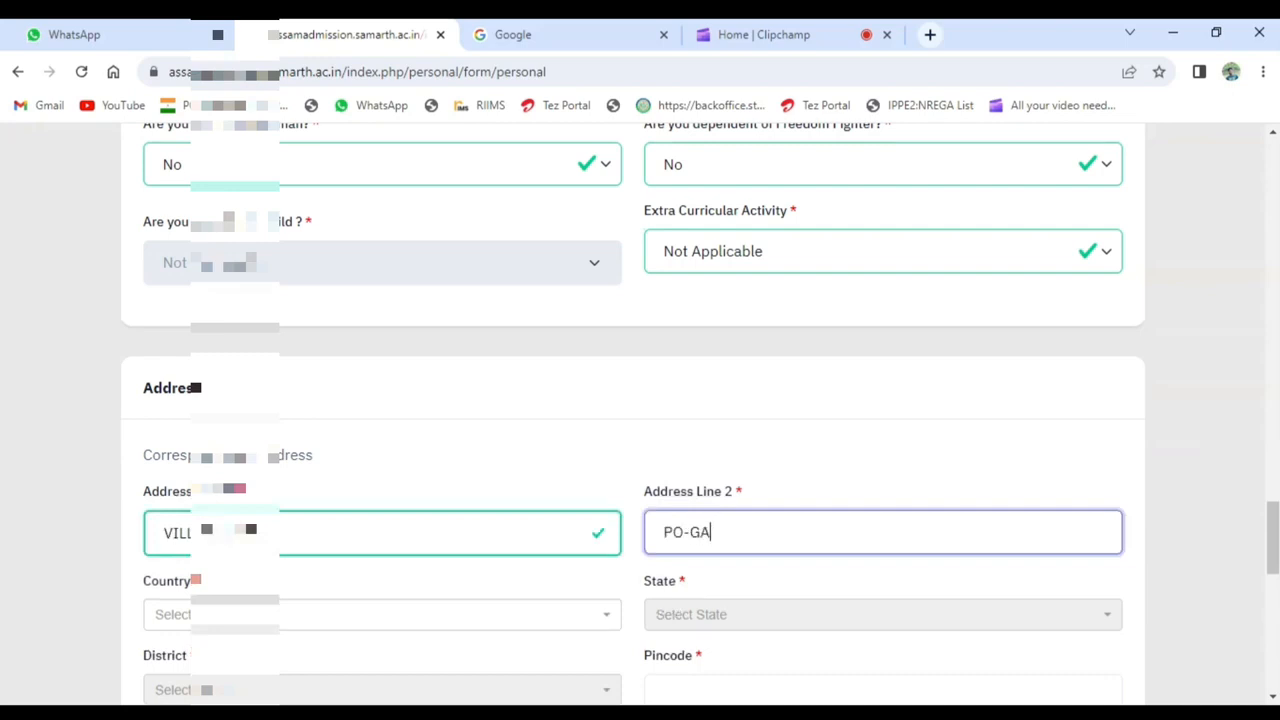
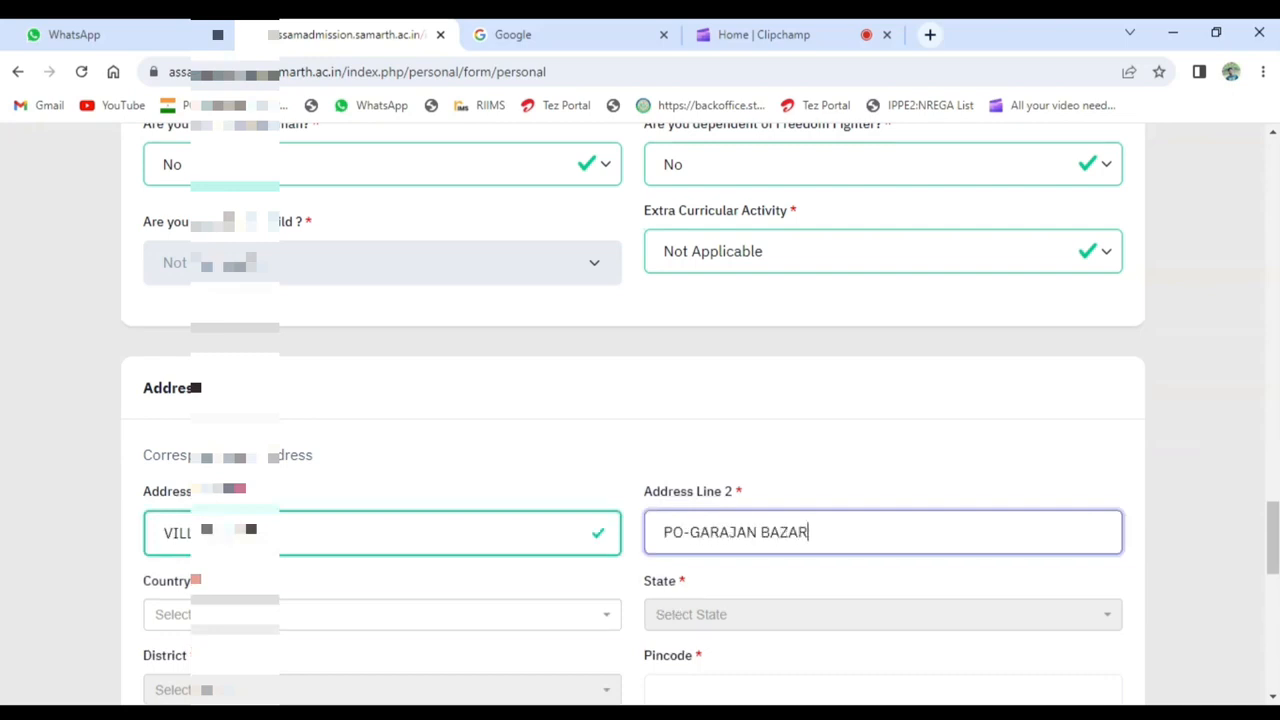
pyautogui.press('Tab')
# - Set the correspondence address's country to India and its state to Assam
pyautogui.scroll(-1, 640, 400)
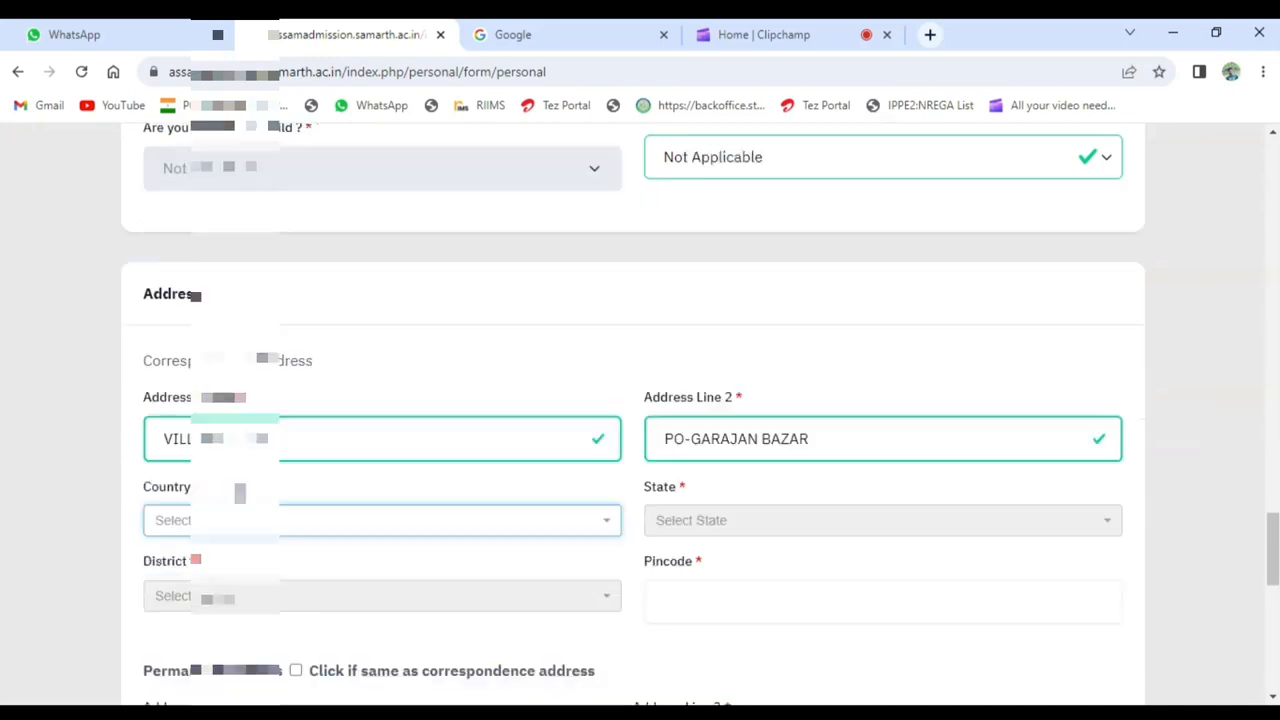
pyautogui.click(312, 520)
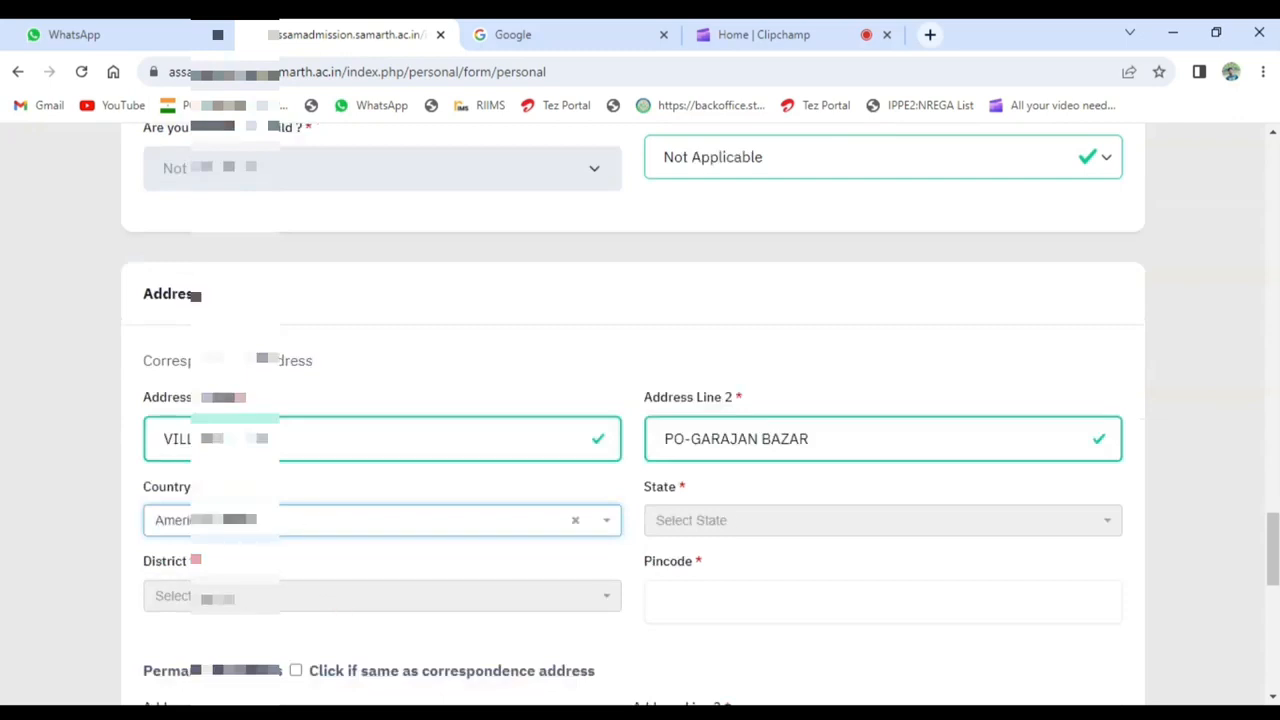
pyautogui.click(311, 522)
pyautogui.write('INDIA')
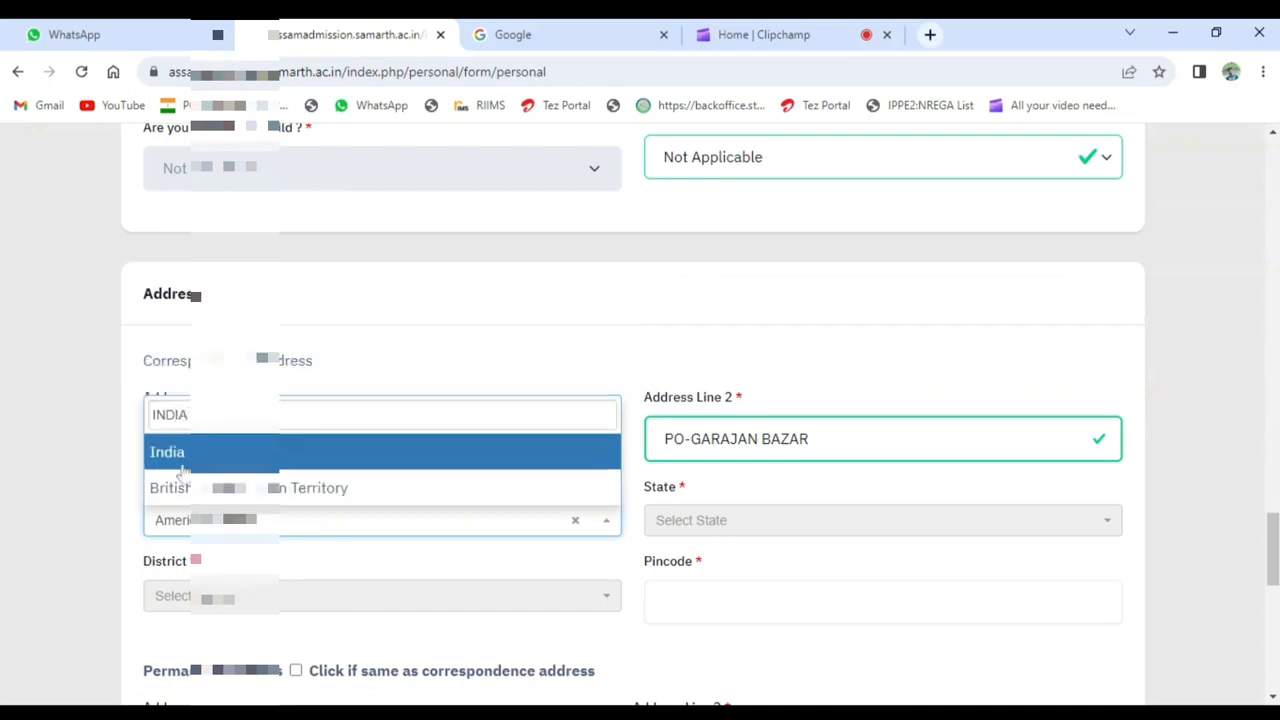
pyautogui.press('Return')
pyautogui.click(735, 521)
pyautogui.click(737, 445)
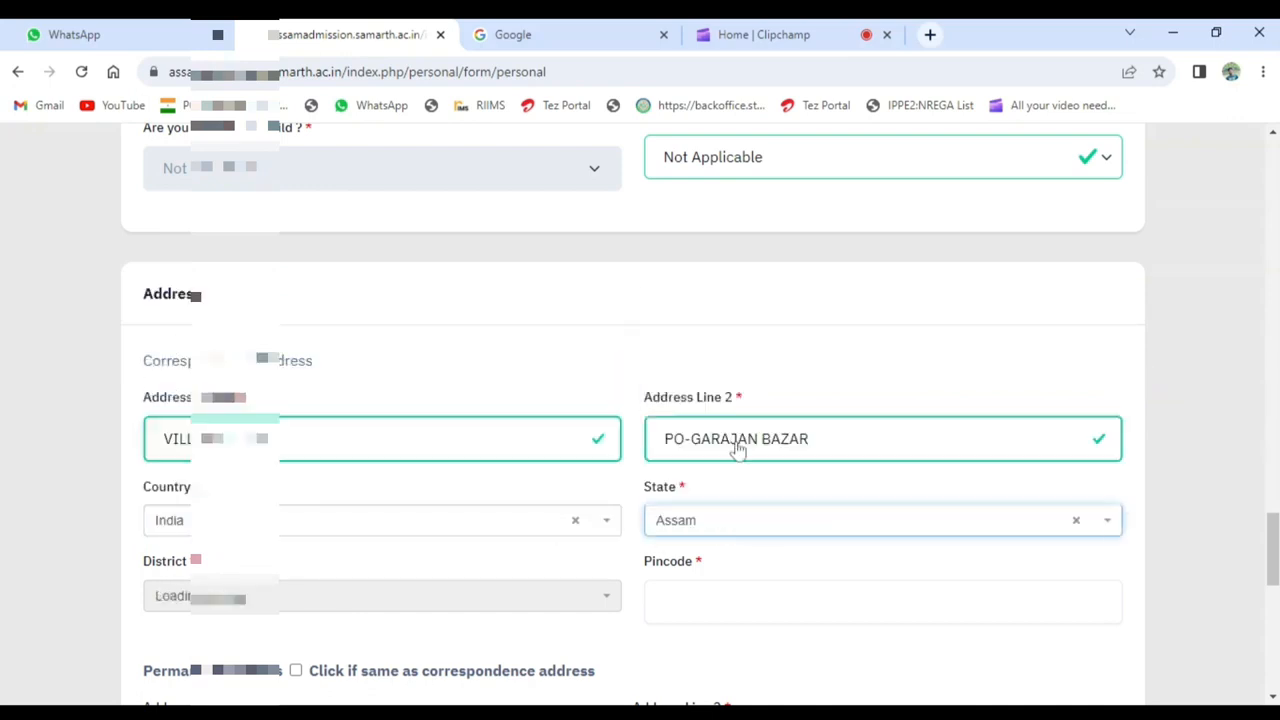
# - Select the applicant's district for the correspondence address and enter the postal pincode
pyautogui.scroll(-1, 218, 505)
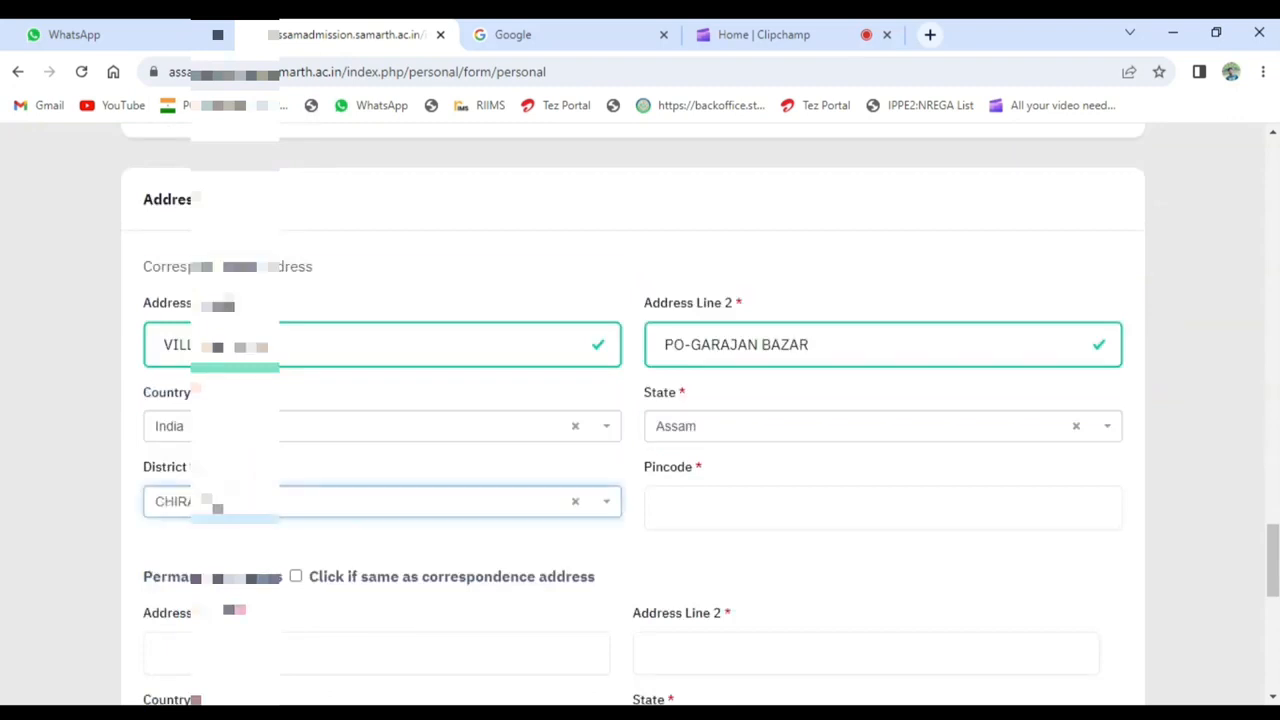
pyautogui.press('Down')
pyautogui.press('Down')
pyautogui.press('Down')
pyautogui.press('Down')
pyautogui.press('Down')
pyautogui.press('Down')
pyautogui.press('Down')
pyautogui.press('Down')
pyautogui.click(252, 506)
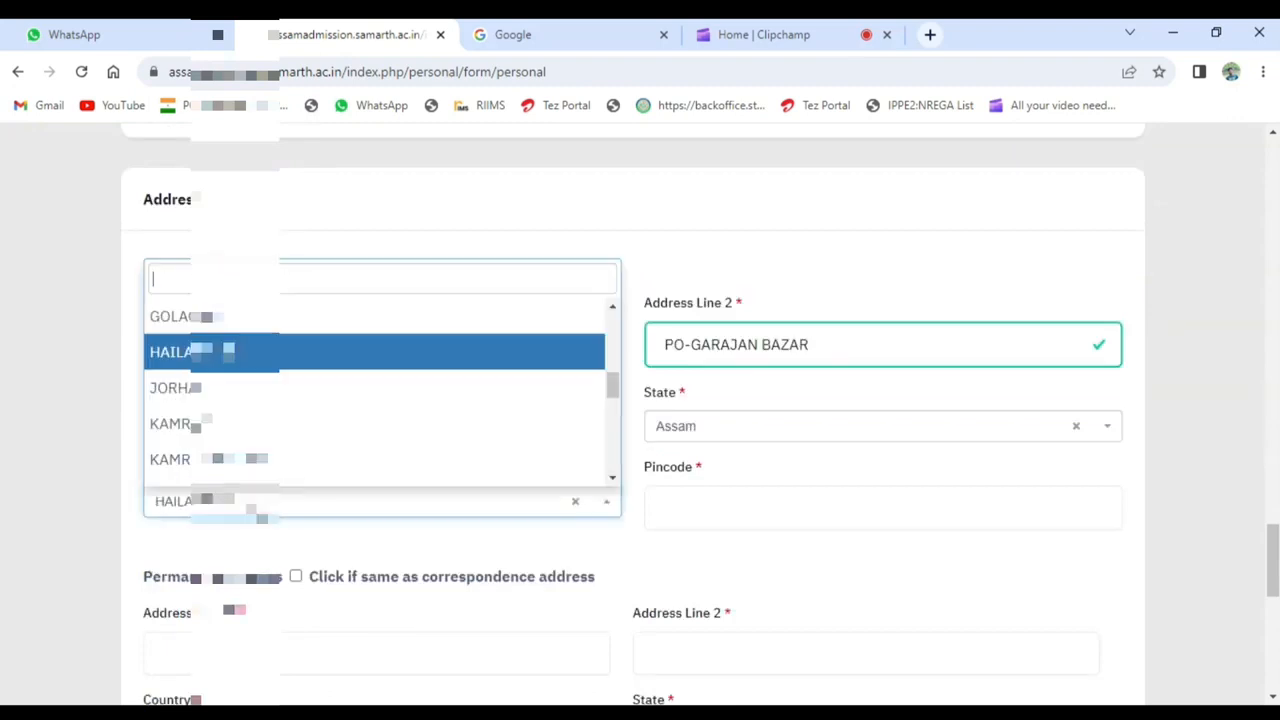
pyautogui.write('NAGA')
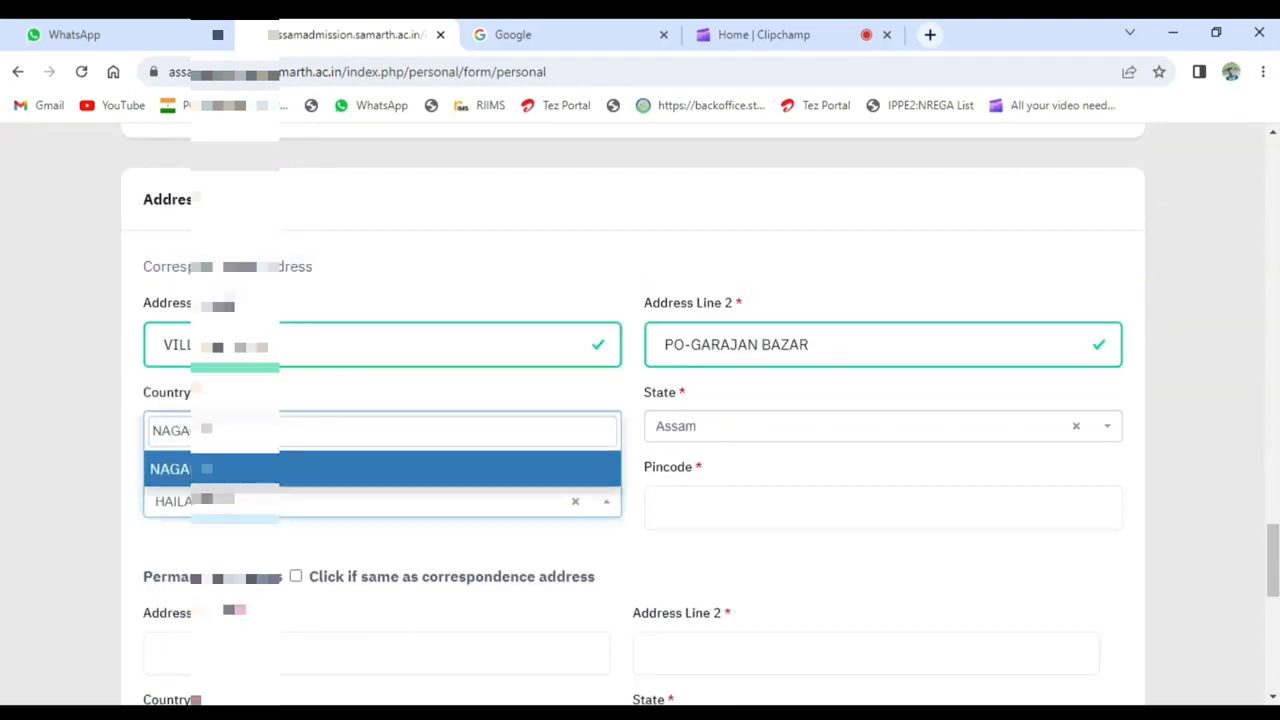
pyautogui.click(285, 468)
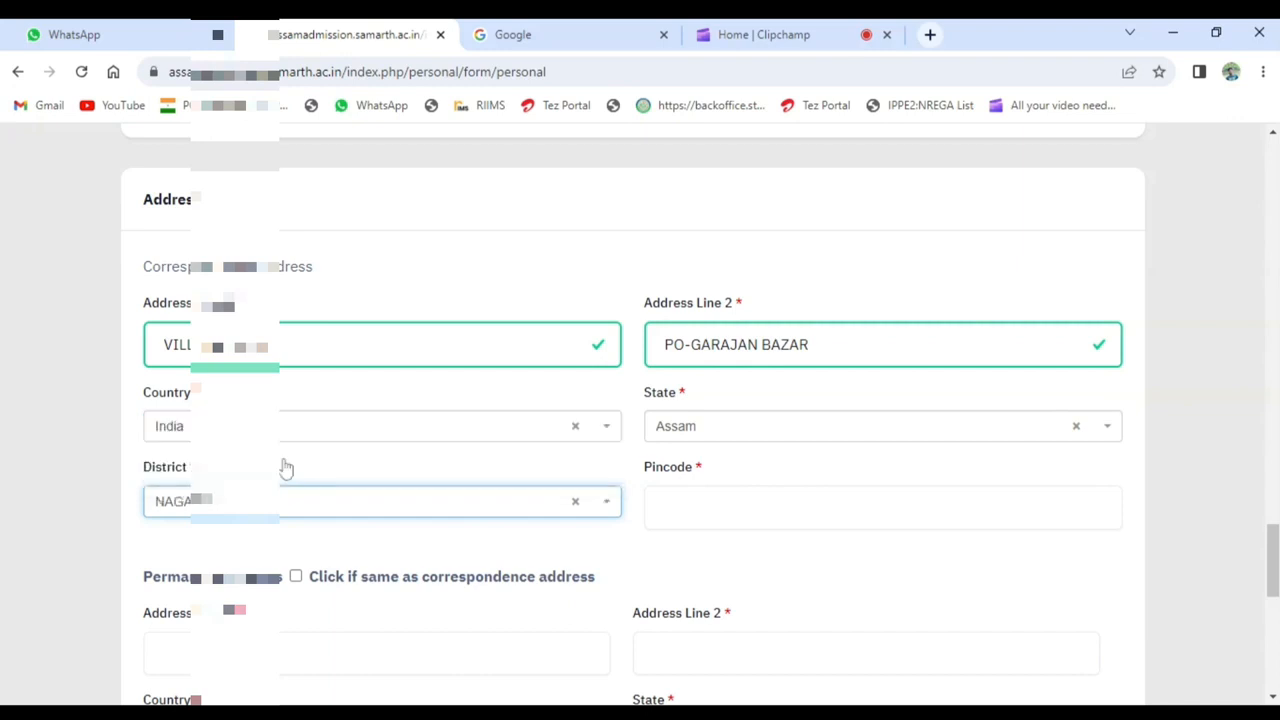
pyautogui.click(788, 510)
pyautogui.write('782124')
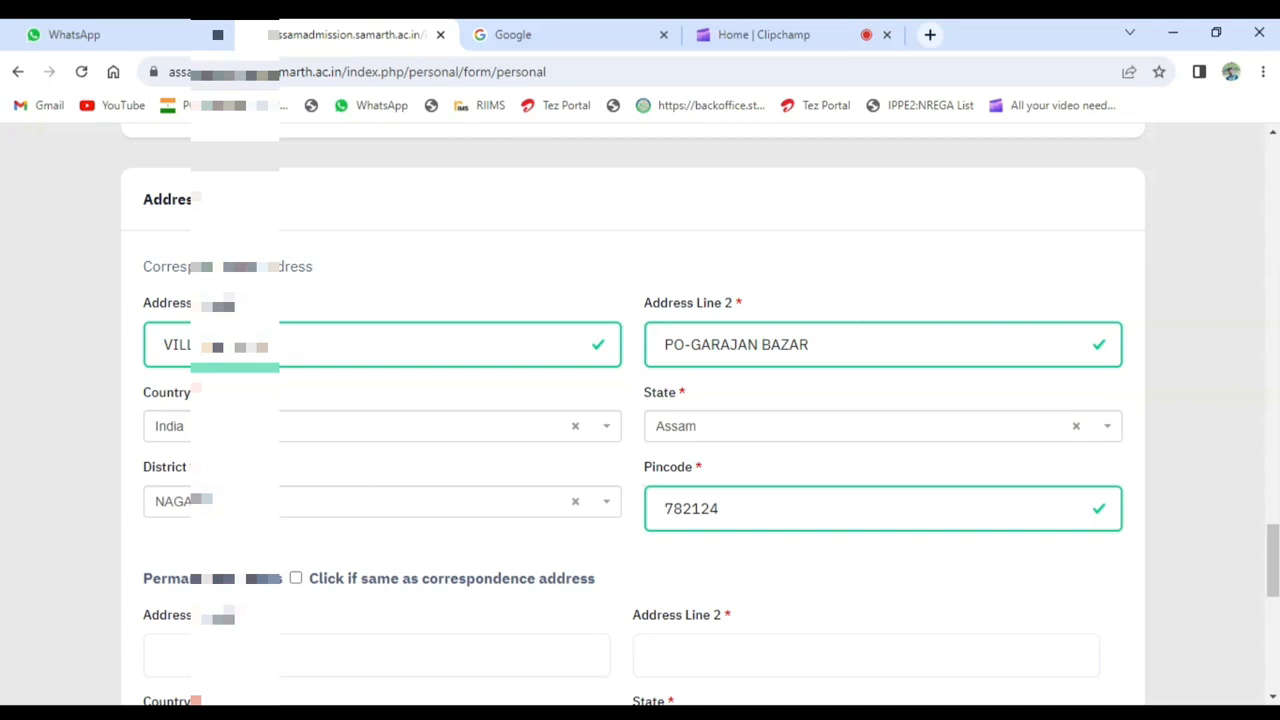
# - Mark the permanent address as the same as the correspondence address, and save the profile details with confirmation
pyautogui.scroll(-1, 1051, 409)
pyautogui.click(295, 484)
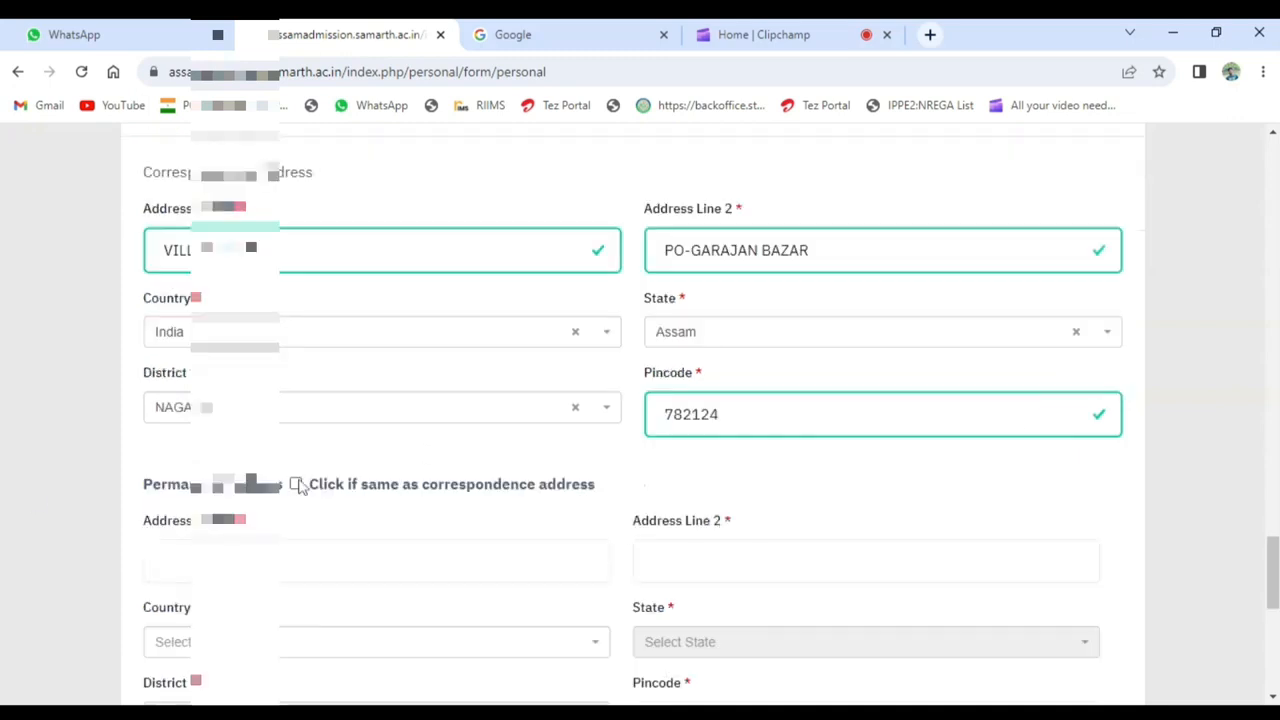
pyautogui.scroll(-4, 578, 454)
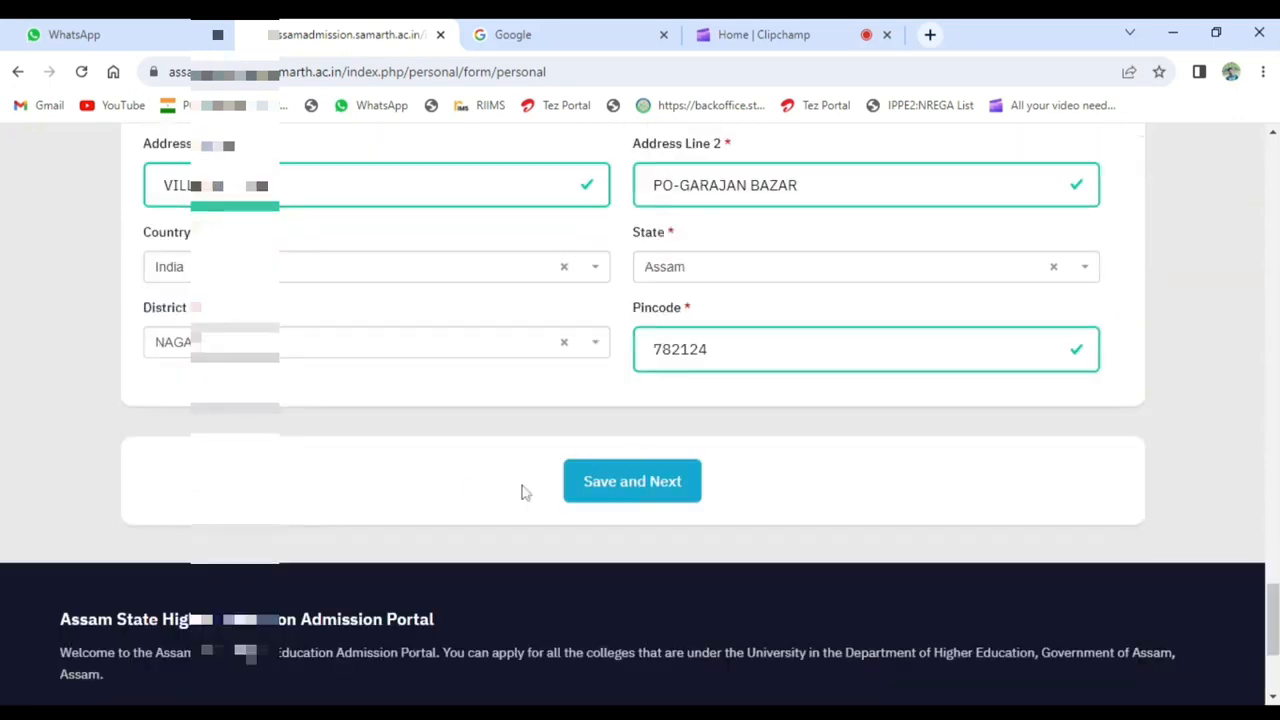
pyautogui.click(648, 498)
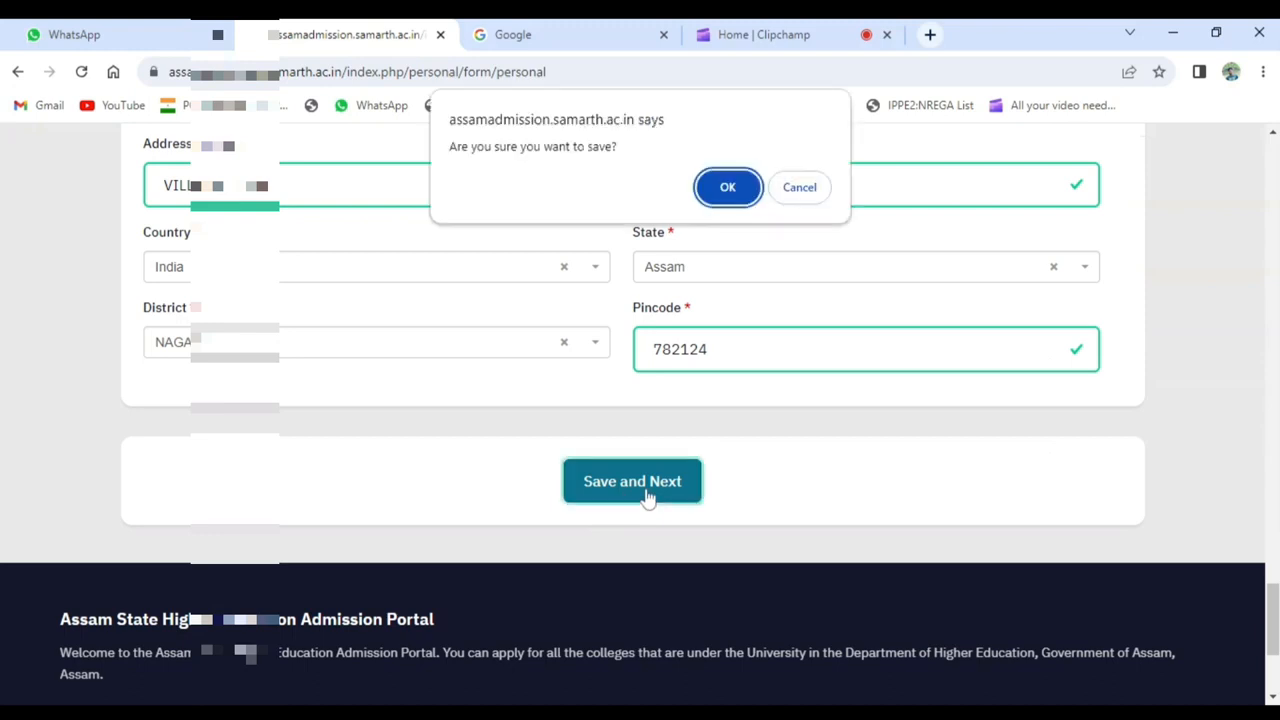
pyautogui.click(726, 189)
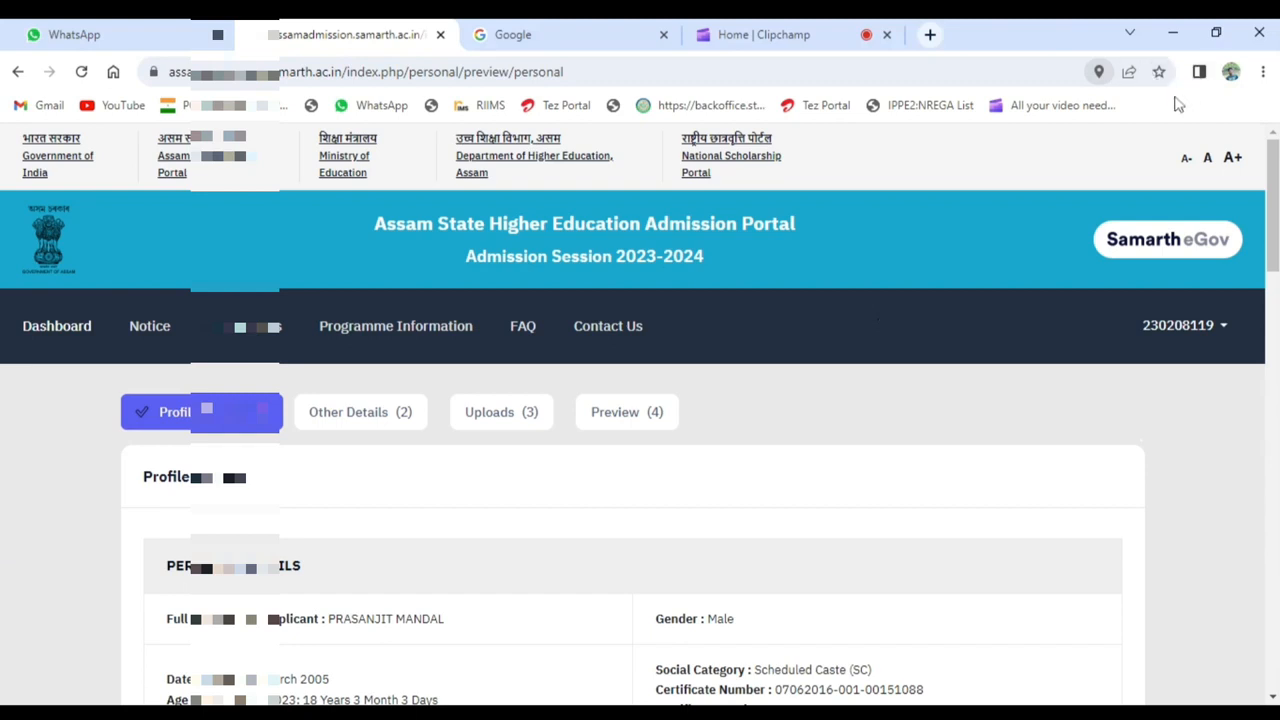
# - Review the saved profile, family and quota details and proceed to the Other Details form
pyautogui.scroll(-1, 397, 414)
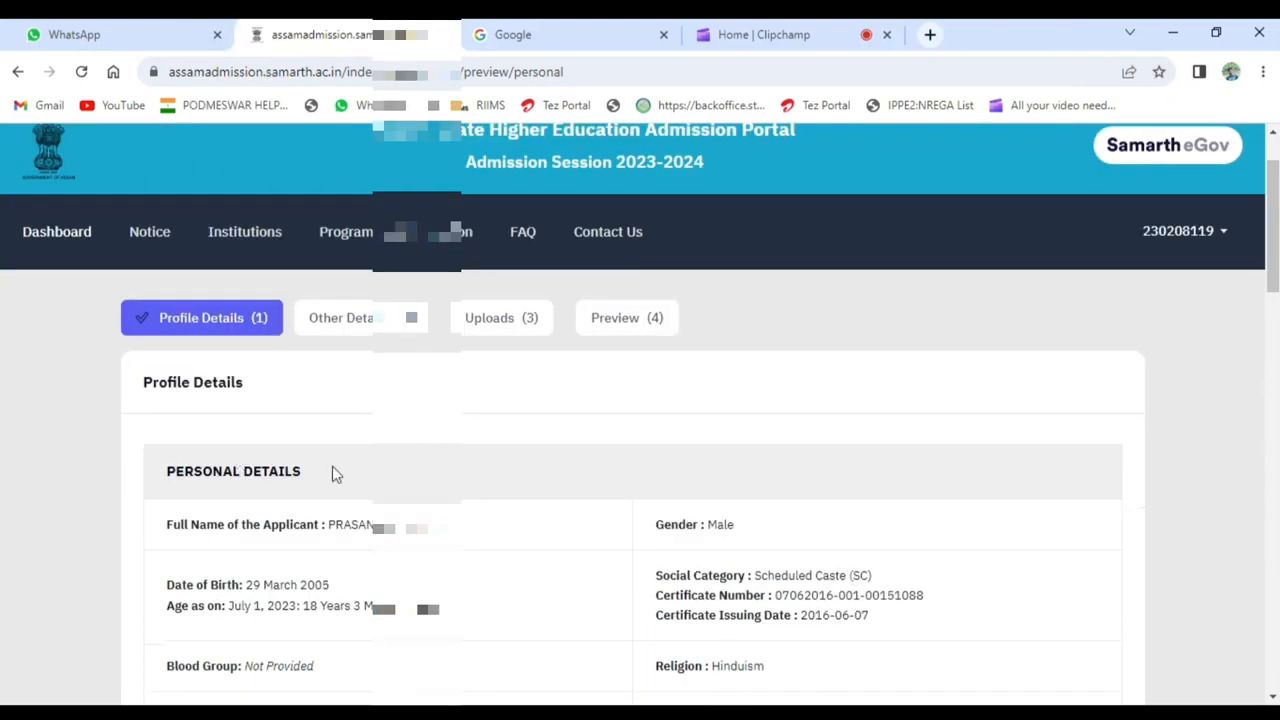
pyautogui.scroll(-2, 637, 434)
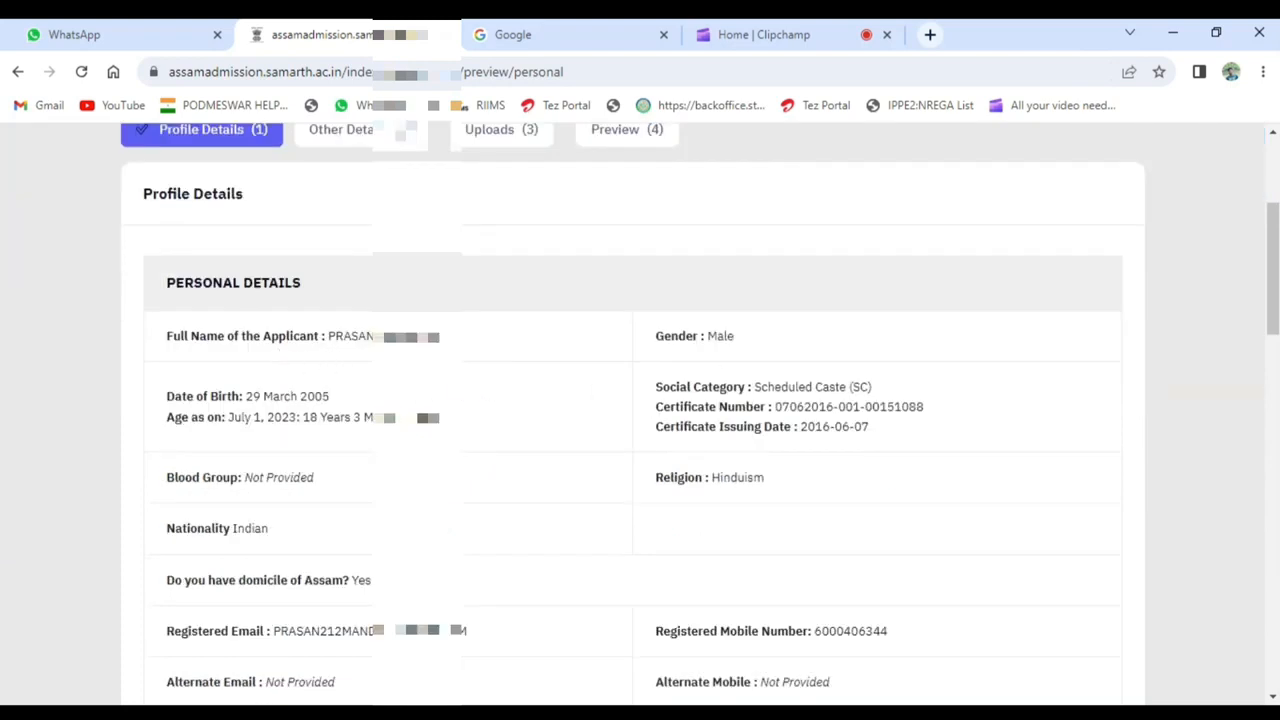
pyautogui.scroll(-1, 838, 389)
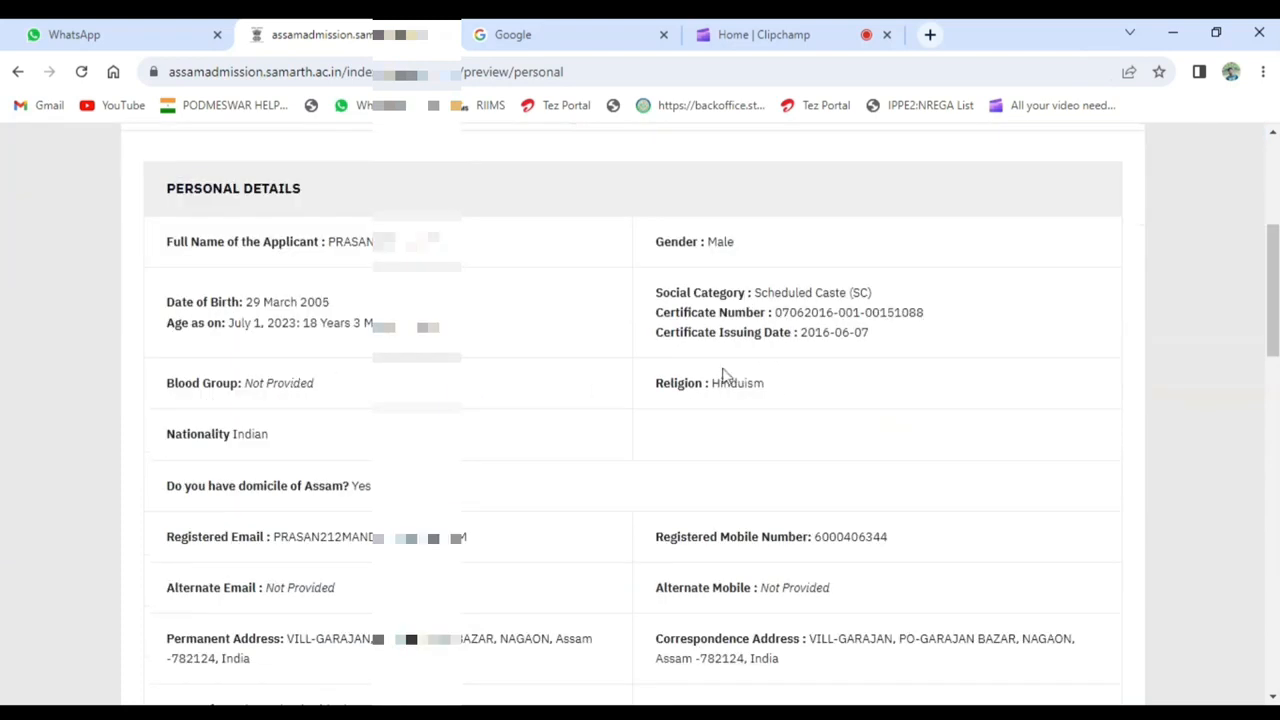
pyautogui.scroll(-5, 724, 375)
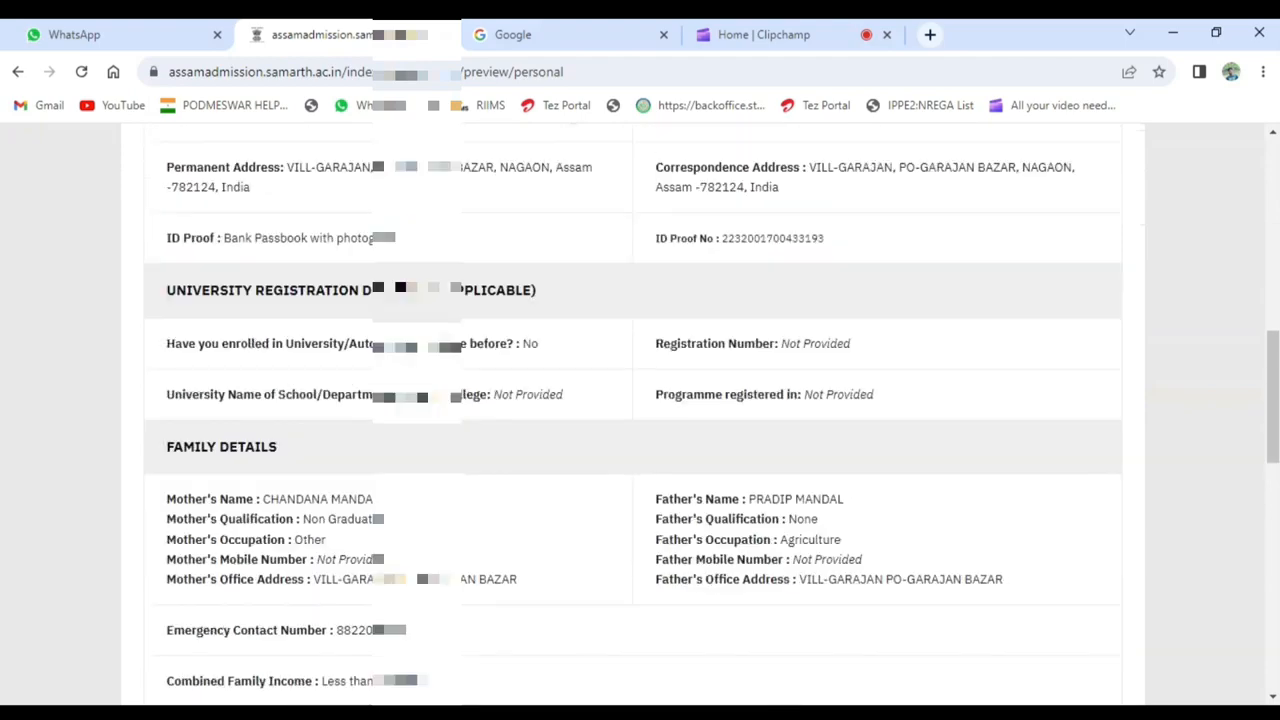
pyautogui.scroll(-1, 632, 410)
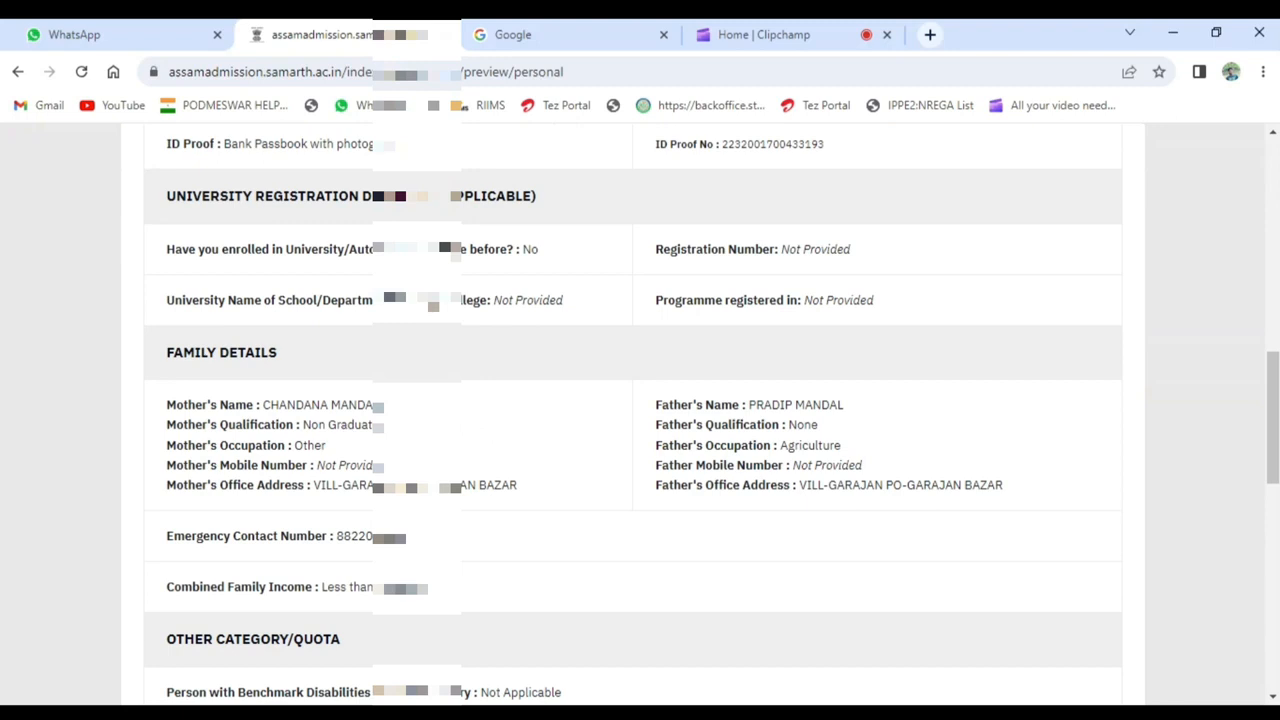
pyautogui.scroll(-6, 842, 434)
pyautogui.click(1047, 542)
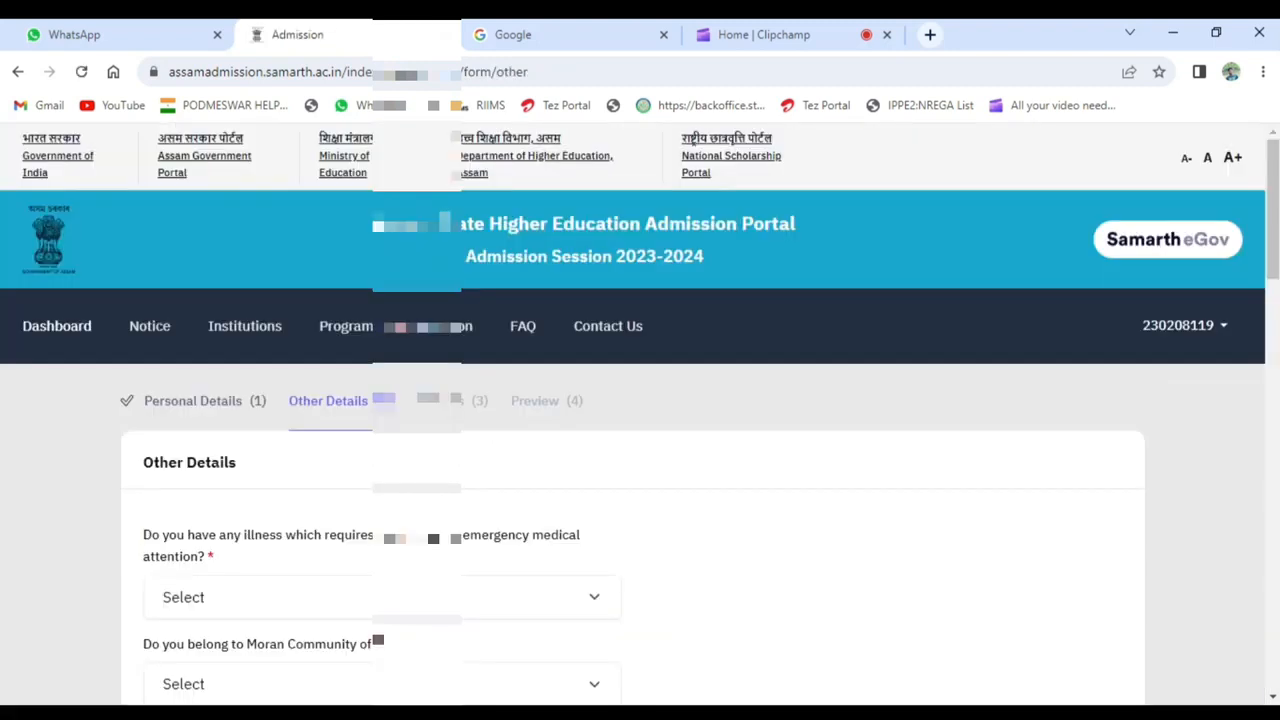
# - Answer No to the questions on illness needing medical attention, Moran Community of Assam and Fringe Village of Assam
pyautogui.scroll(-1, 871, 543)
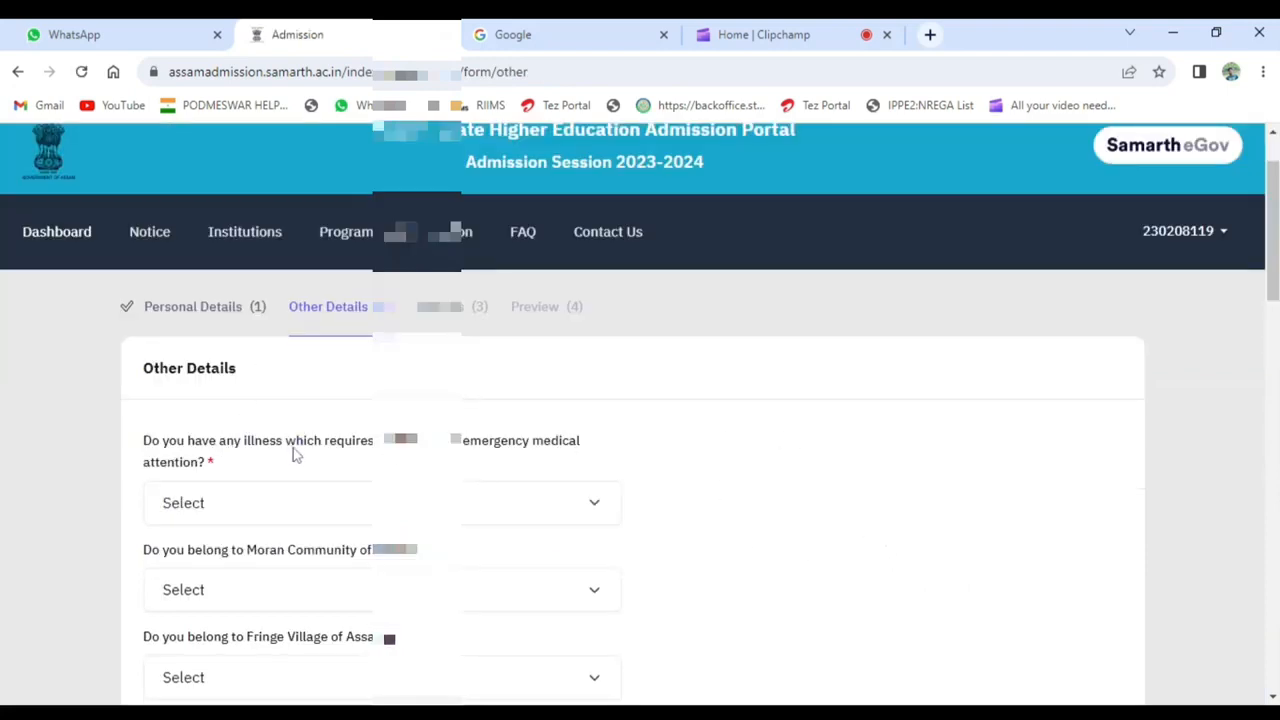
pyautogui.click(395, 510)
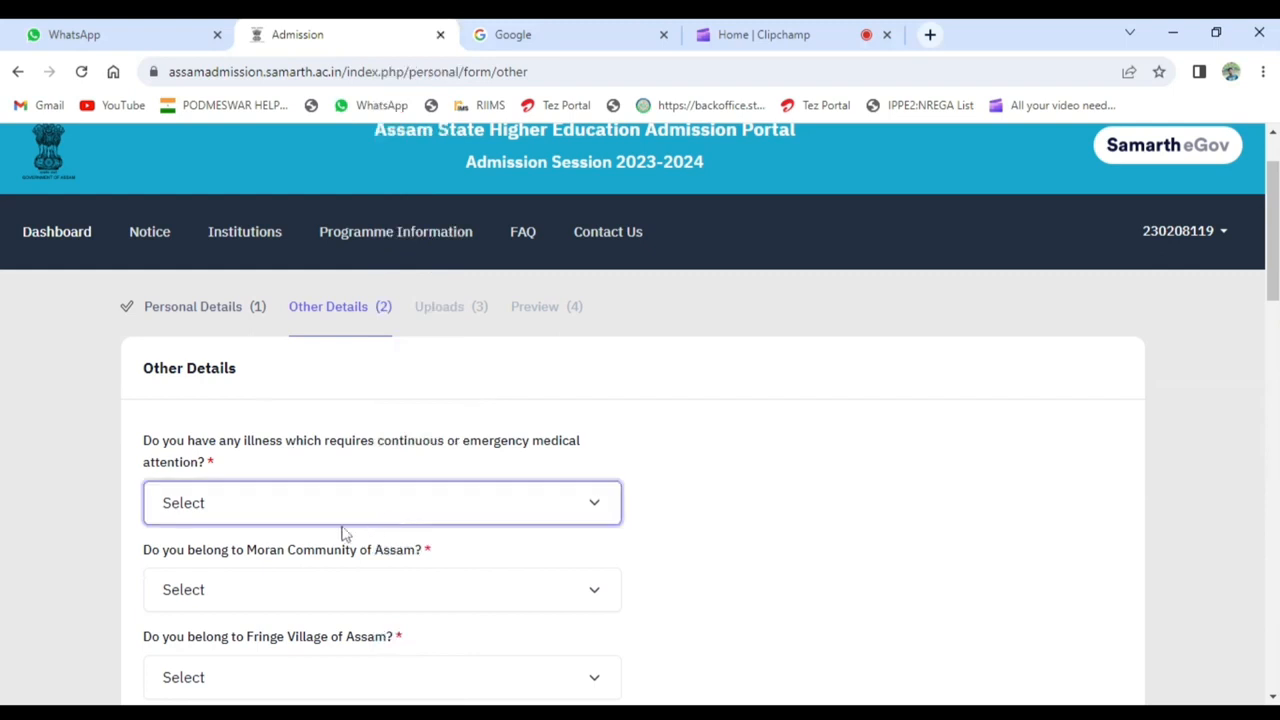
pyautogui.click(308, 550)
pyautogui.scroll(-2, 481, 511)
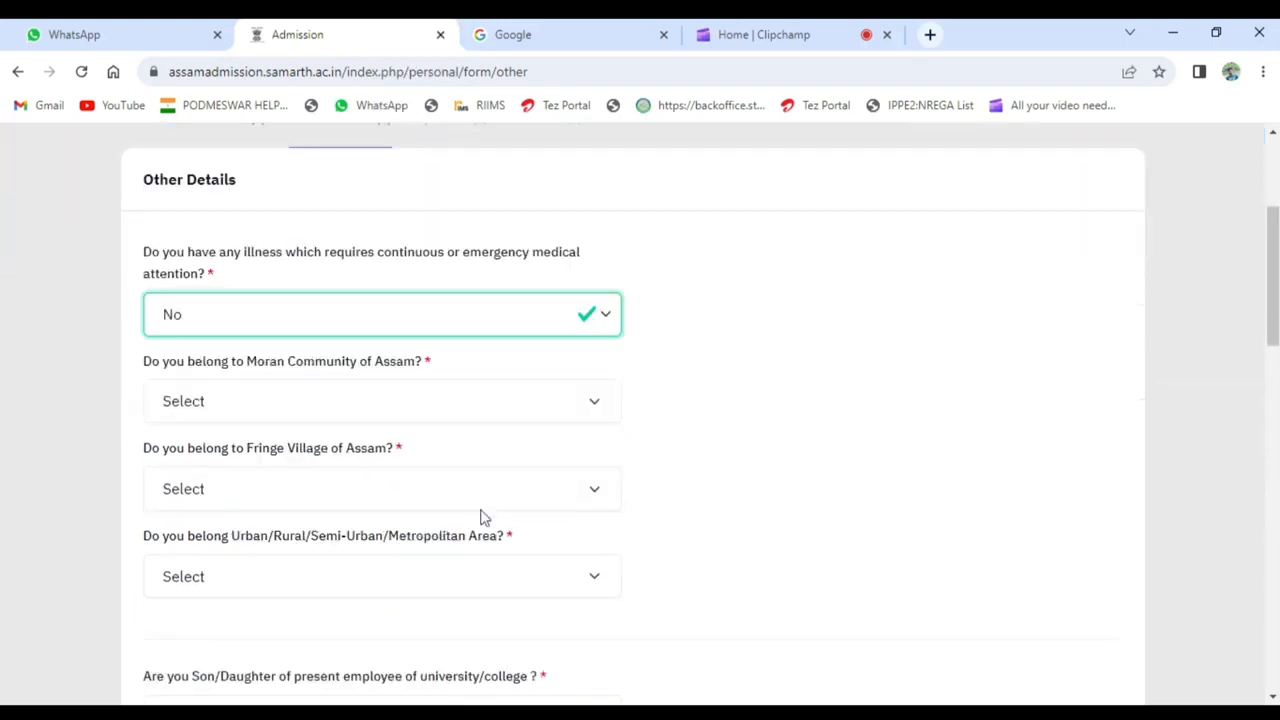
pyautogui.click(435, 408)
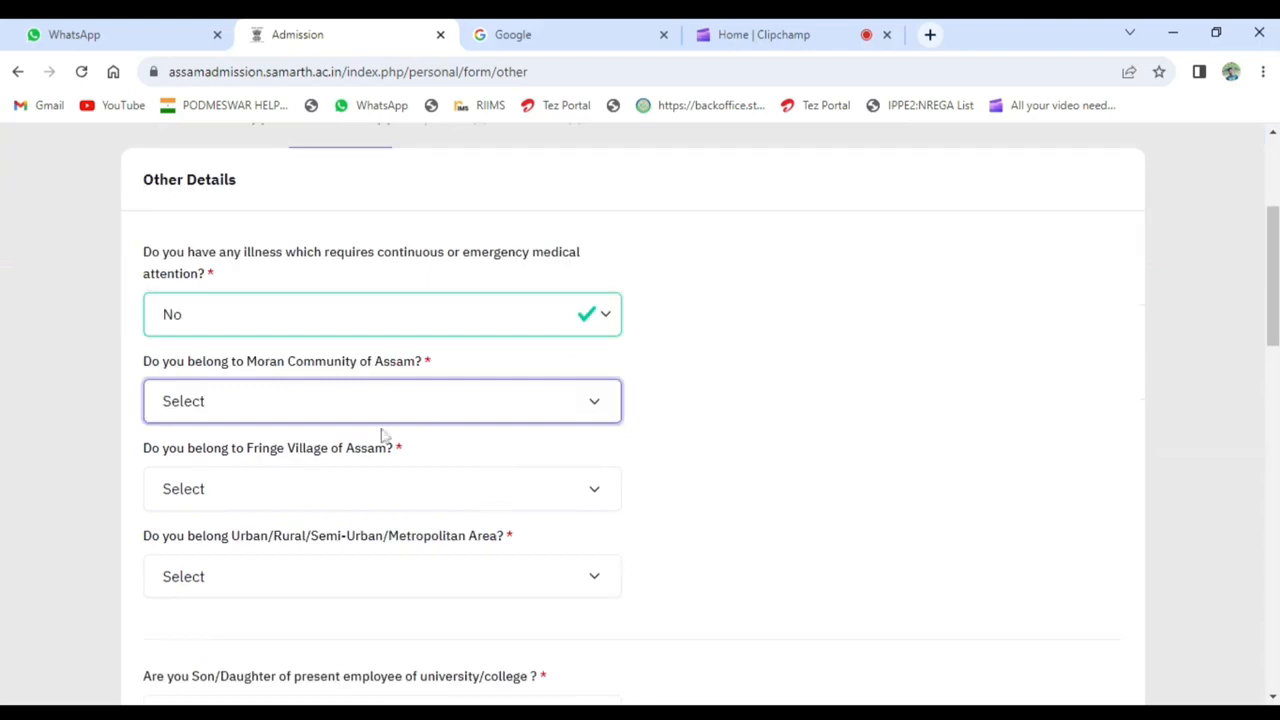
pyautogui.click(200, 476)
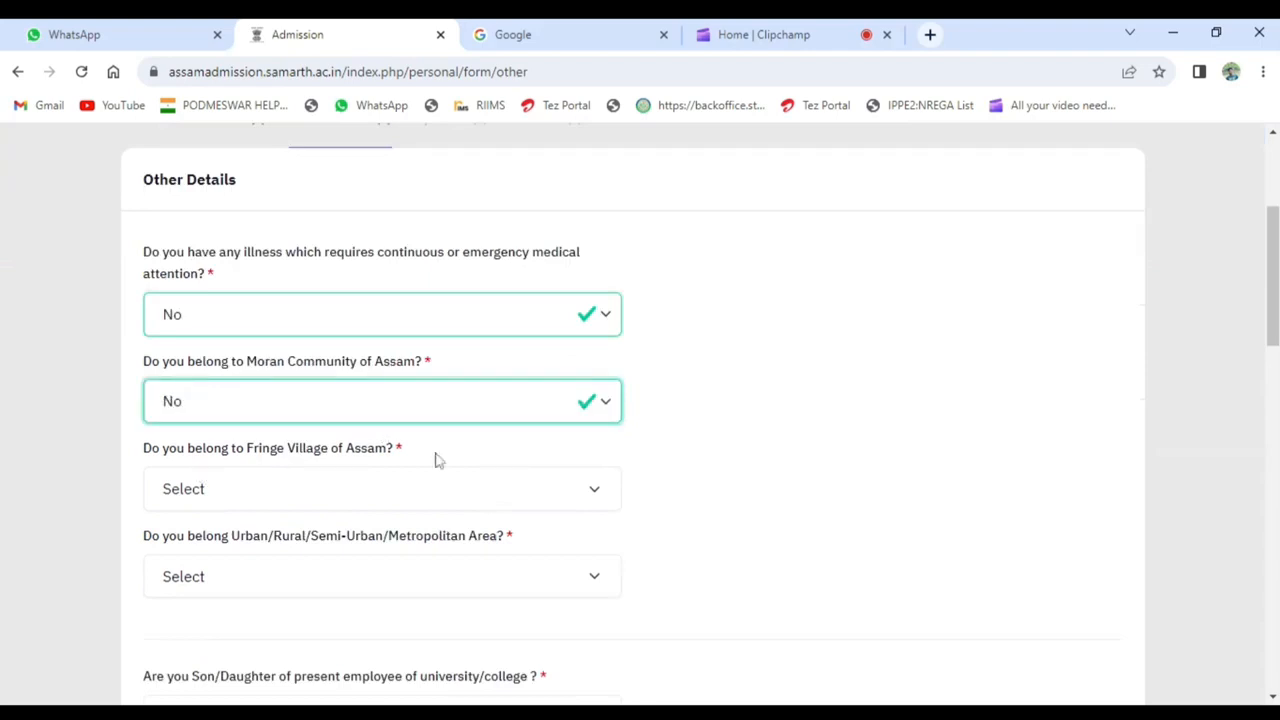
pyautogui.scroll(-1, 715, 390)
pyautogui.click(313, 407)
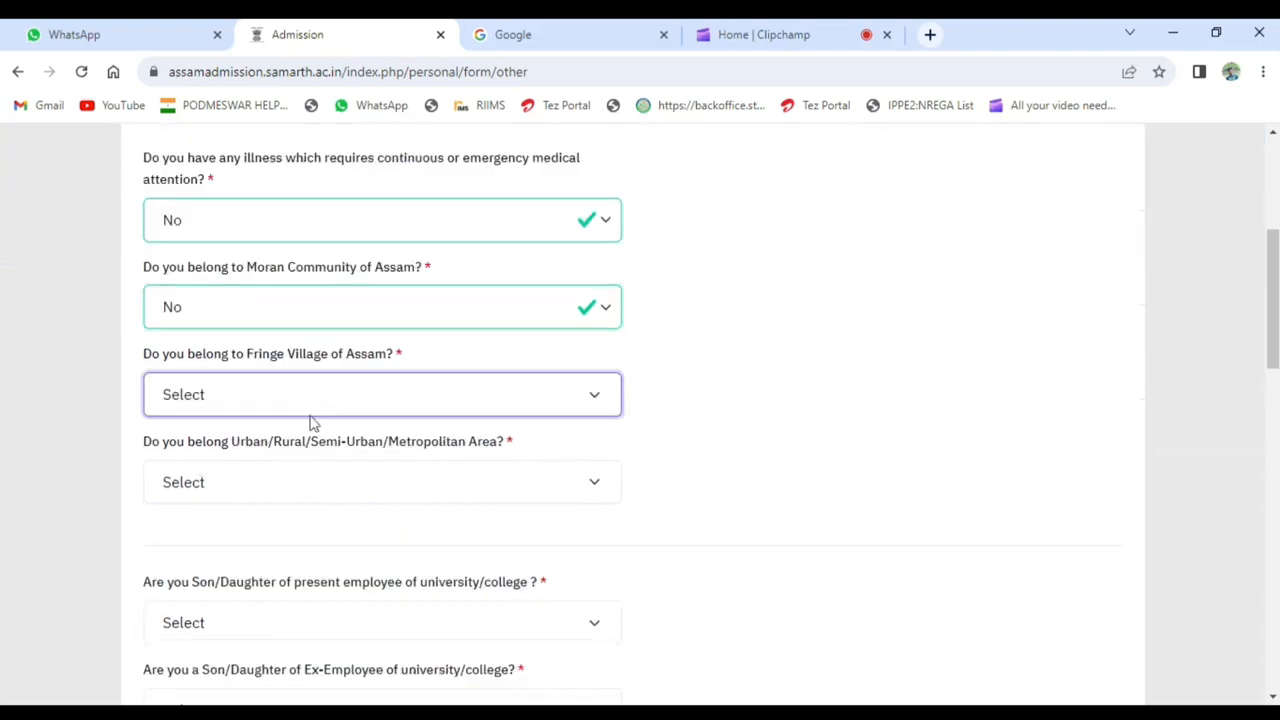
pyautogui.click(252, 476)
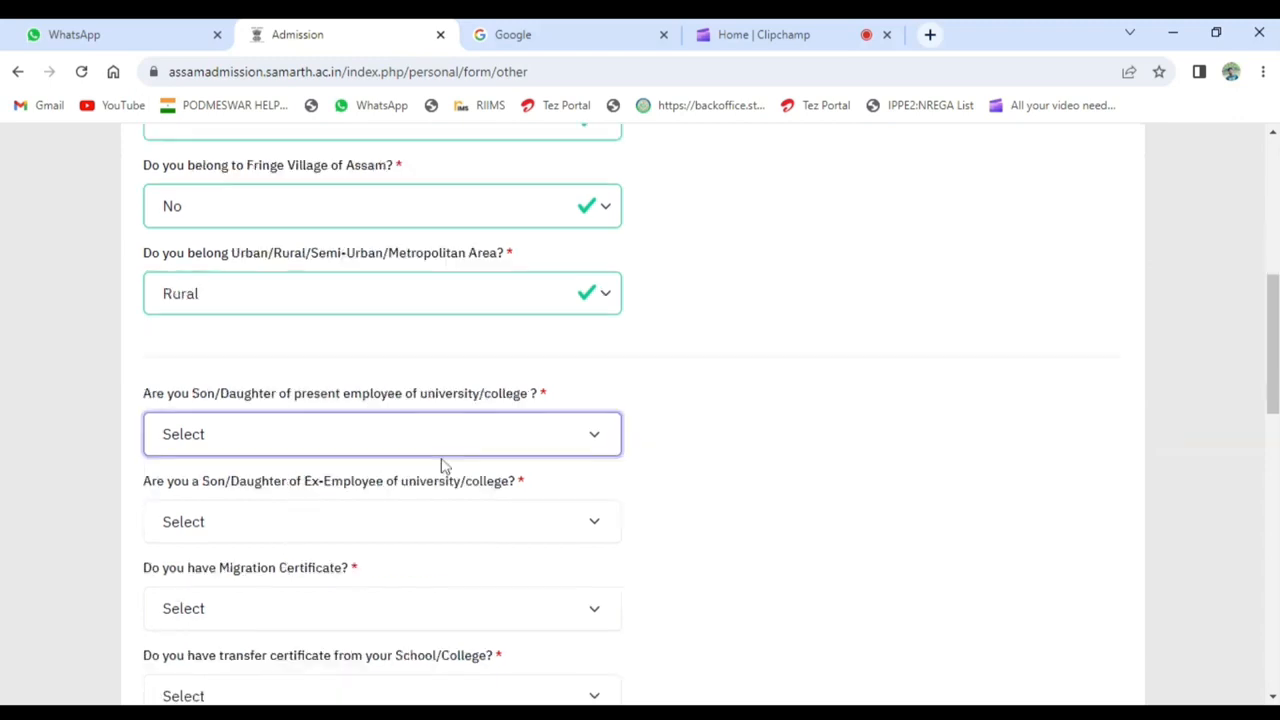
# - Set the area type to Rural and answer No for being a child of a present or former university/college employee
pyautogui.click(317, 509)
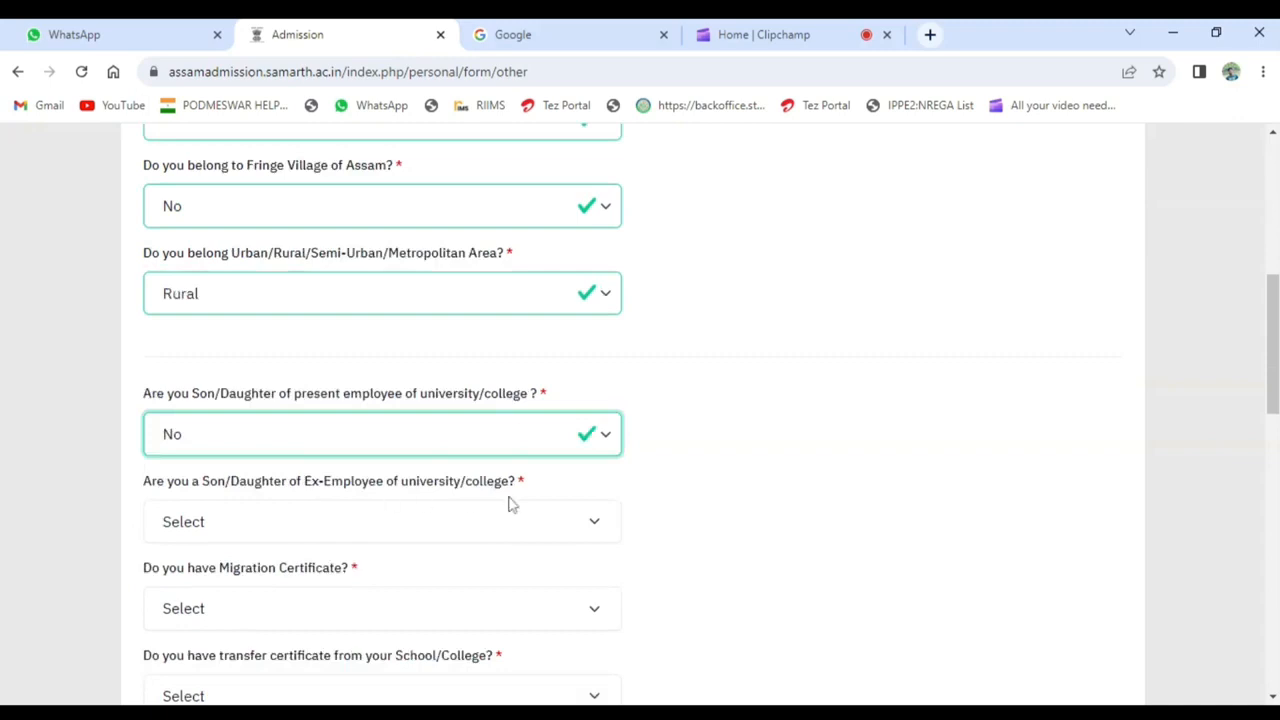
pyautogui.click(380, 530)
pyautogui.click(266, 583)
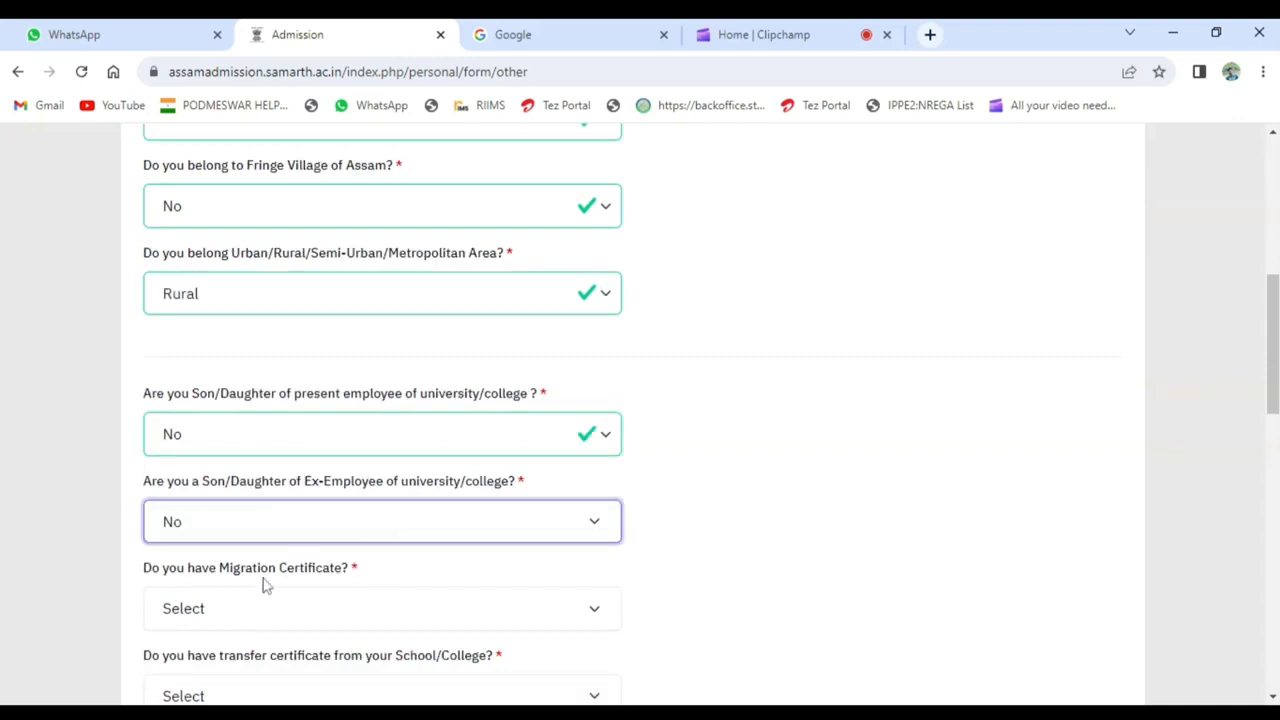
# - Answer No to having a migration certificate and to having a transfer certificate from the school or college
pyautogui.scroll(-1, 486, 480)
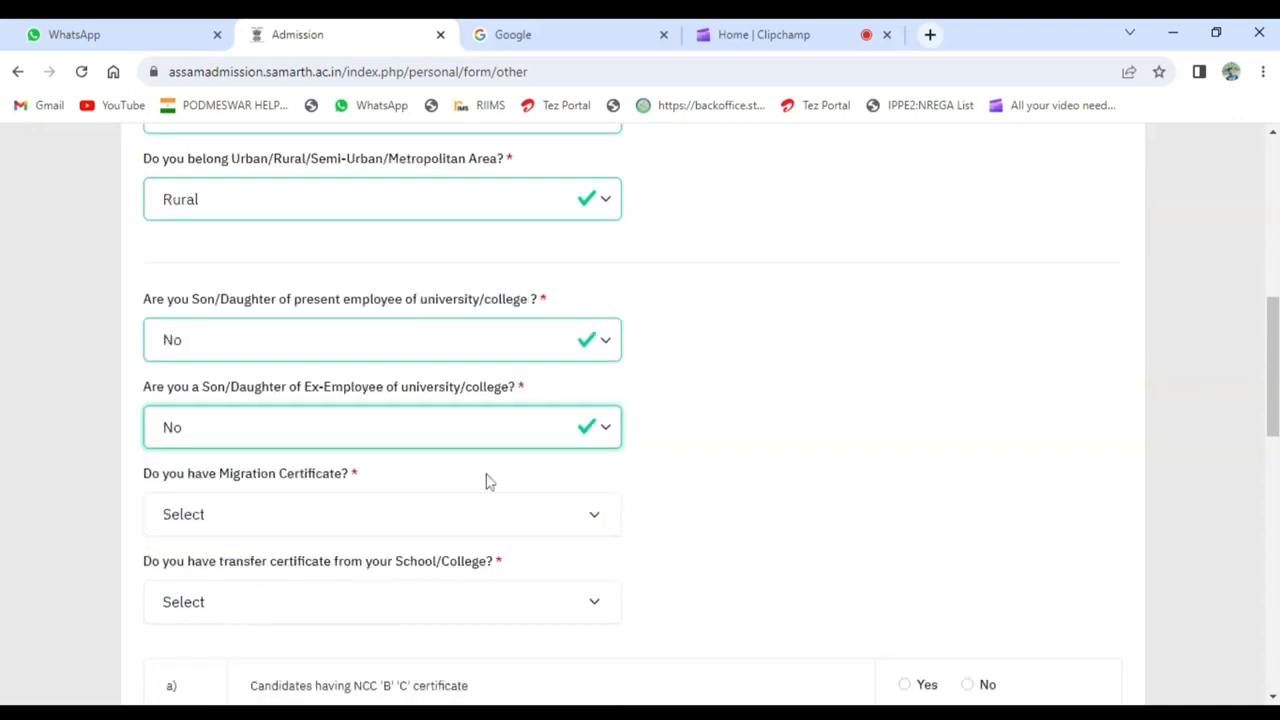
pyautogui.click(410, 516)
pyautogui.click(203, 591)
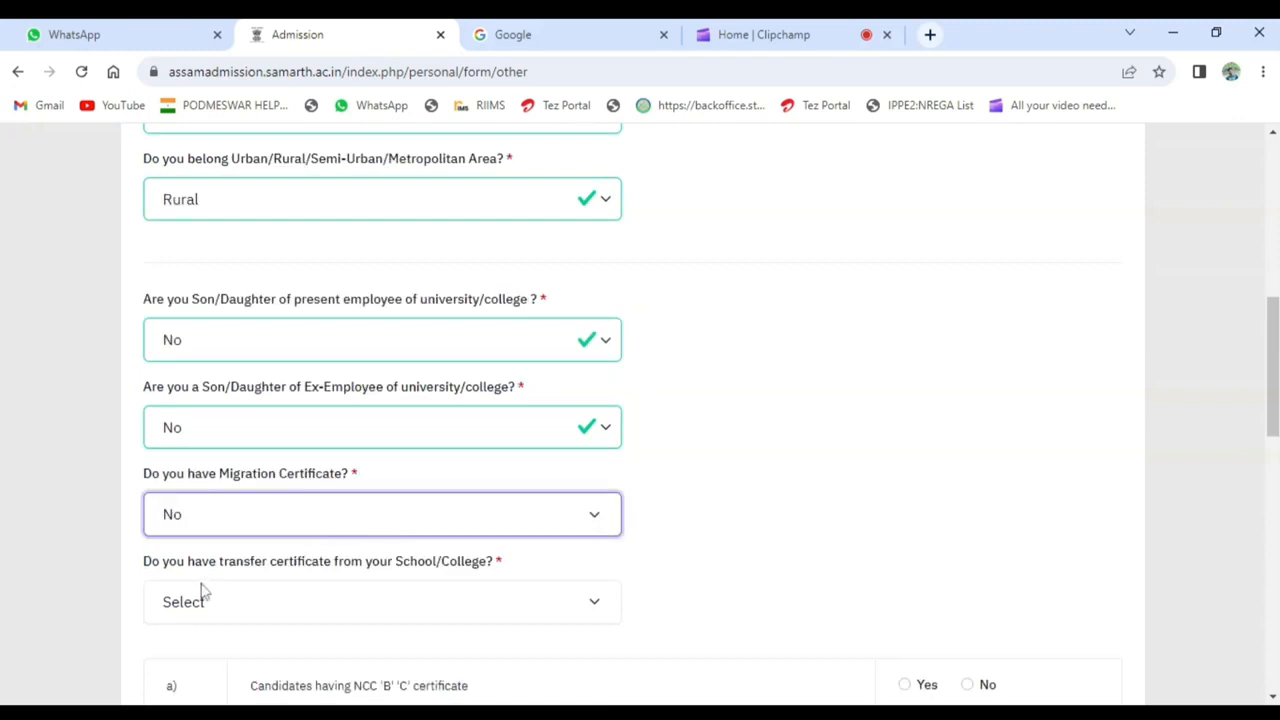
pyautogui.scroll(-1, 477, 528)
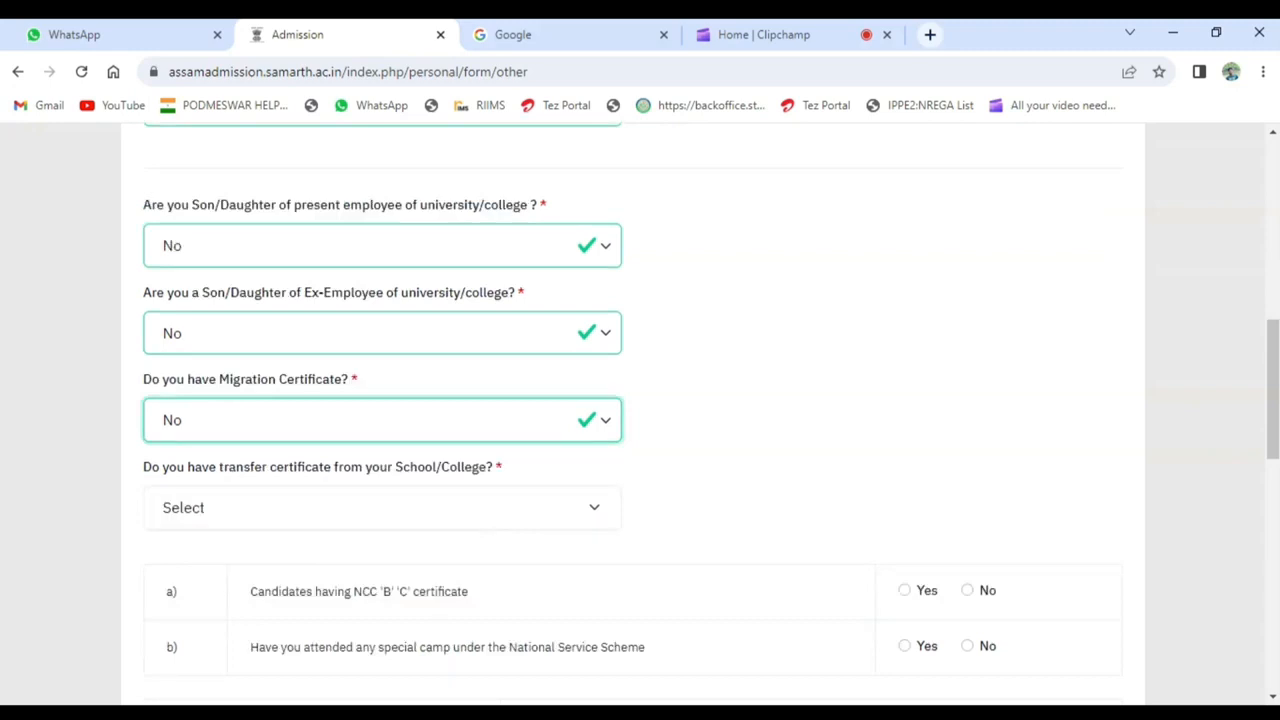
pyautogui.click(388, 518)
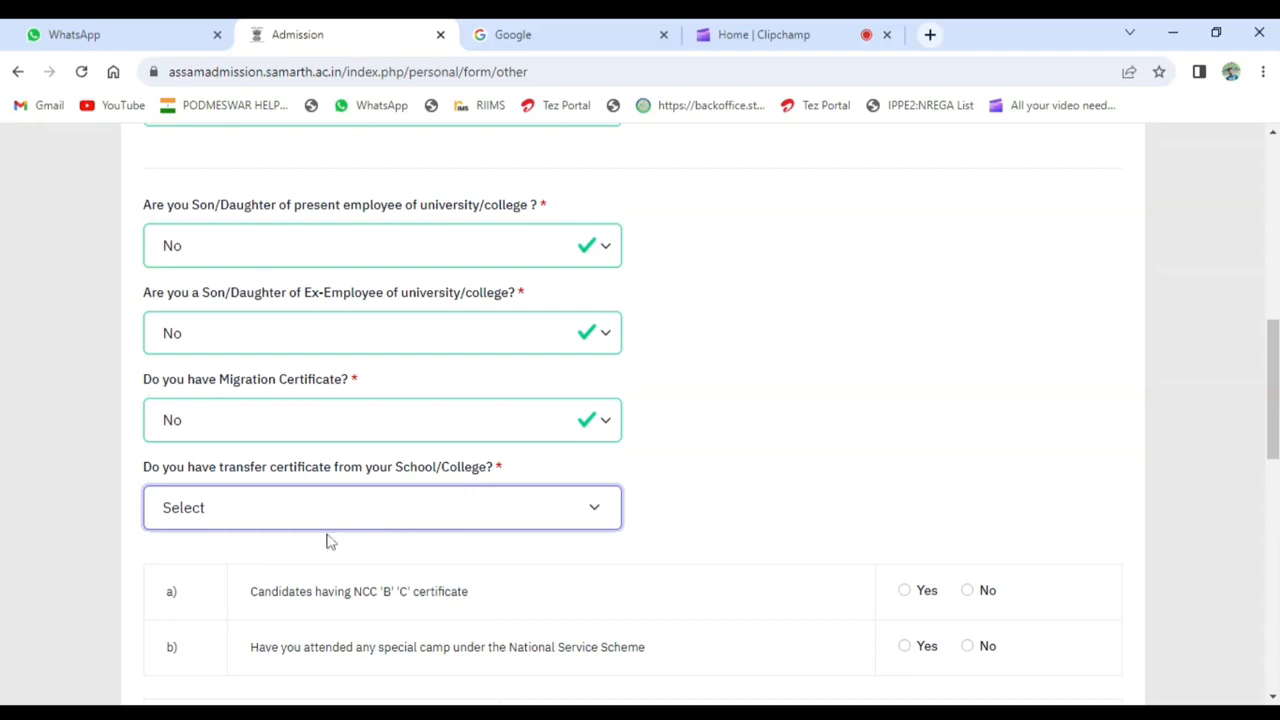
pyautogui.click(231, 579)
# - Answer No for the NCC 'B' 'C' certificate and for attending a National Service Scheme special camp
pyautogui.scroll(-3, 1042, 457)
pyautogui.click(968, 308)
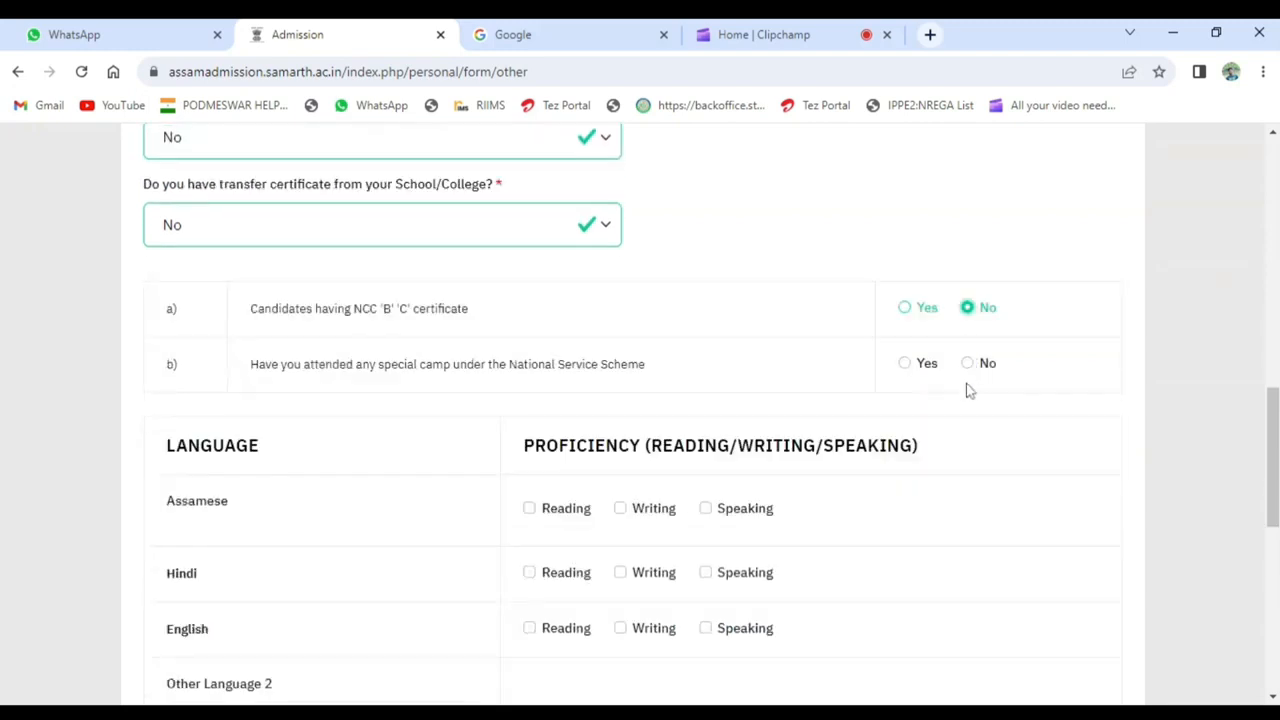
pyautogui.click(966, 368)
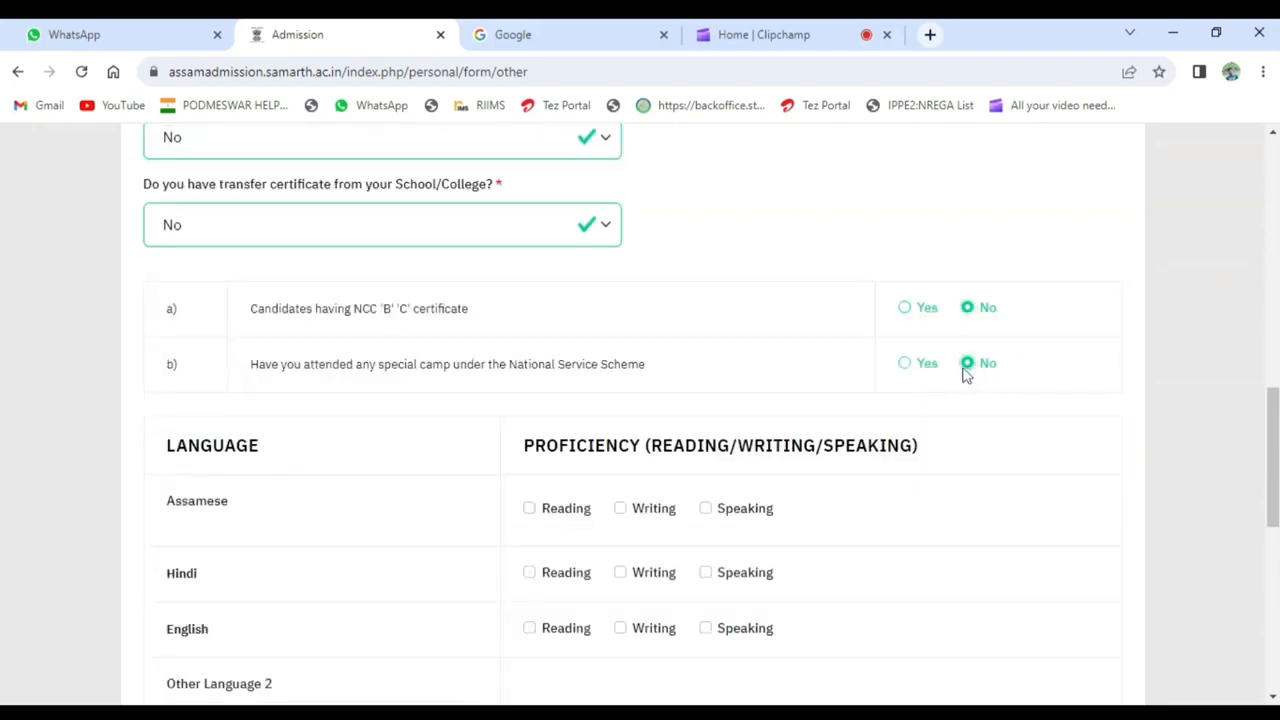
# - Mark reading, writing and speaking proficiency for Assamese in the language table
pyautogui.scroll(-1, 883, 400)
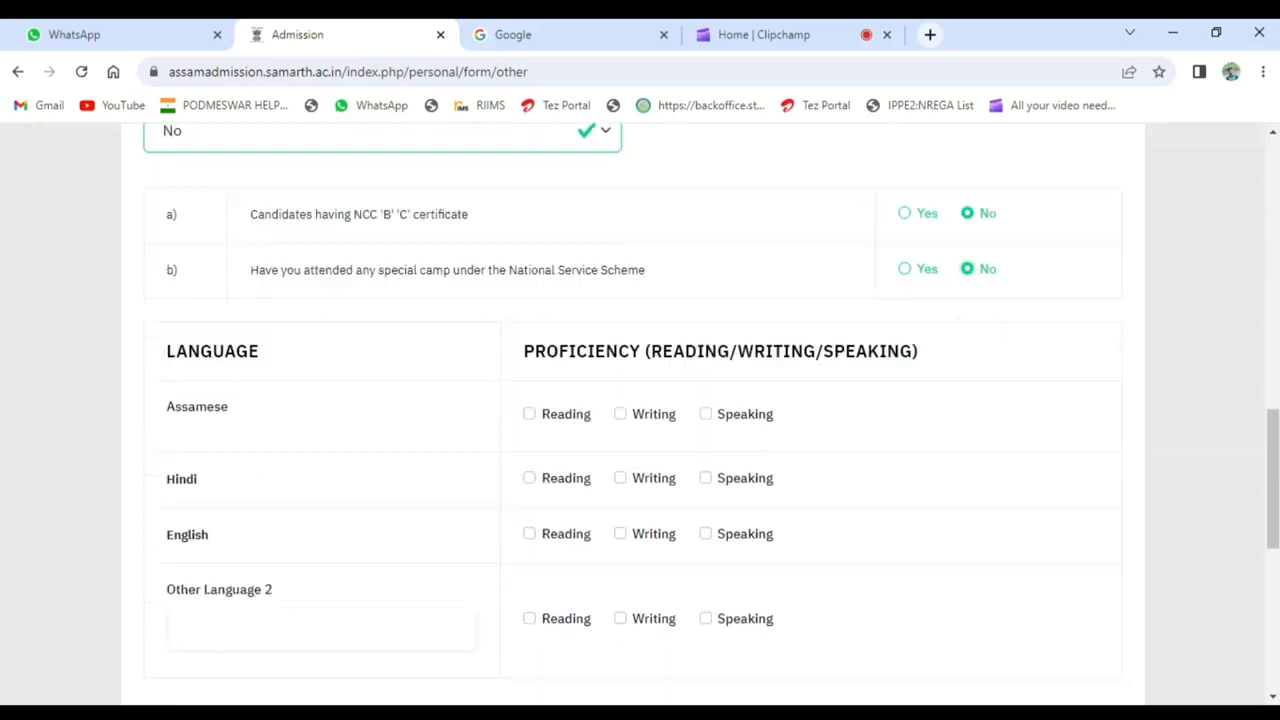
pyautogui.click(530, 418)
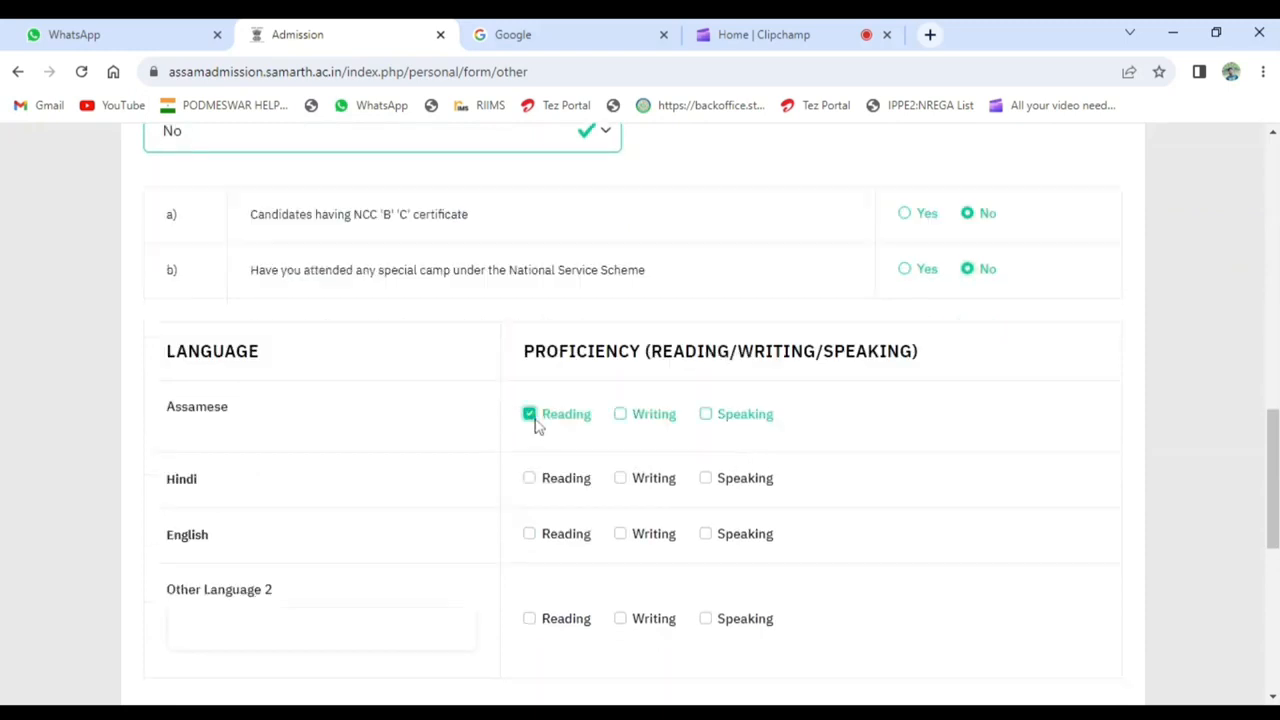
pyautogui.click(621, 415)
pyautogui.click(707, 416)
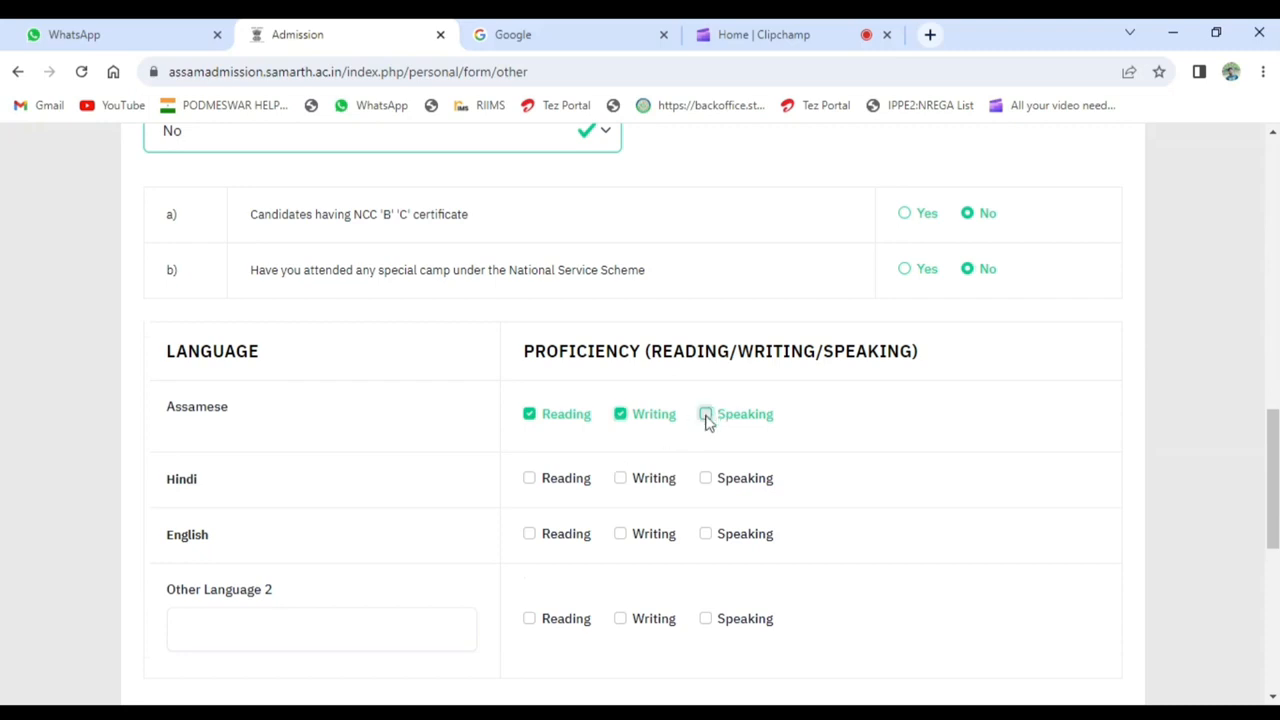
# - Mark reading, writing and speaking proficiency for both Hindi and English
pyautogui.click(544, 484)
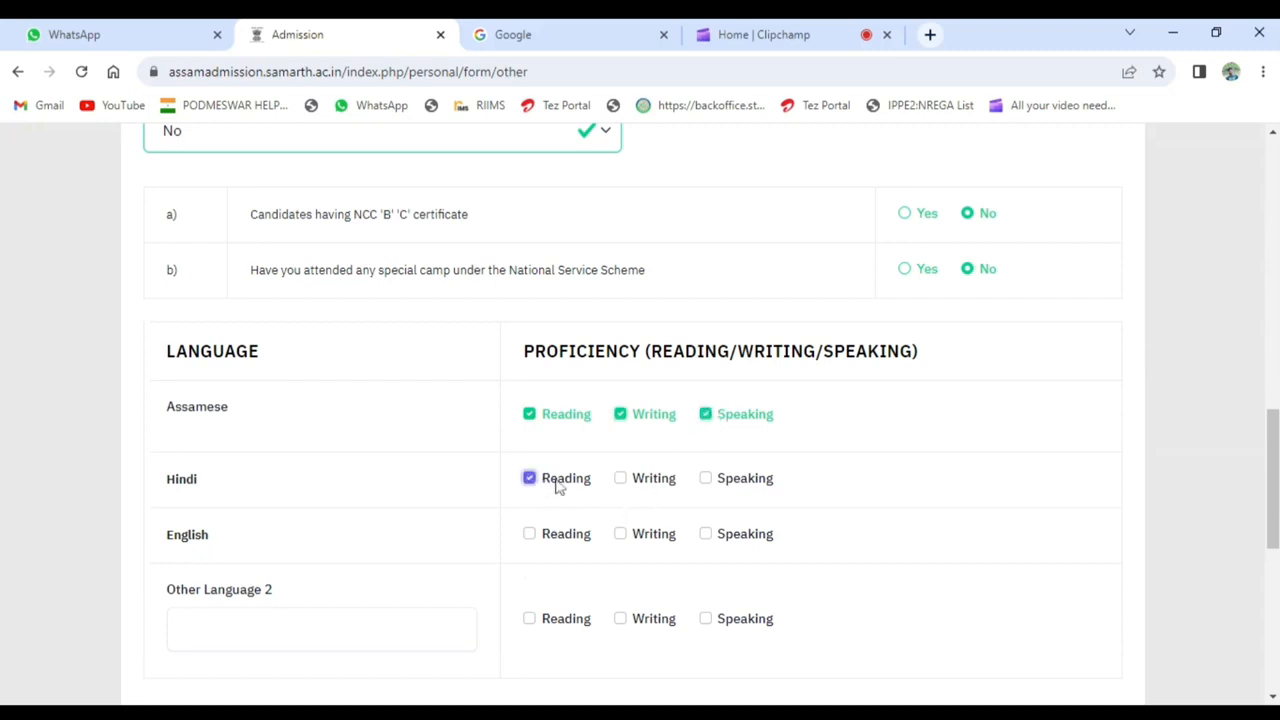
pyautogui.click(620, 480)
pyautogui.click(710, 483)
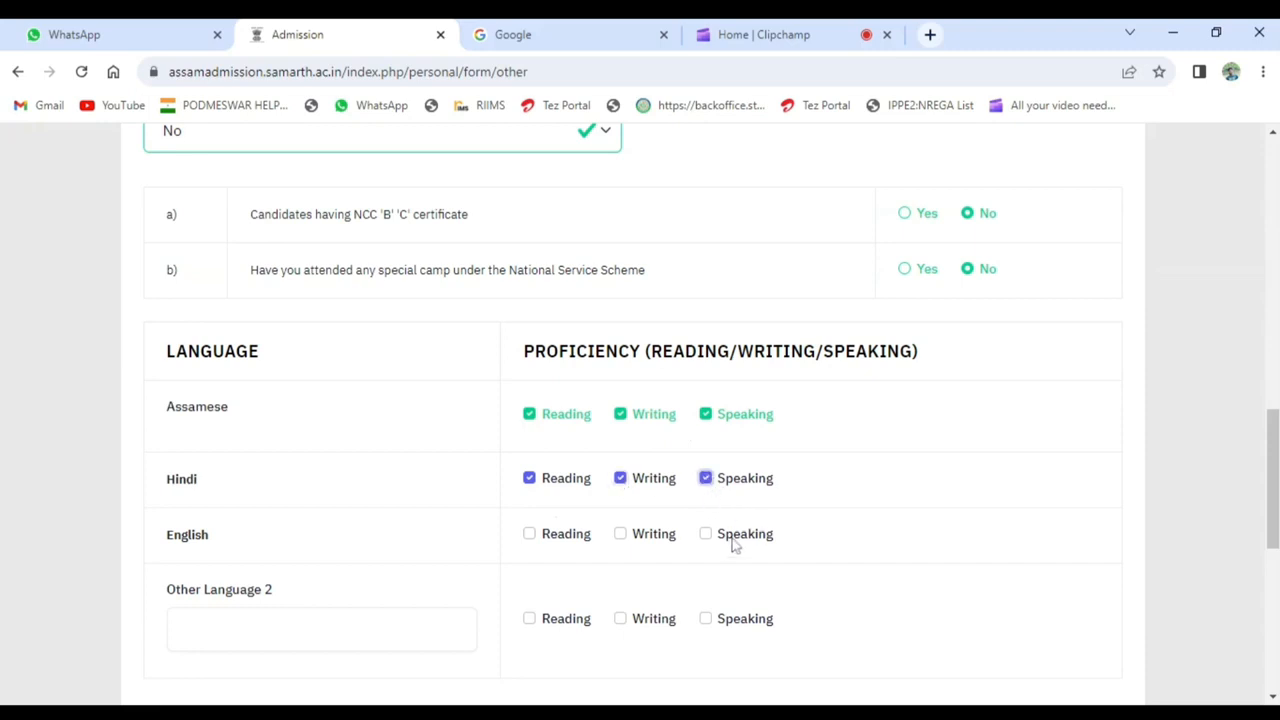
pyautogui.click(706, 538)
pyautogui.click(621, 535)
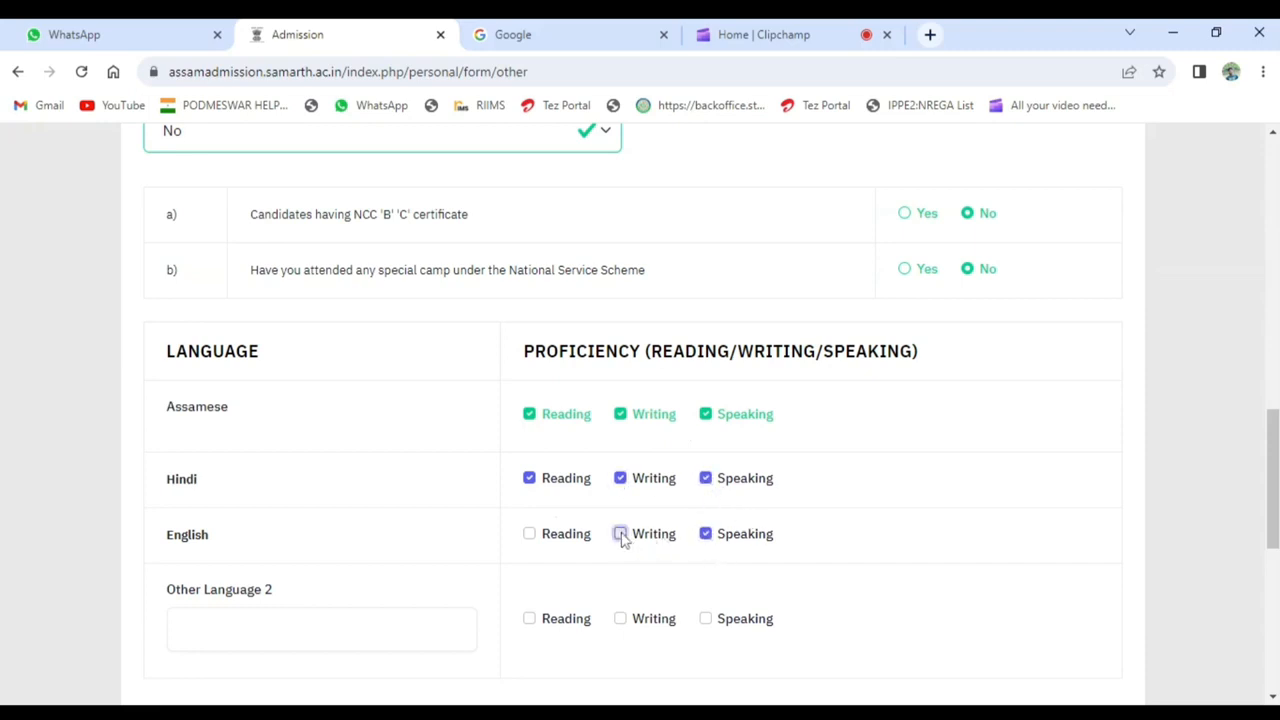
pyautogui.click(529, 535)
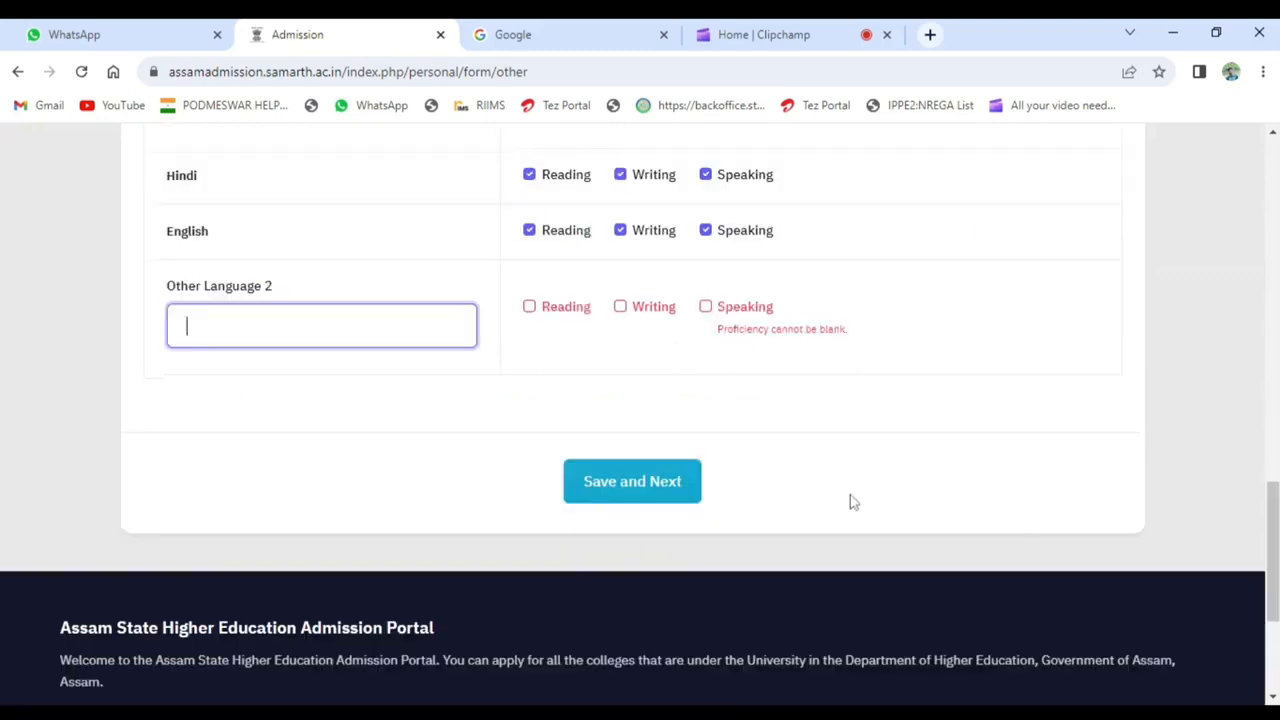
# - Save the other details without adding another language, and proceed past their review to the document uploads
pyautogui.click(676, 494)
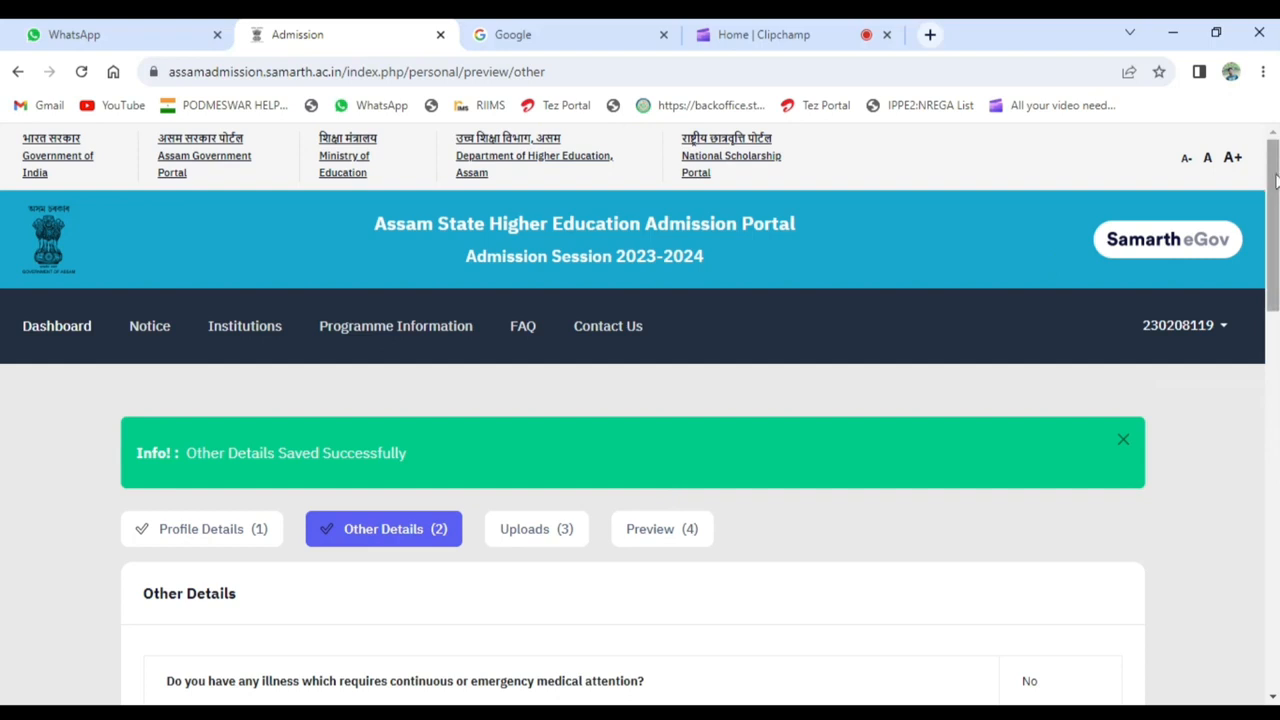
pyautogui.scroll(-3, 1274, 178)
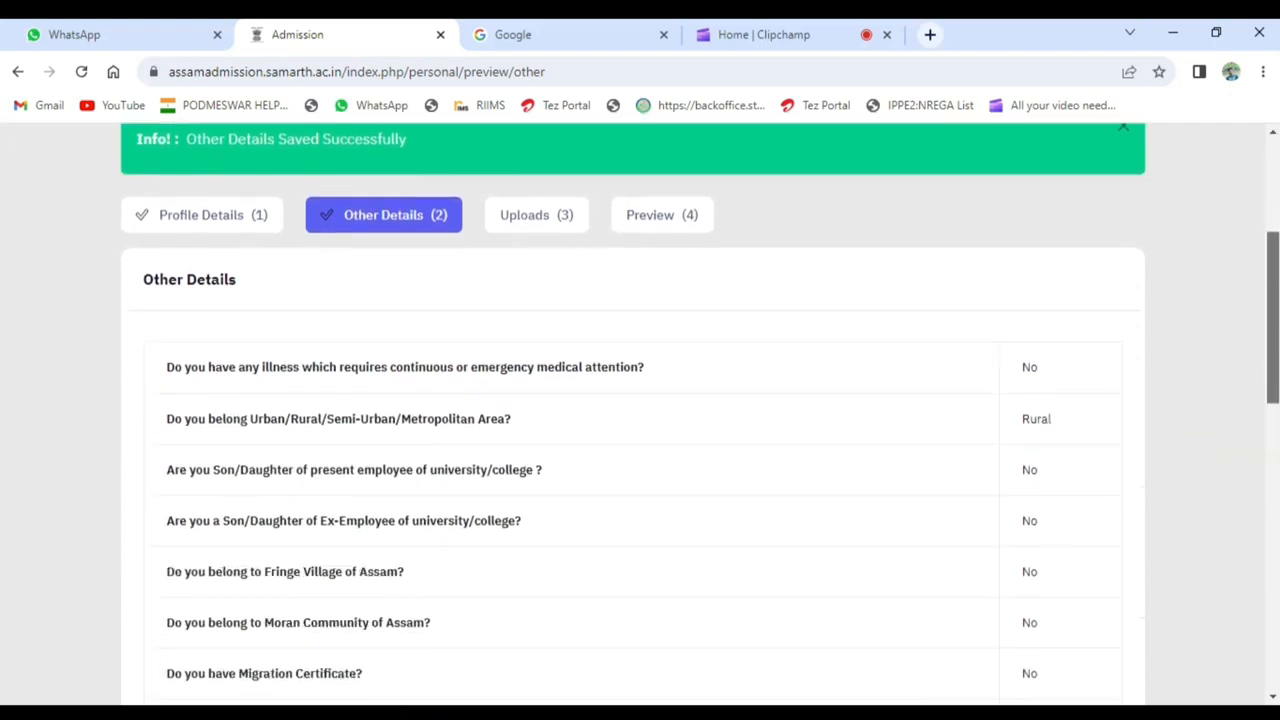
pyautogui.scroll(-4, 1272, 300)
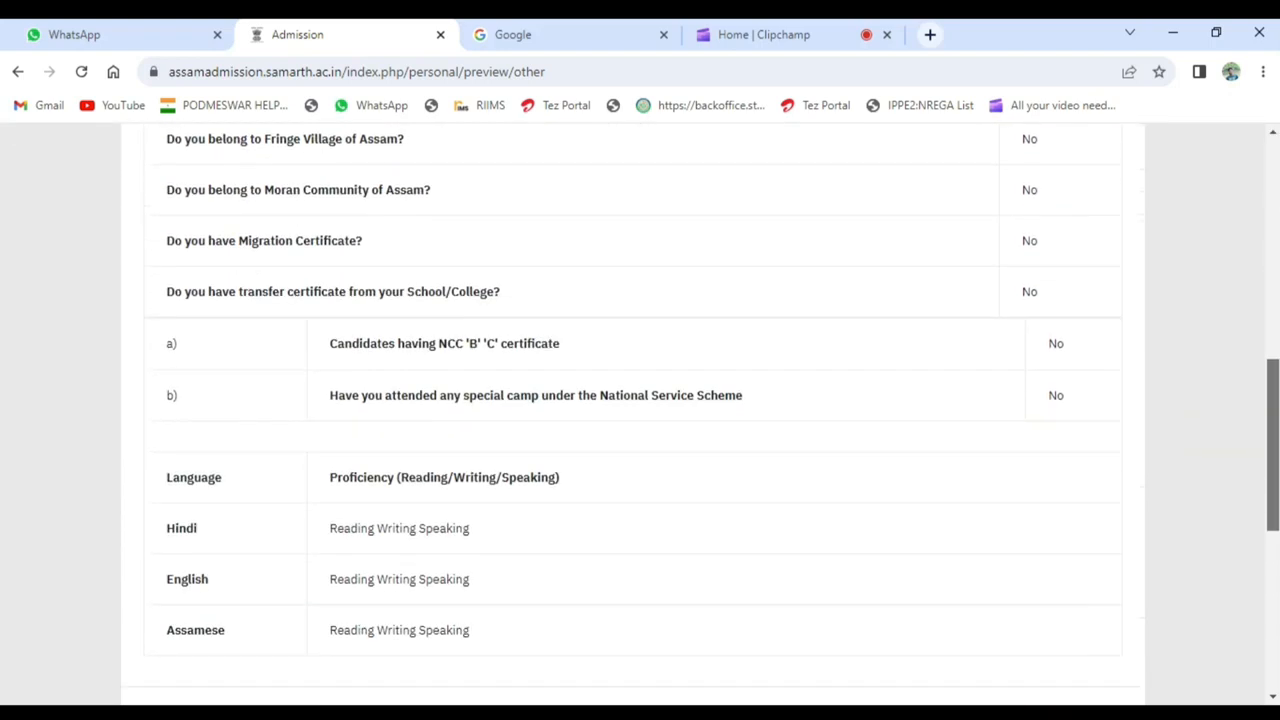
pyautogui.moveTo(1277, 401); pyautogui.dragTo(1278, 450)
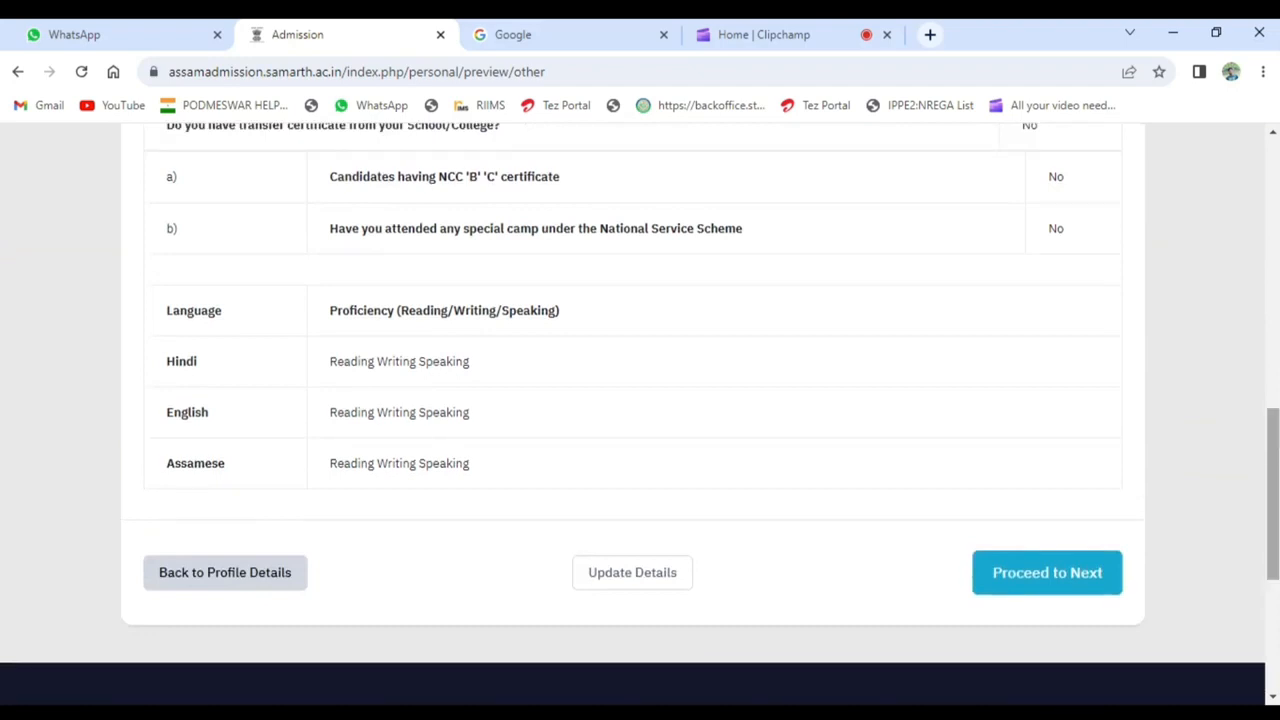
pyautogui.click(1097, 575)
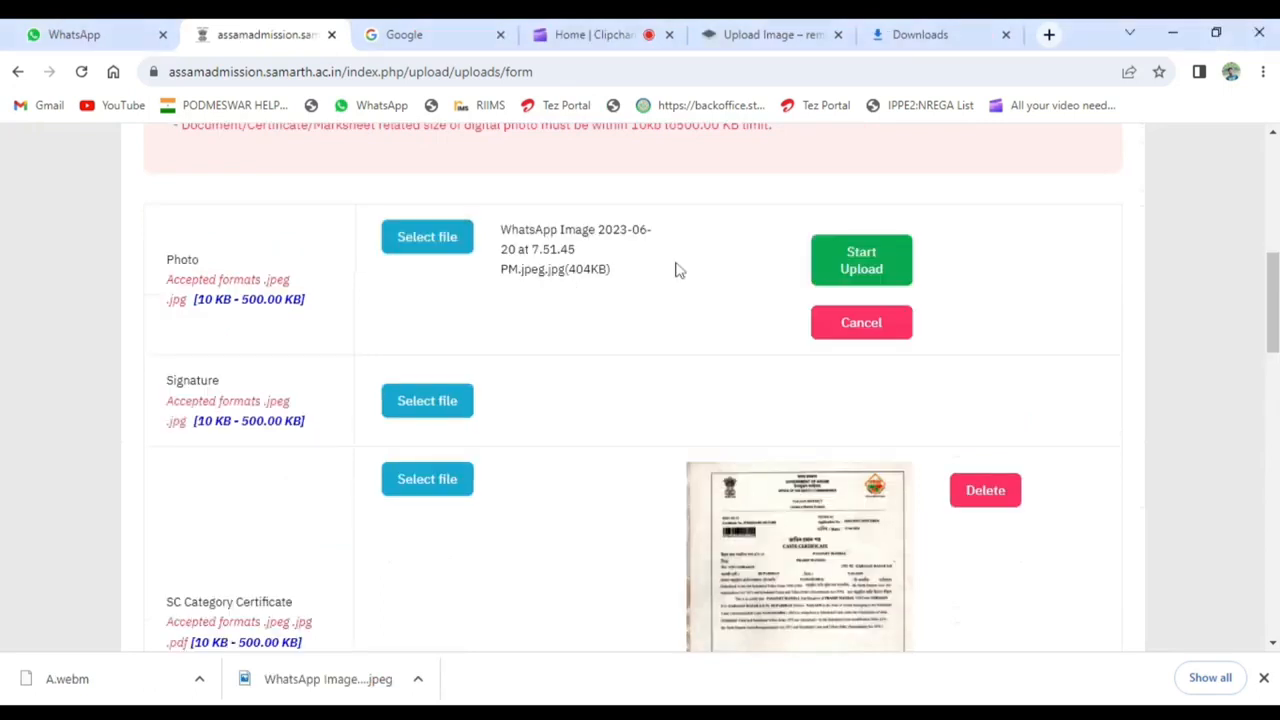
# - Upload the selected photo file for the applicant and open the full profile preview
pyautogui.click(861, 262)
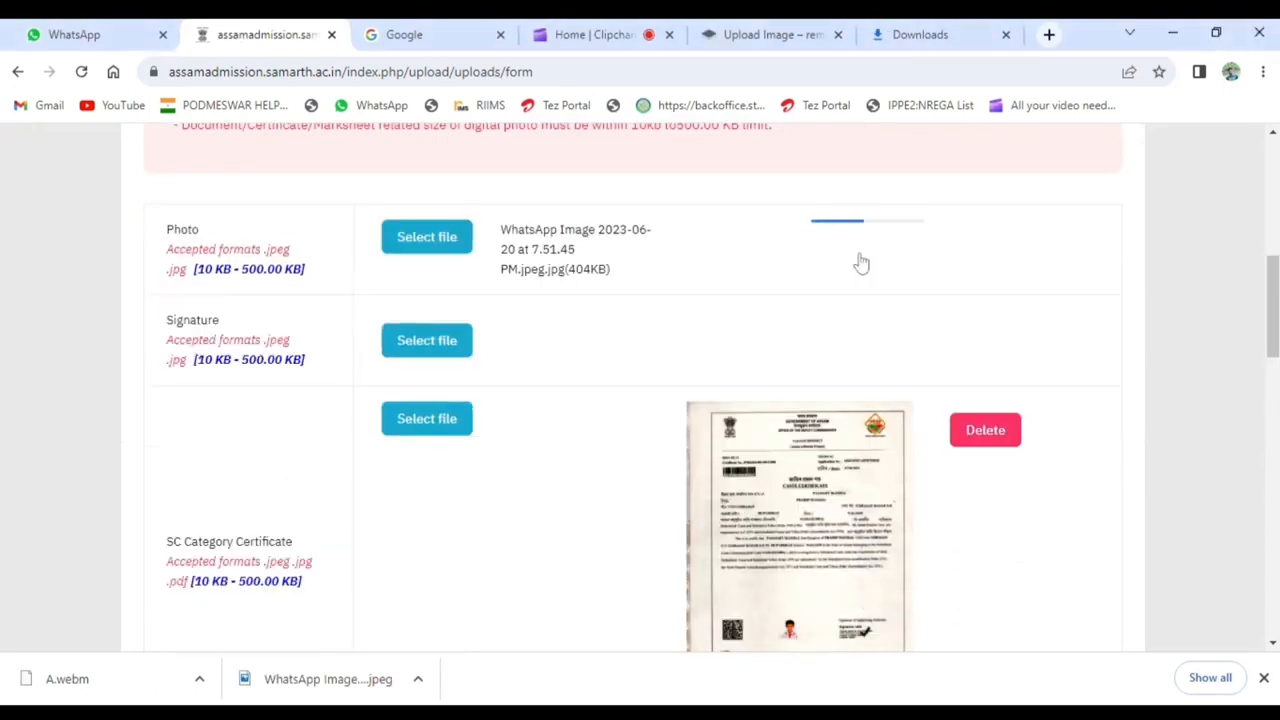
pyautogui.moveTo(1272, 317); pyautogui.dragTo(1229, 543)
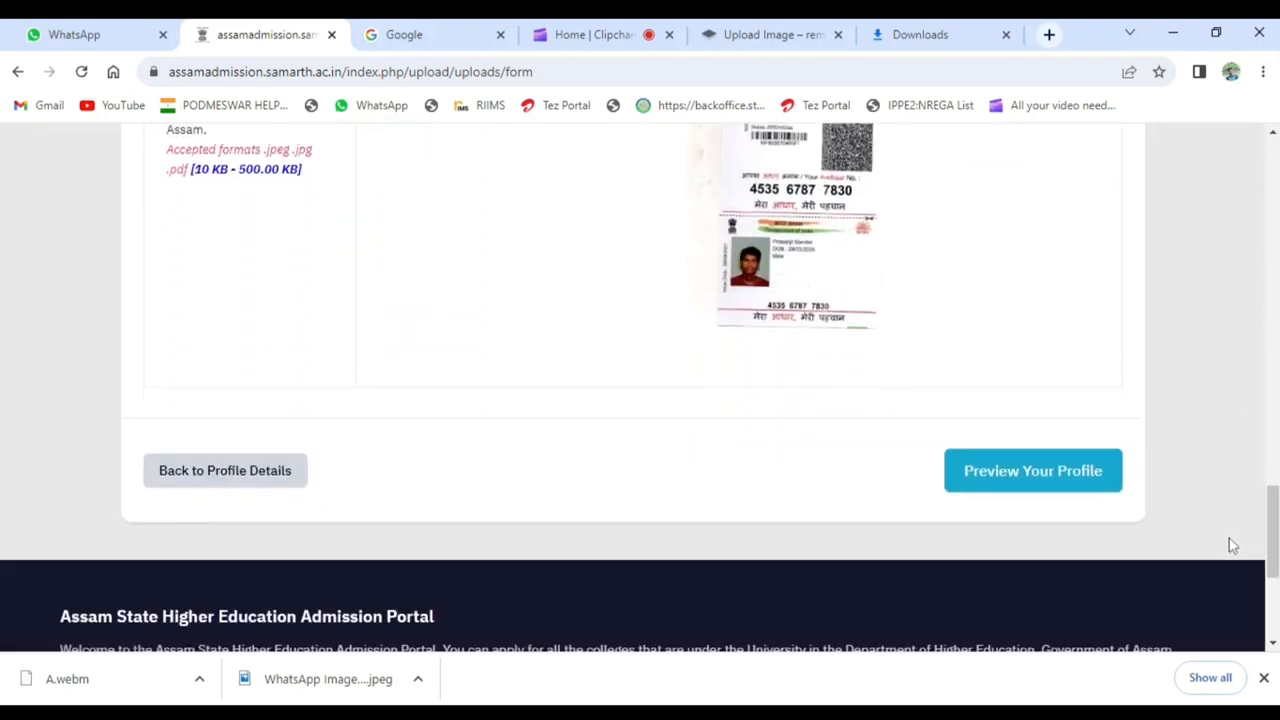
pyautogui.click(1072, 492)
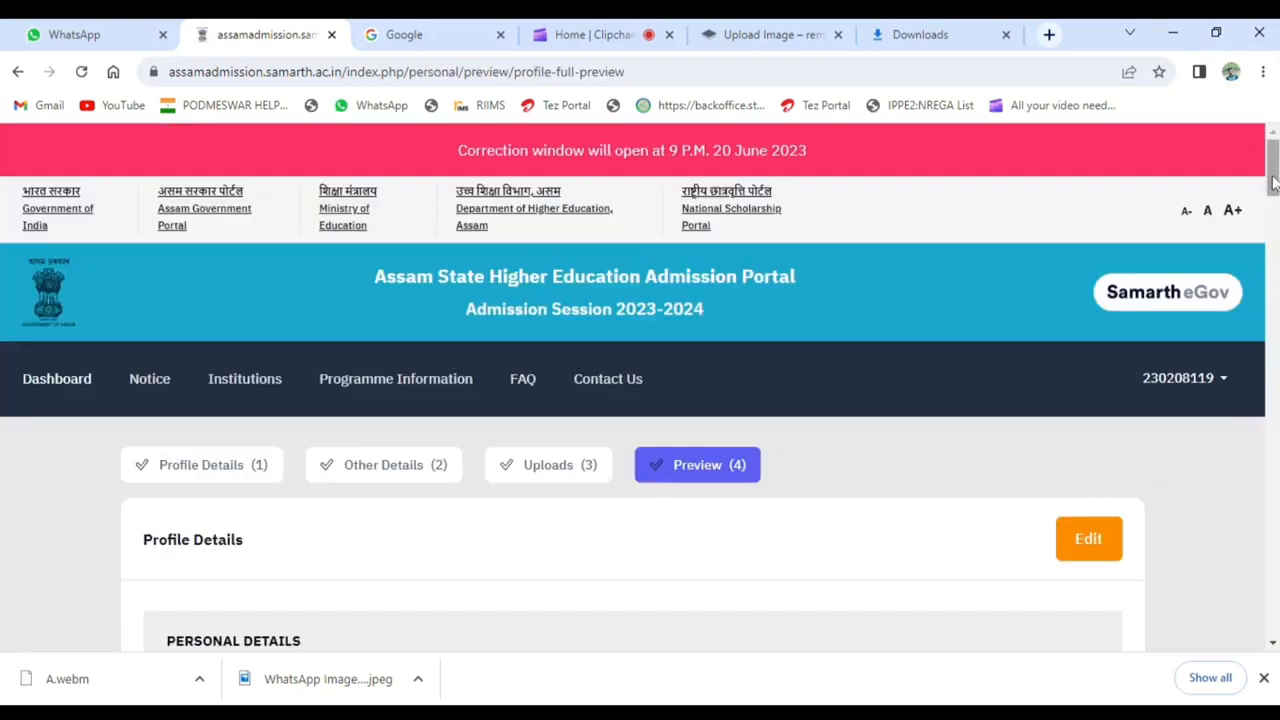
# - Accept the declaration beneath the profile preview, then confirm and lock the profile
pyautogui.moveTo(1275, 190); pyautogui.dragTo(1212, 577)
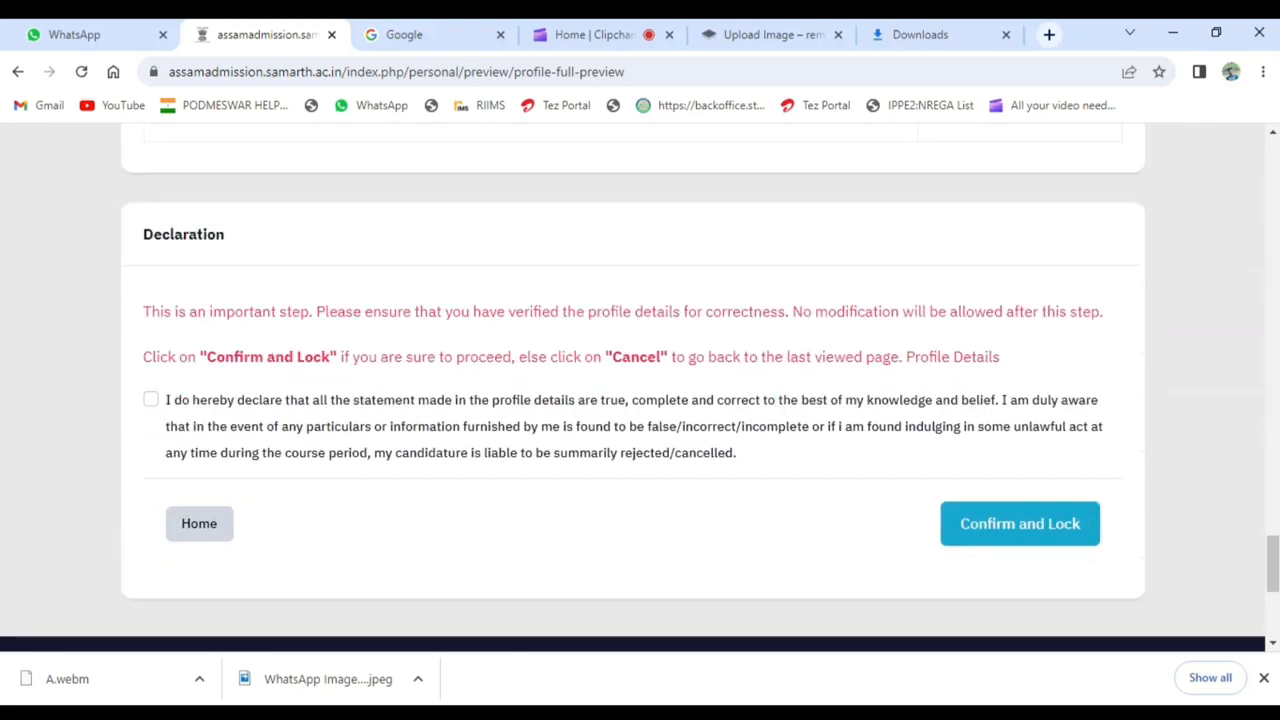
pyautogui.click(151, 405)
pyautogui.click(1030, 538)
pyautogui.click(728, 206)
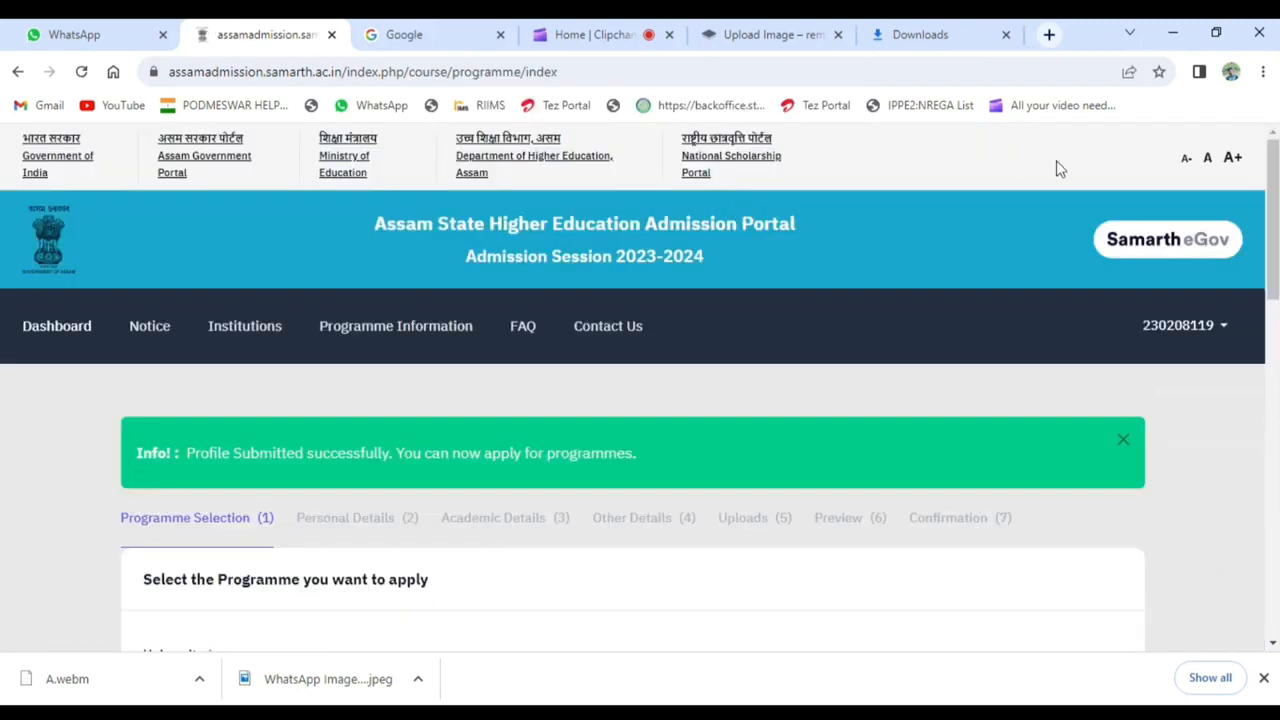
# - Choose Gauhati University and Rupahi College [GU232, GOVT. AIDED COLLEGE] for the programme application
pyautogui.moveTo(1275, 212); pyautogui.dragTo(1276, 305)
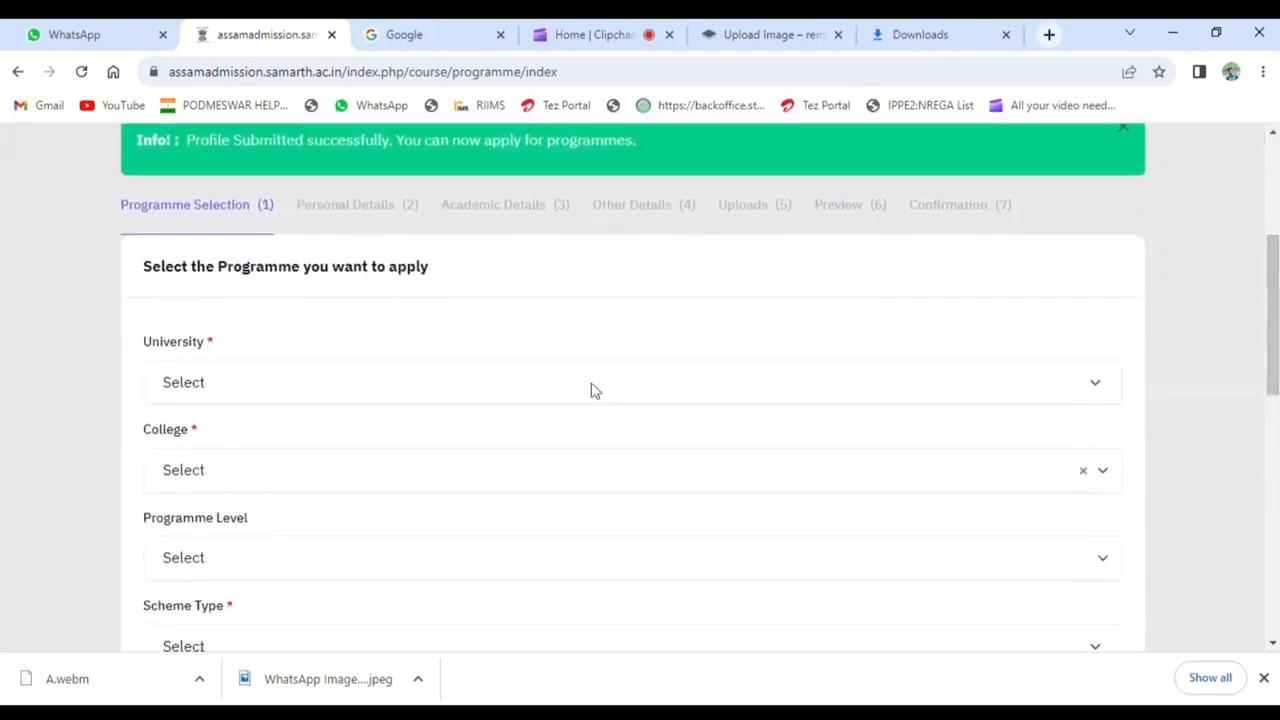
pyautogui.click(442, 362)
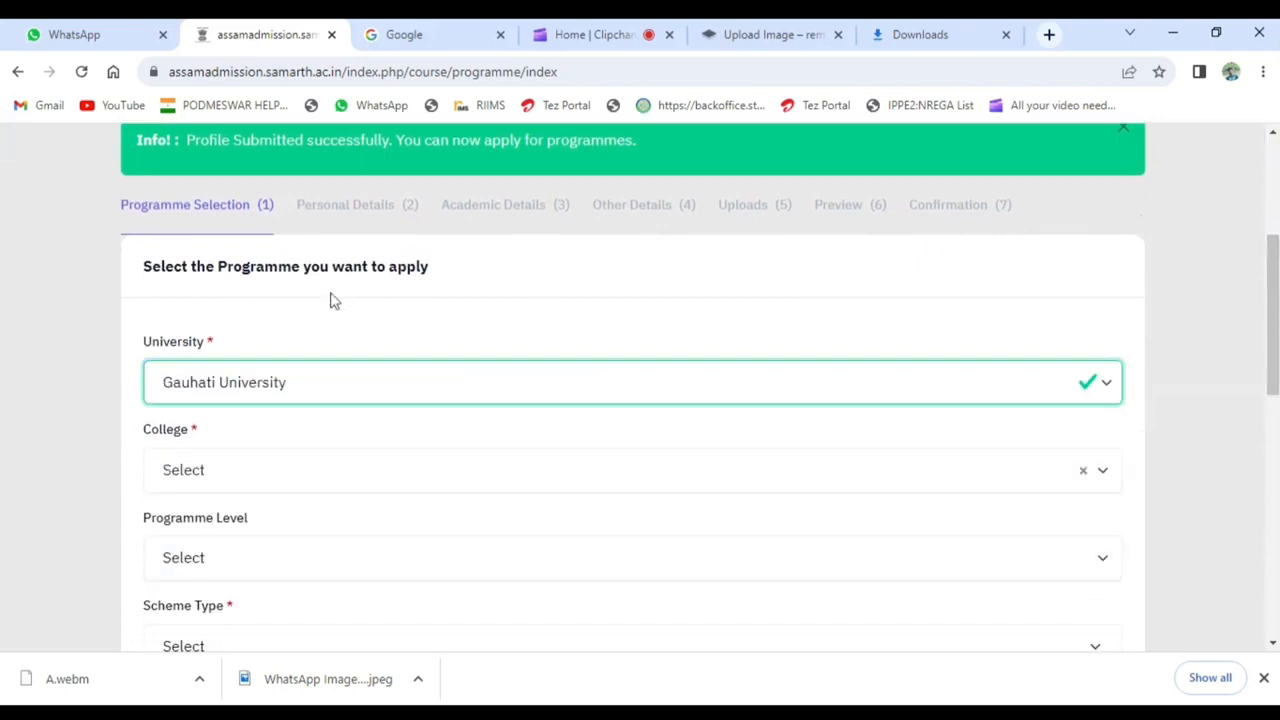
pyautogui.click(330, 464)
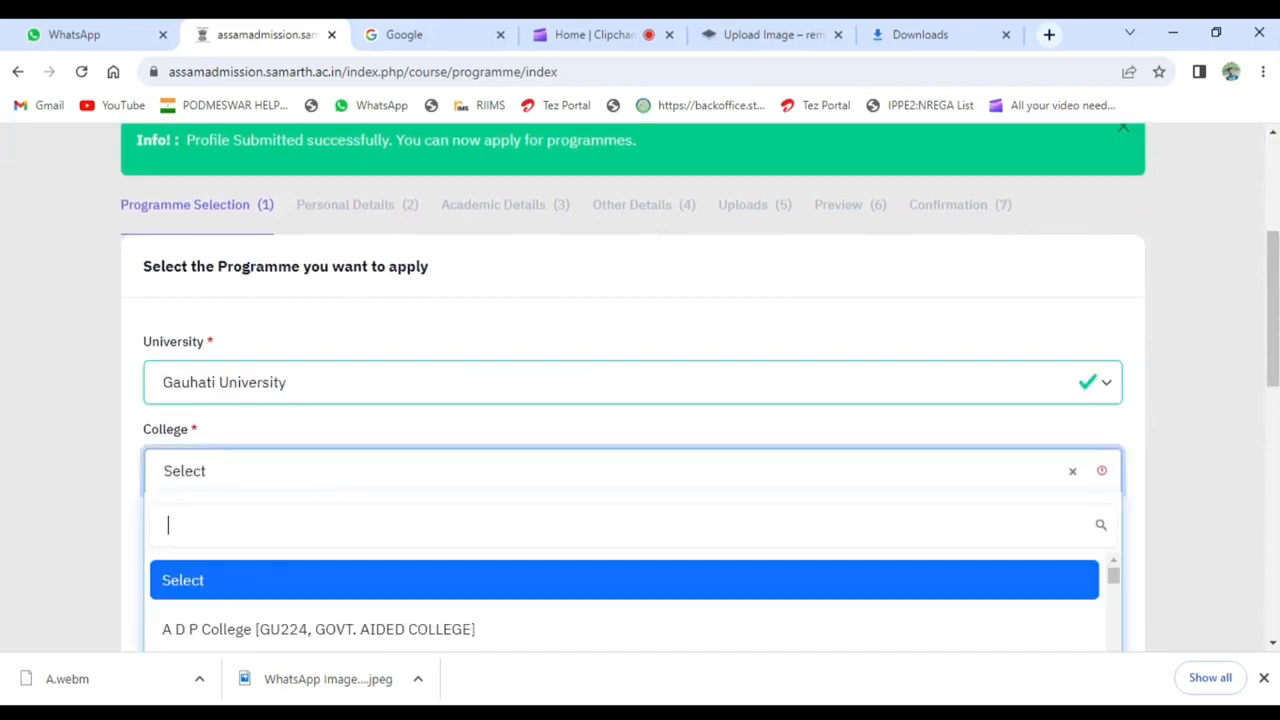
pyautogui.write('RU')
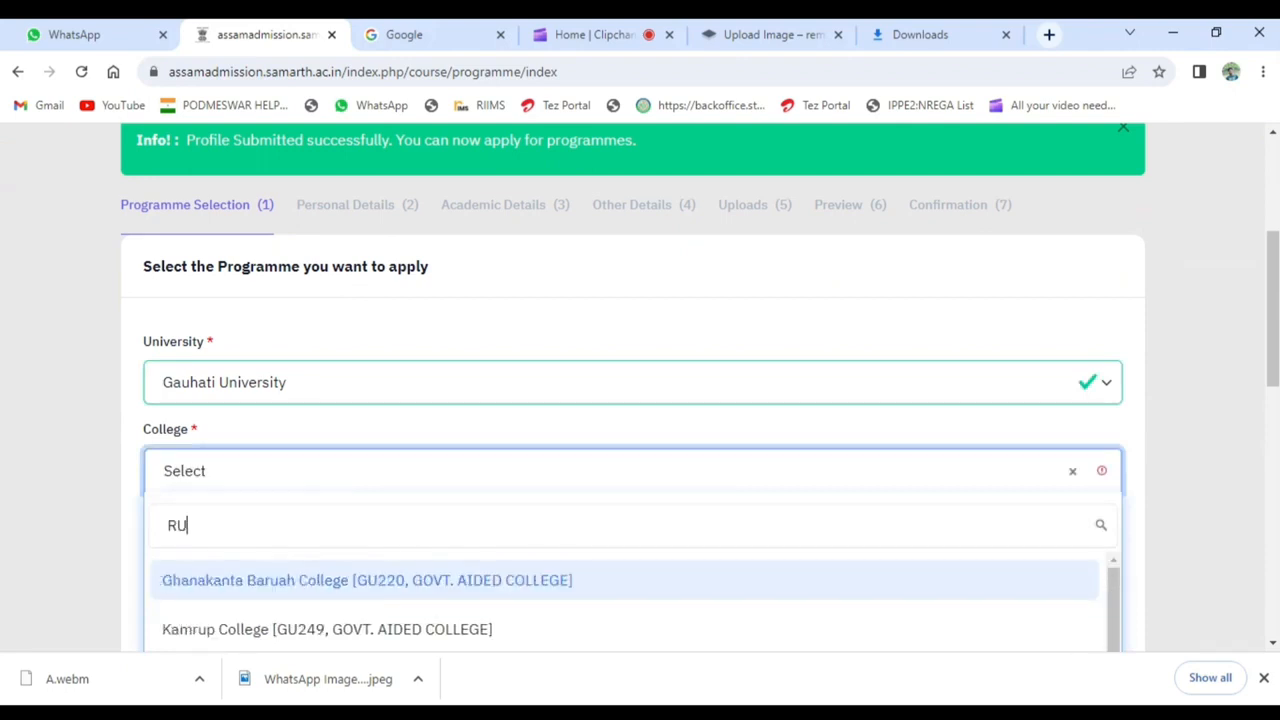
pyautogui.write('PAHI')
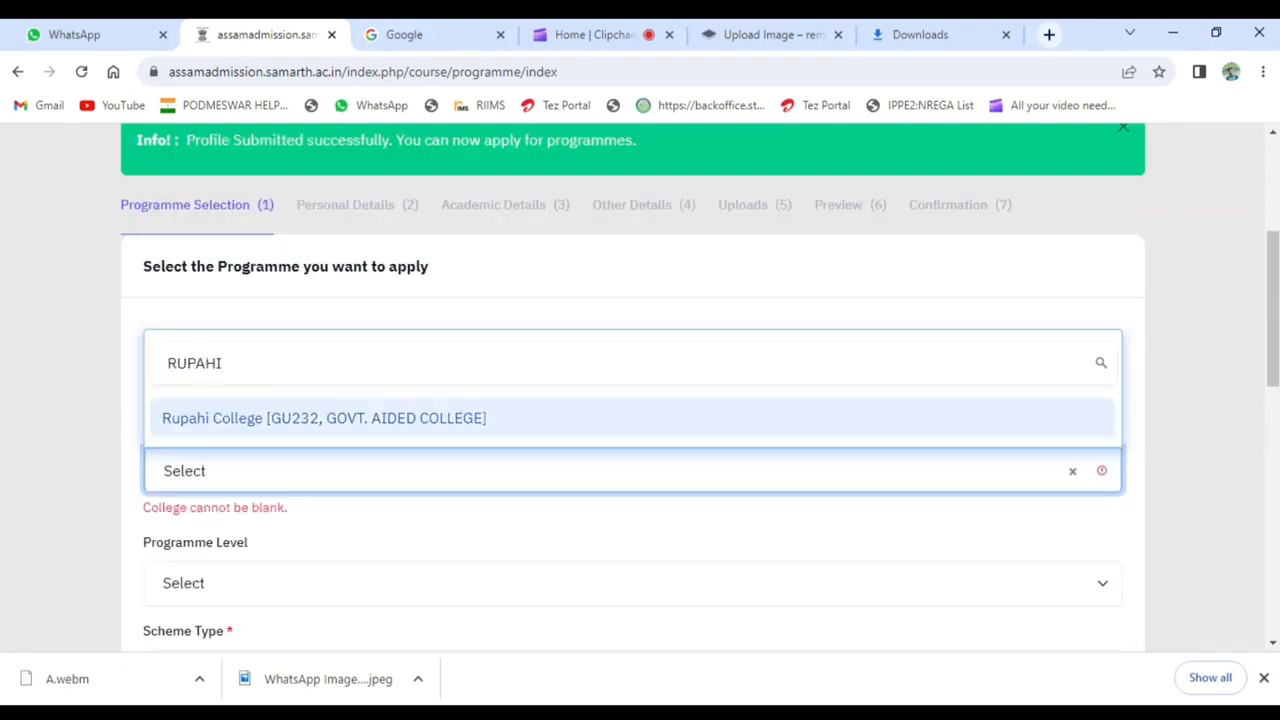
pyautogui.click(357, 421)
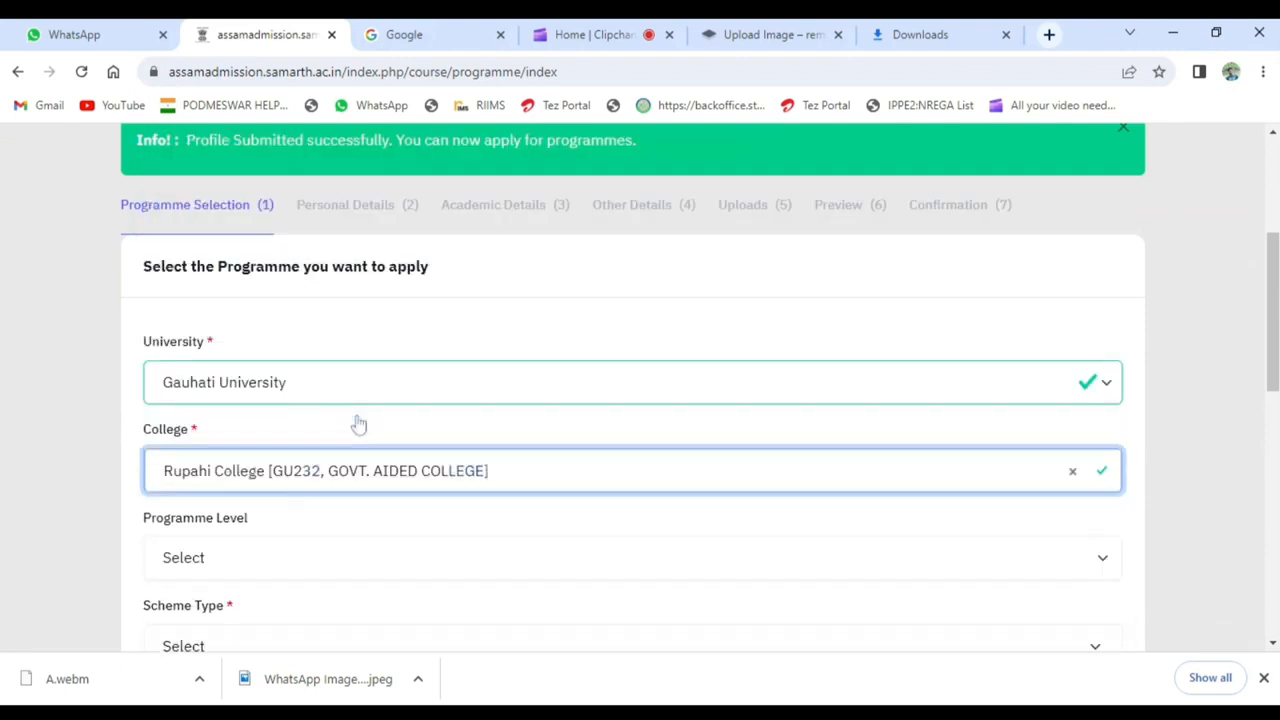
# - Set programme level BACHELOR (Under-Graduate Programmes), scheme type NEP-STREAM and programme Bachelor of Arts(Arts FoA)
pyautogui.scroll(-3, 1276, 345)
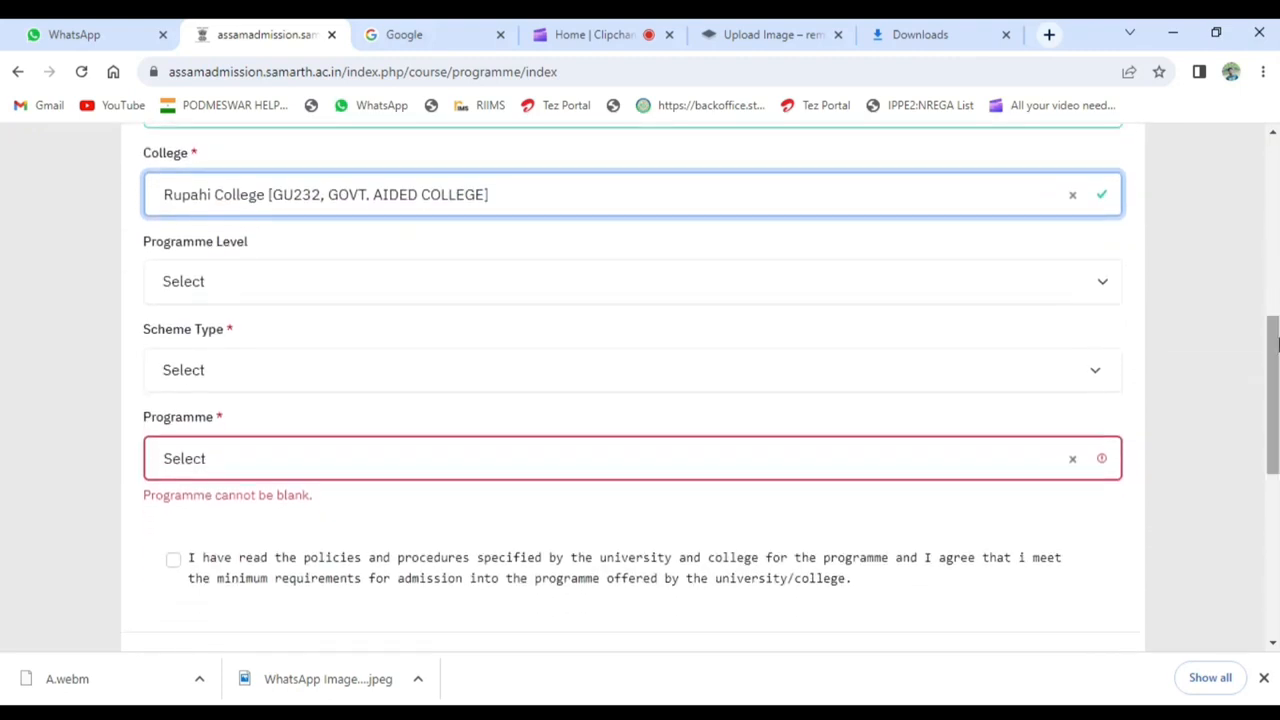
pyautogui.click(749, 299)
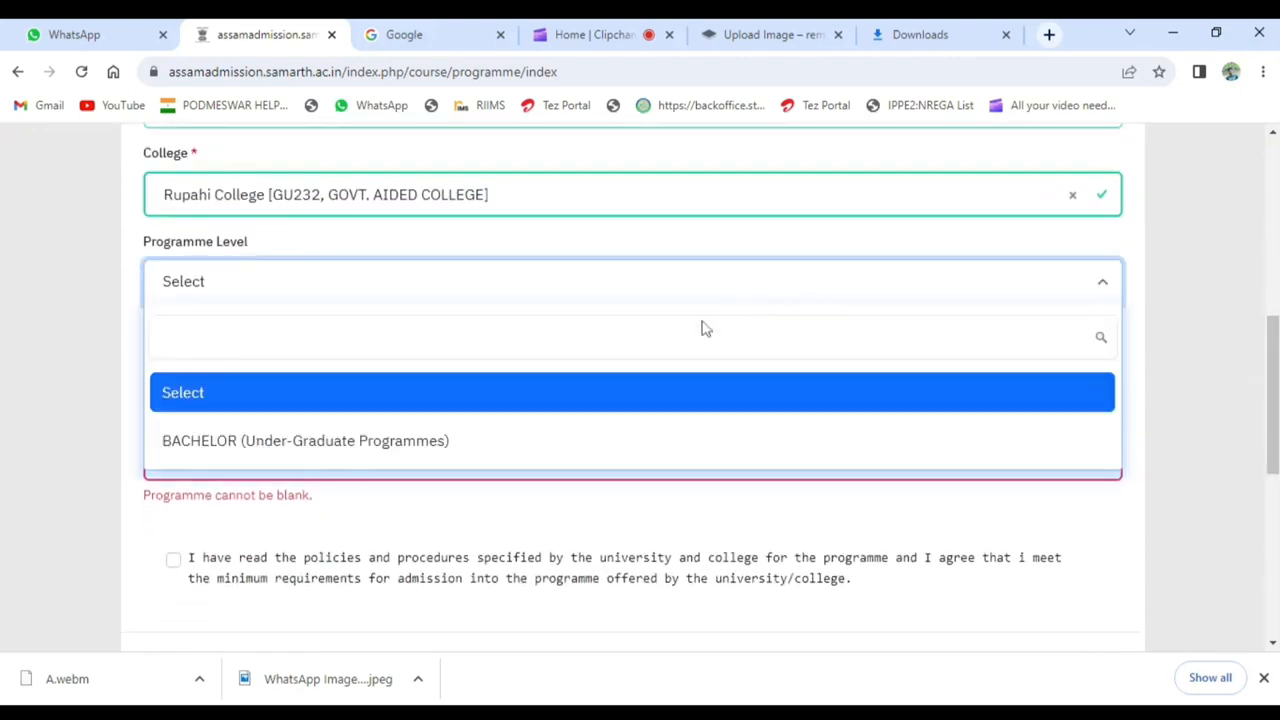
pyautogui.click(560, 443)
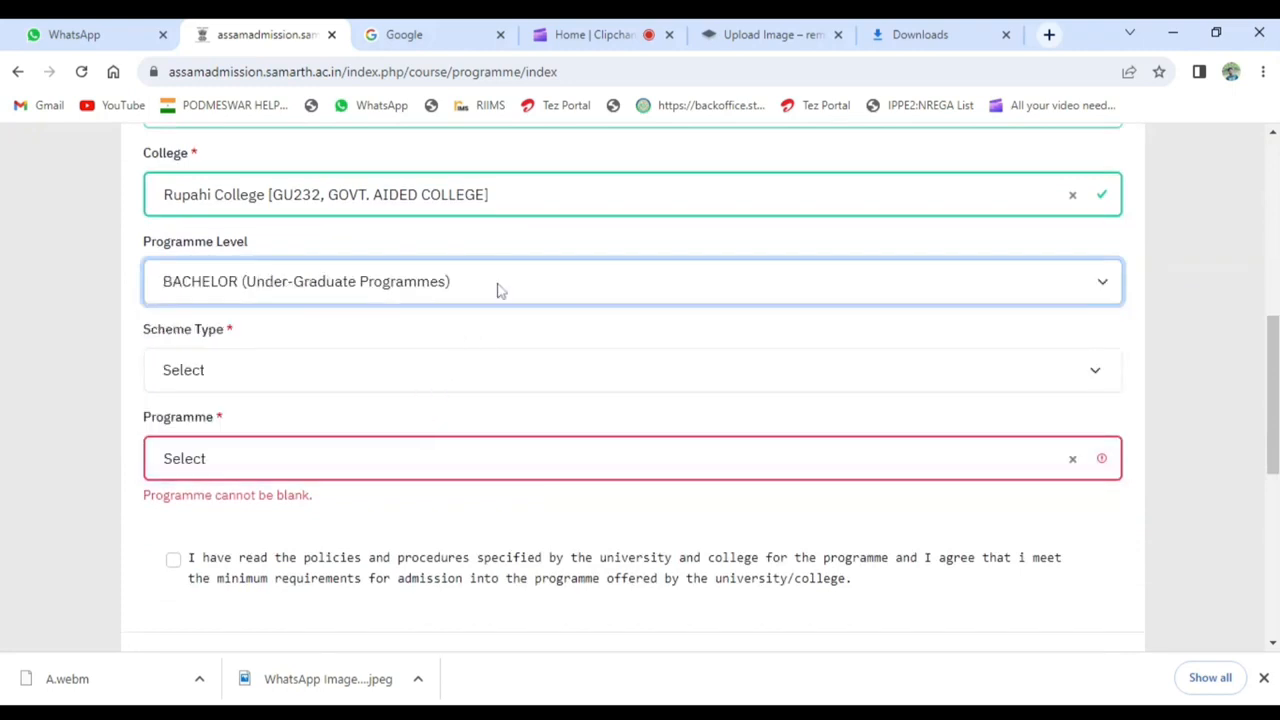
pyautogui.click(418, 372)
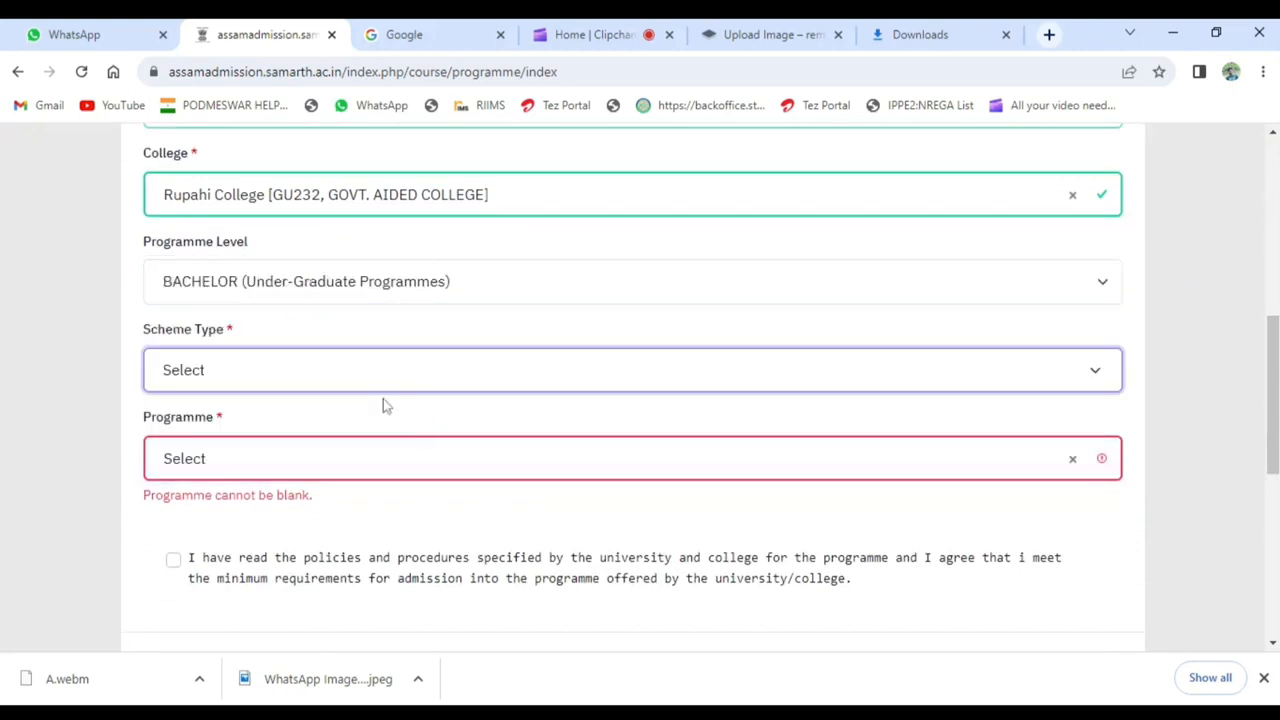
pyautogui.click(383, 399)
pyautogui.click(321, 457)
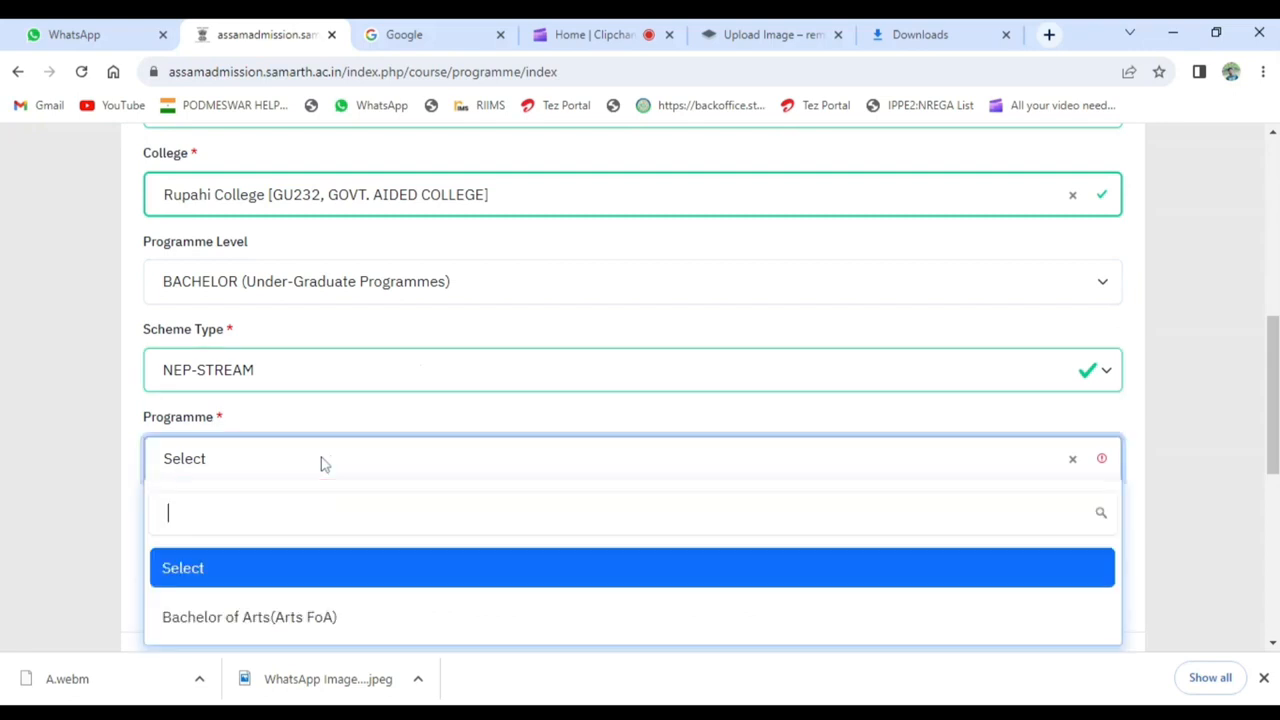
pyautogui.click(284, 617)
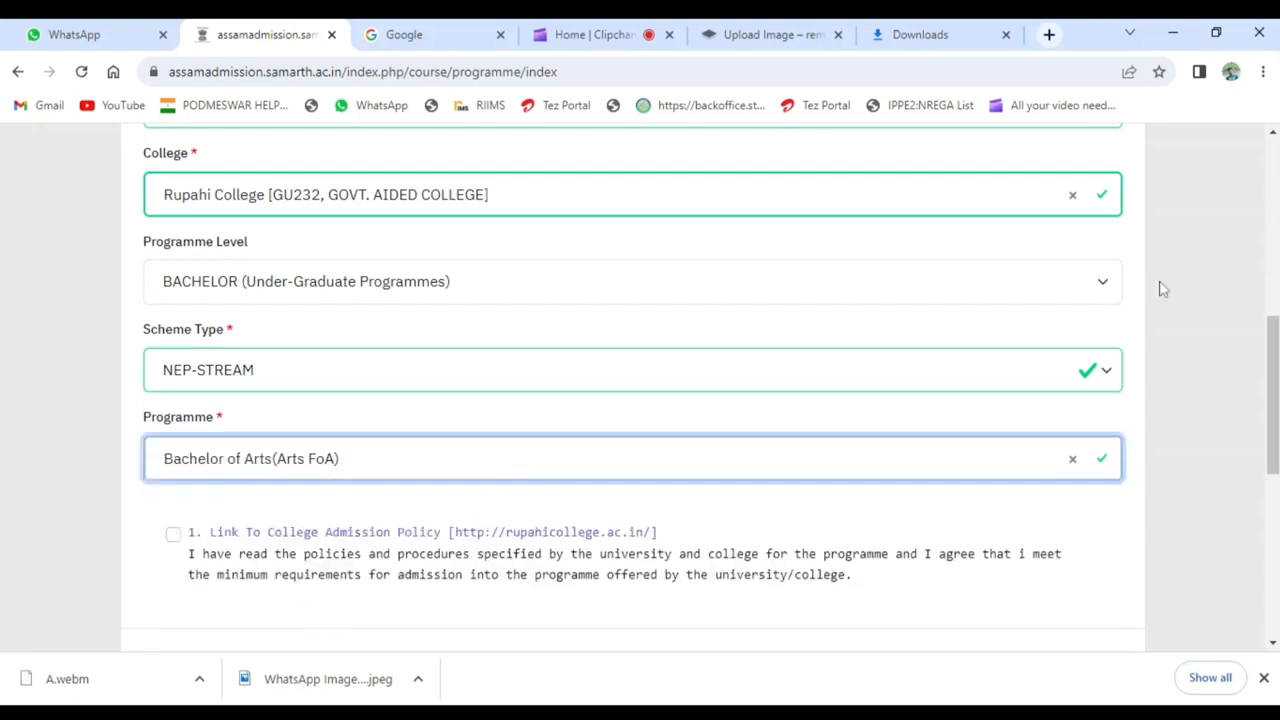
# - Agree to the college admission policy statement and proceed to the course preferences
pyautogui.scroll(-2, 1103, 367)
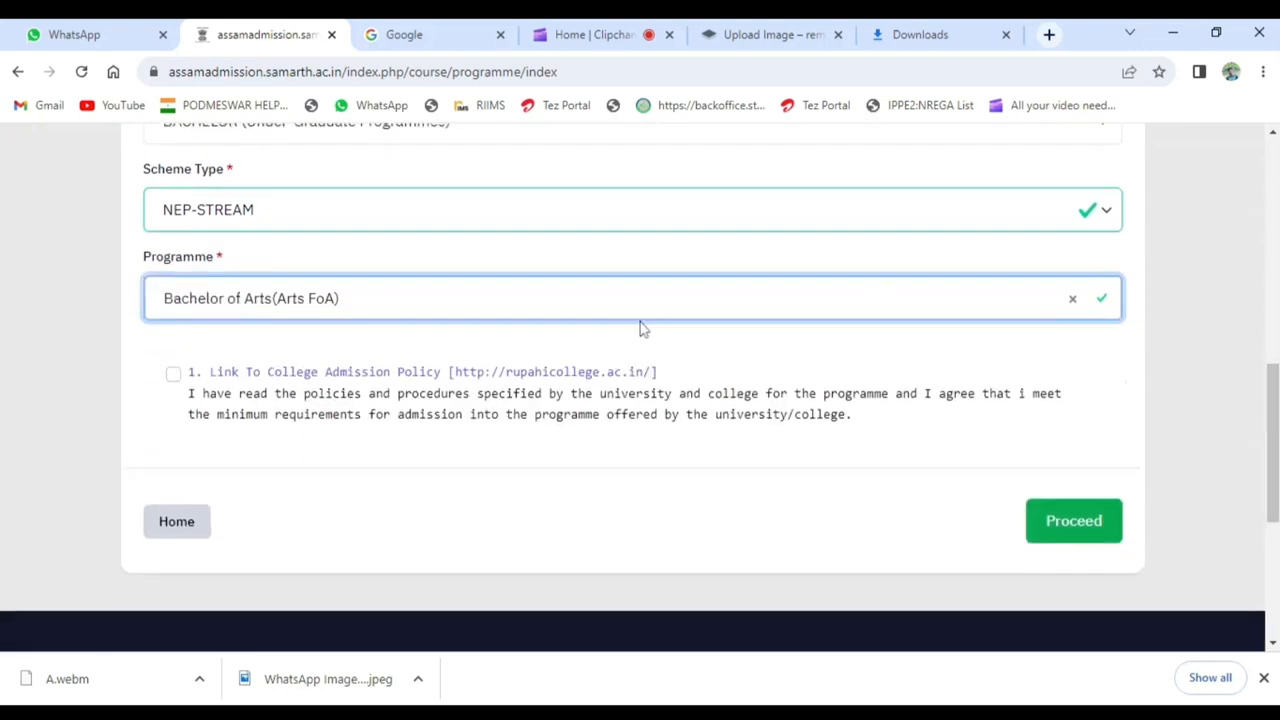
pyautogui.click(220, 410)
pyautogui.click(1068, 524)
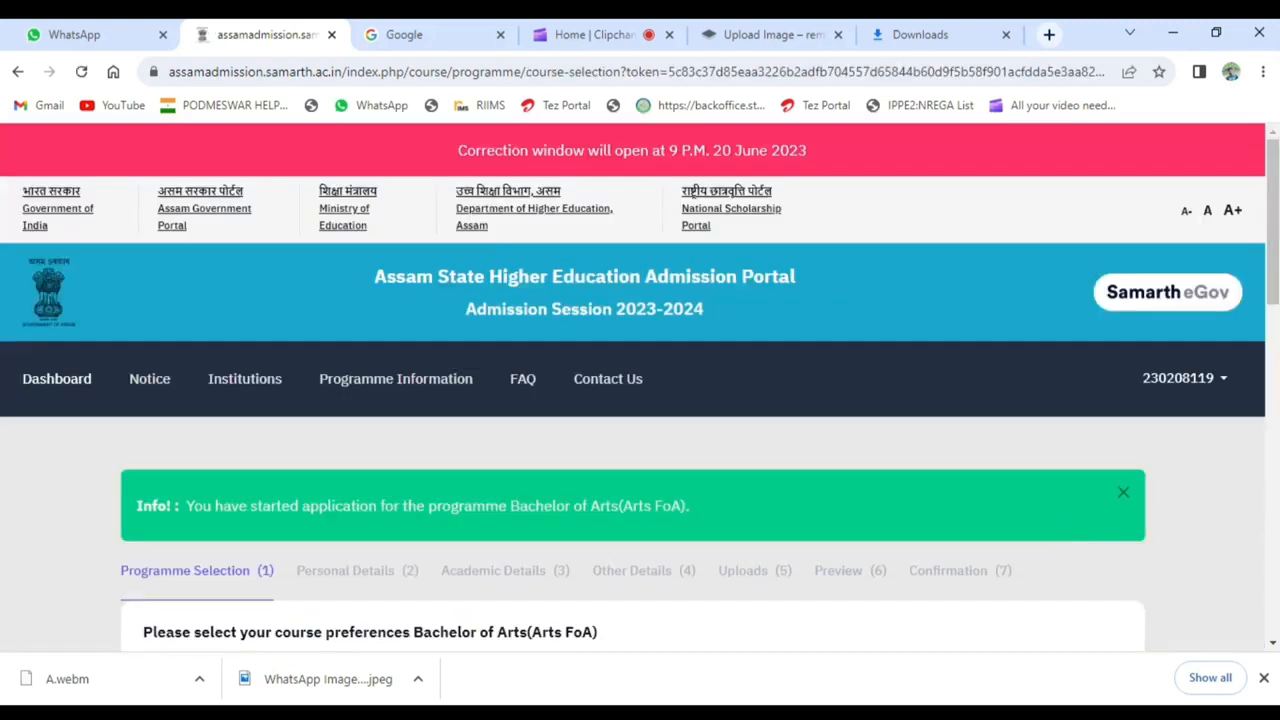
# - Select the 1 Major 2 Minor admission scheme and set Subject I to Political Science from the Arts - Social Sciences group
pyautogui.moveTo(1273, 200); pyautogui.dragTo(1266, 328)
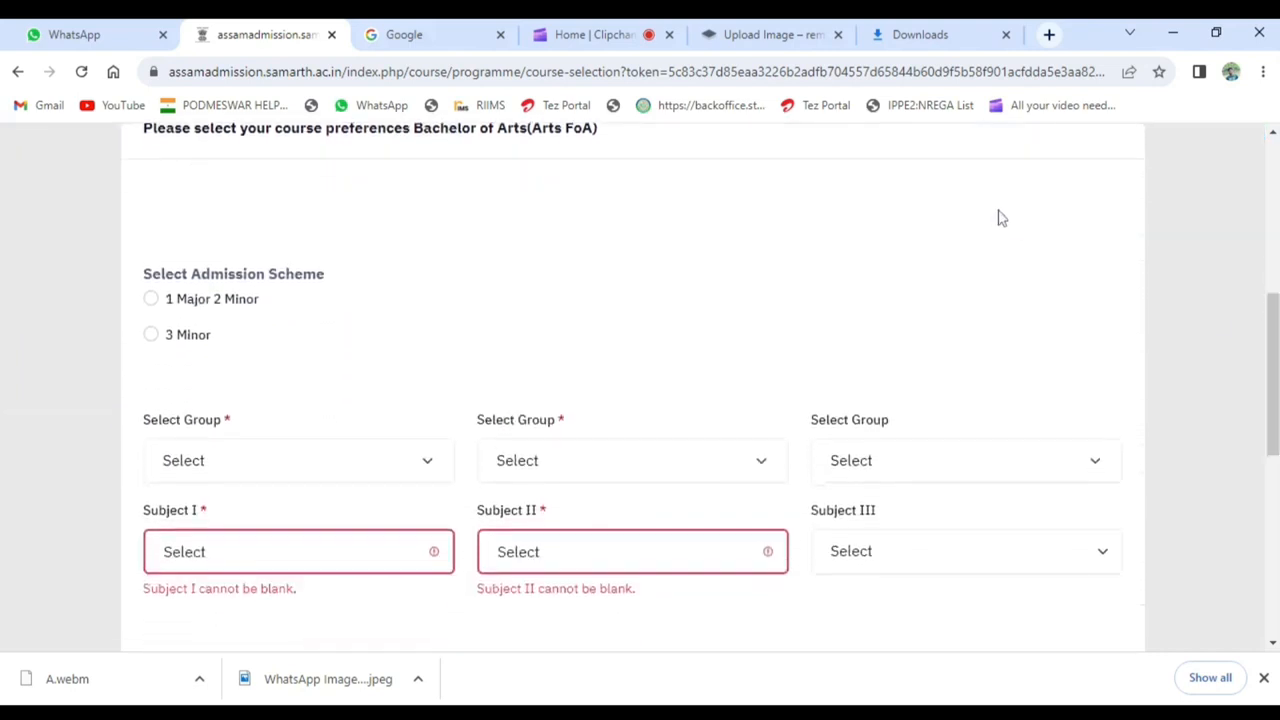
pyautogui.click(152, 302)
pyautogui.click(227, 459)
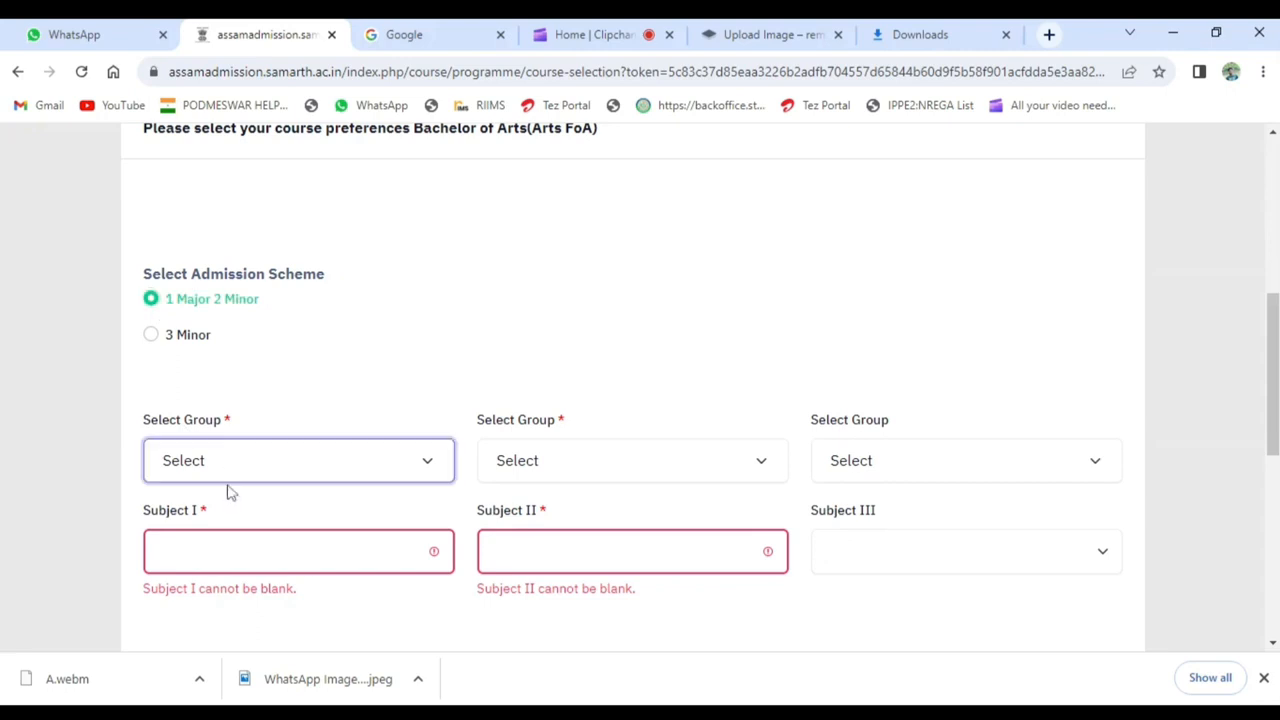
pyautogui.click(227, 492)
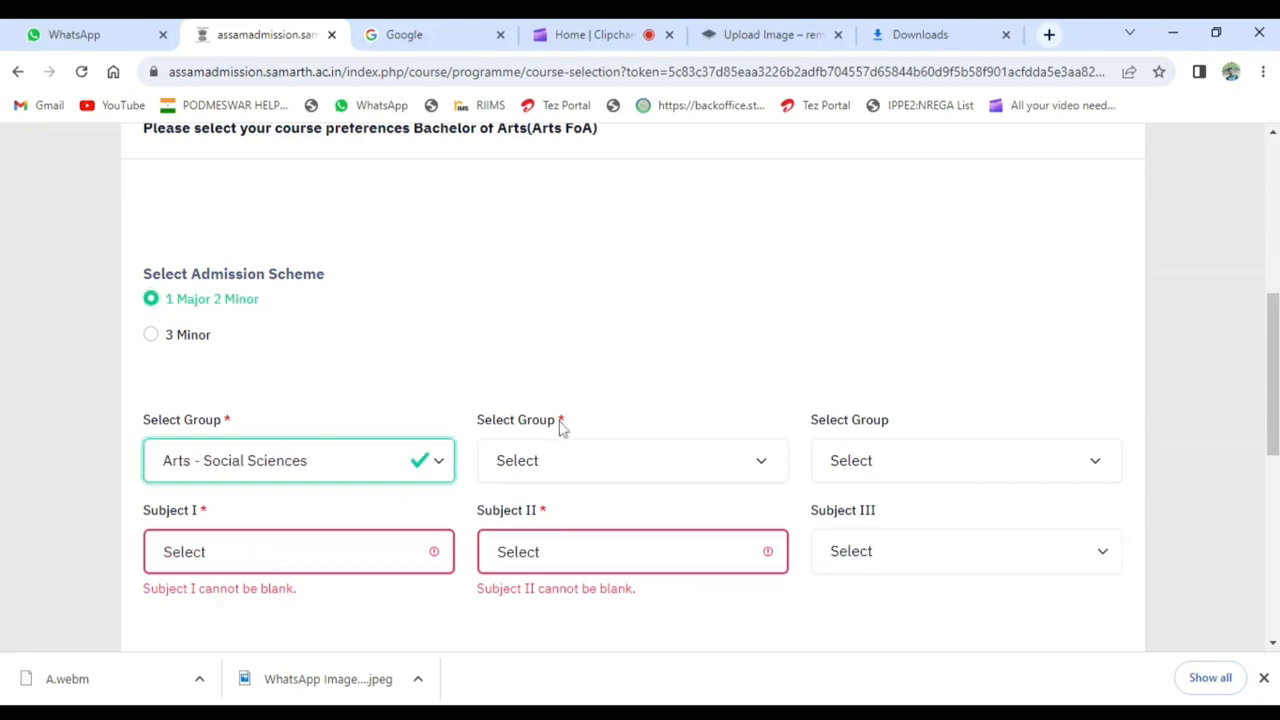
pyautogui.click(298, 551)
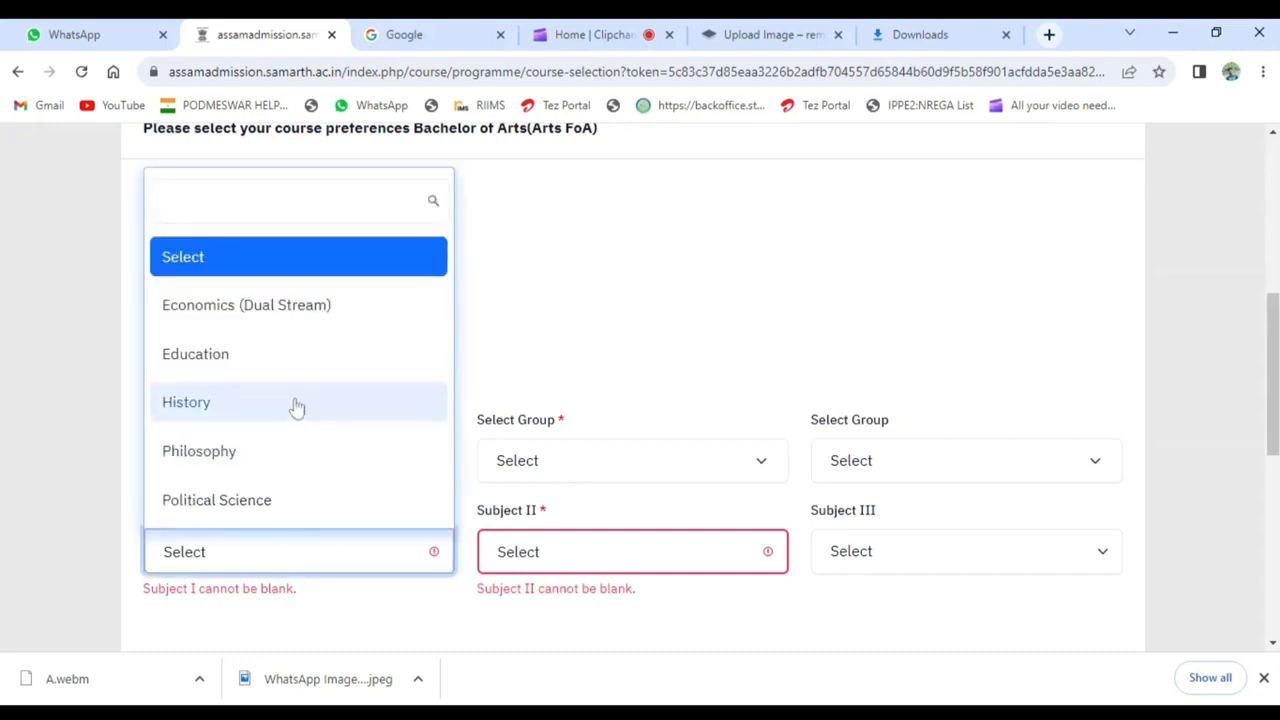
pyautogui.click(268, 511)
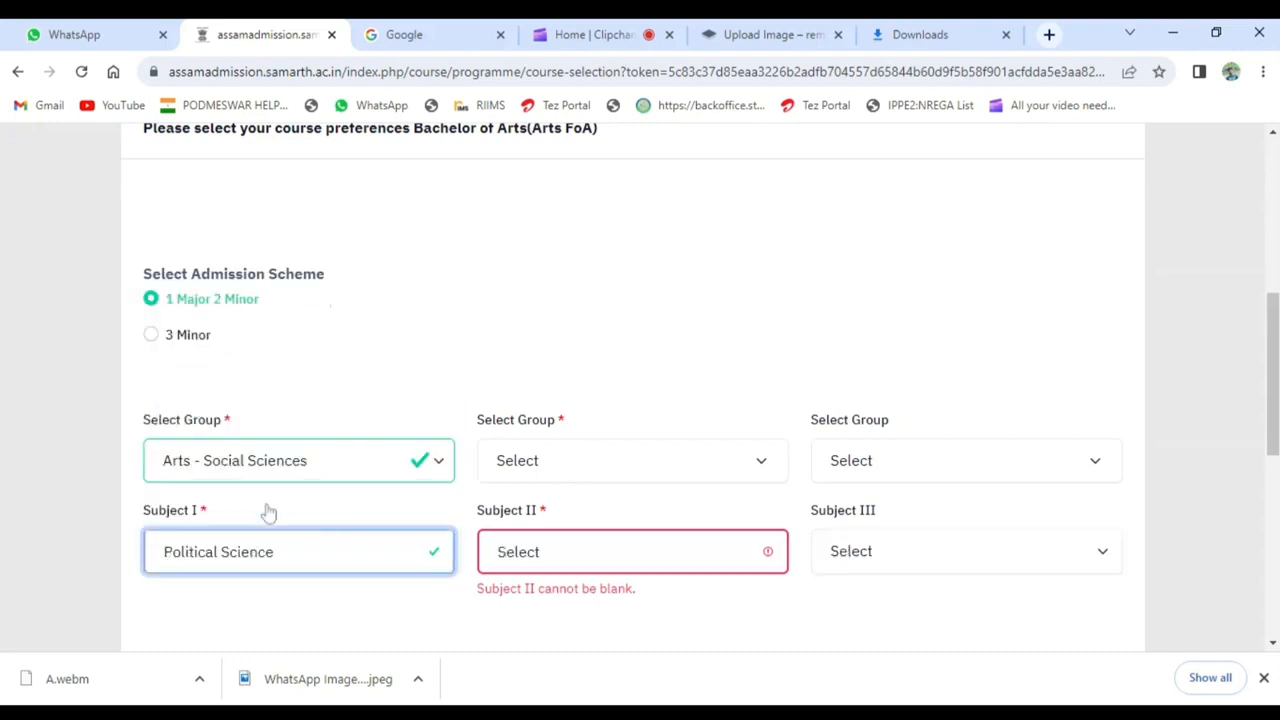
# - Set Subject II to Assamese from the Arts - MIL group
pyautogui.click(648, 478)
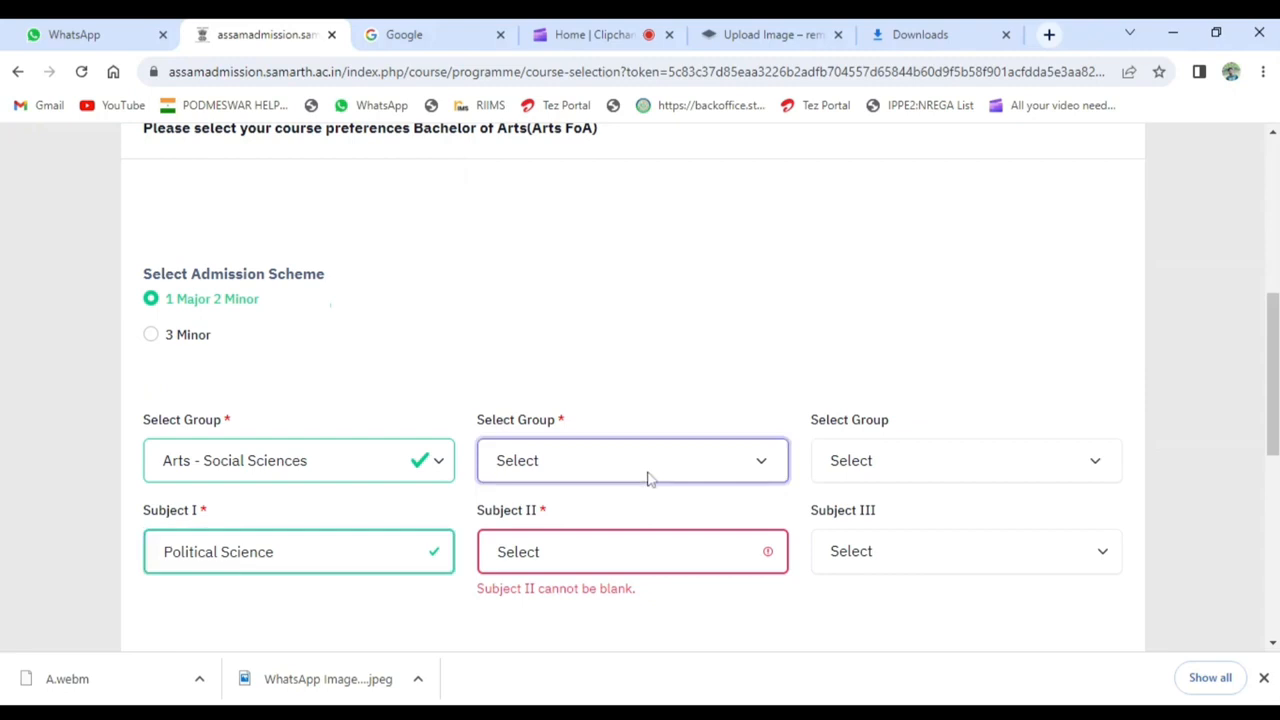
pyautogui.press('Down')
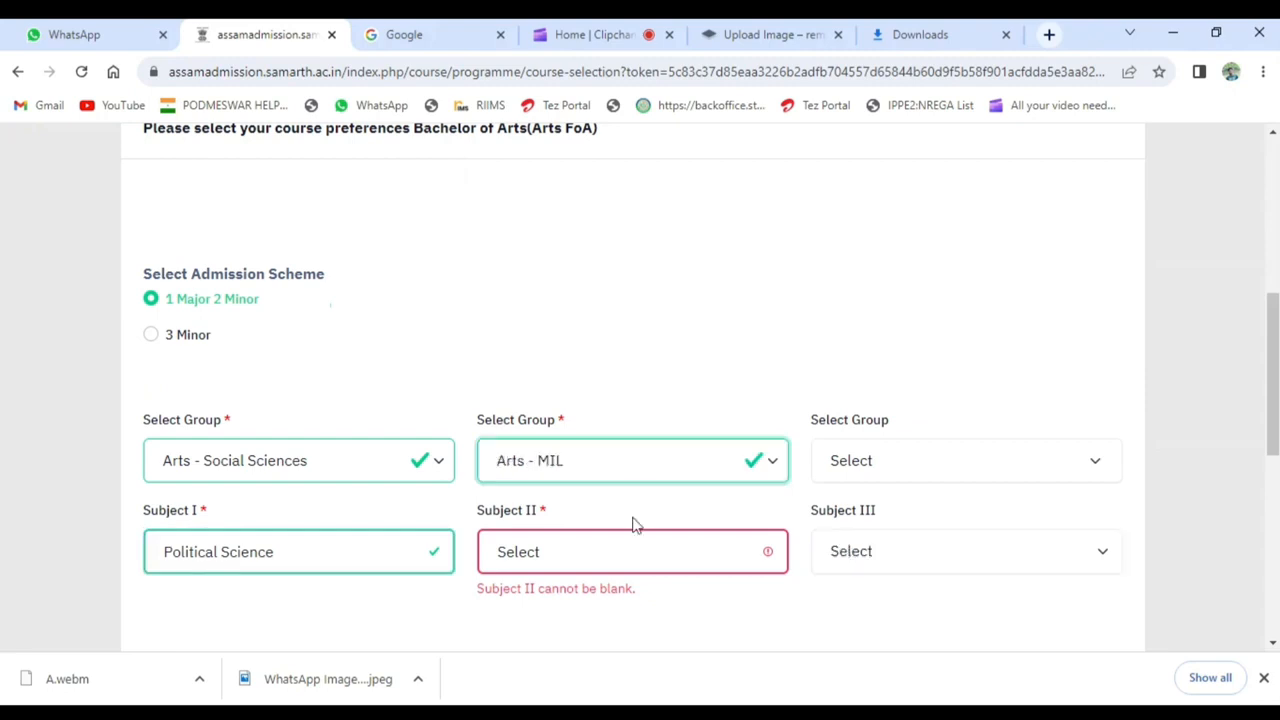
pyautogui.click(621, 558)
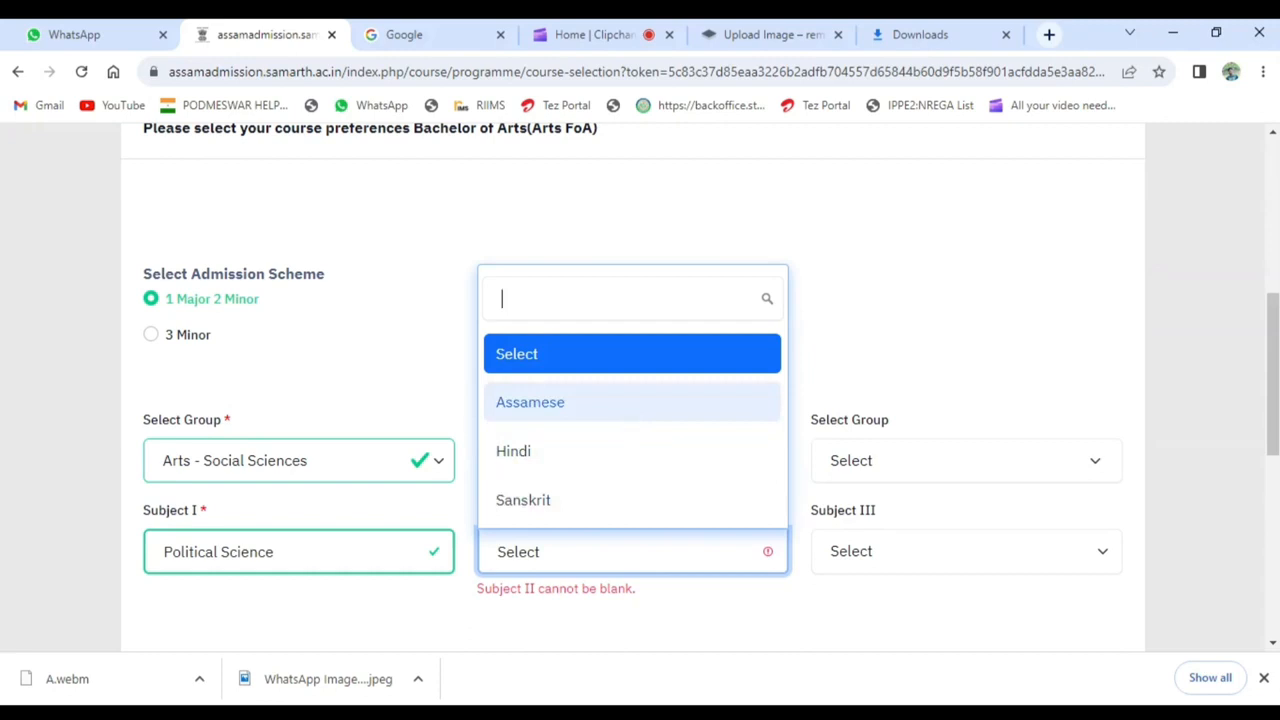
pyautogui.click(620, 412)
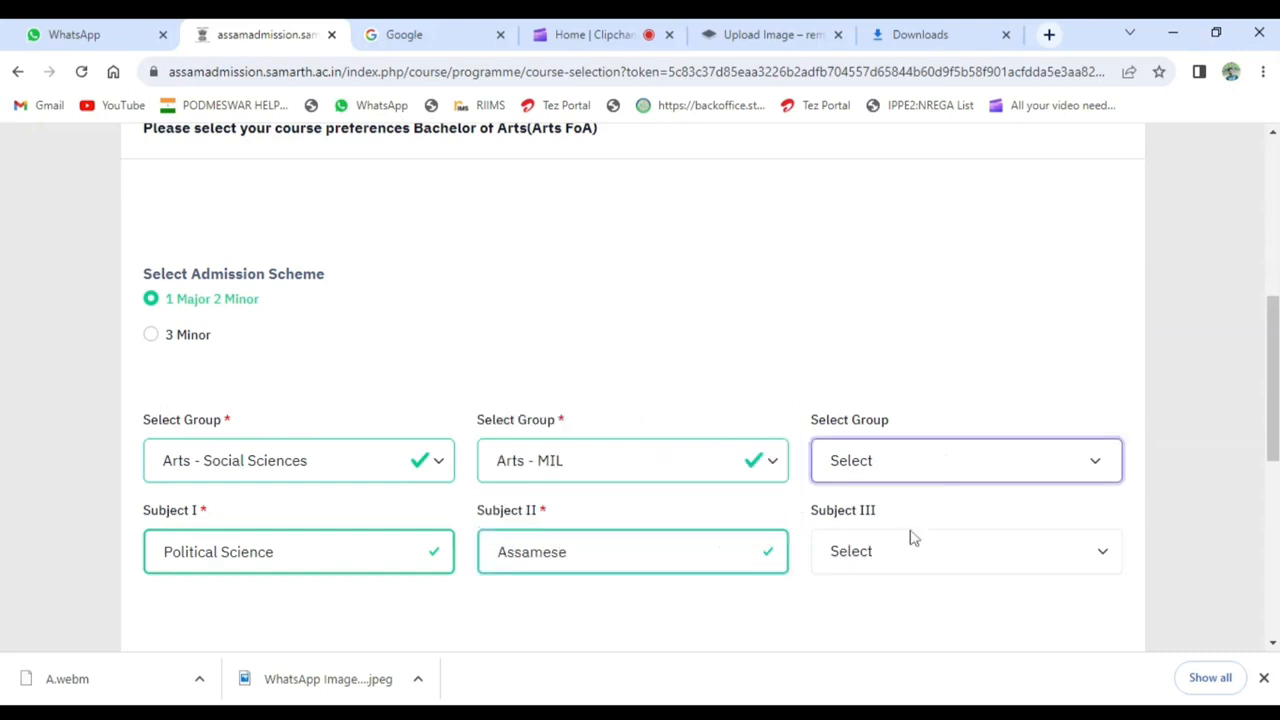
# - Set Subject III to English from the Arts - Other Language group and save the course preferences
pyautogui.click(924, 560)
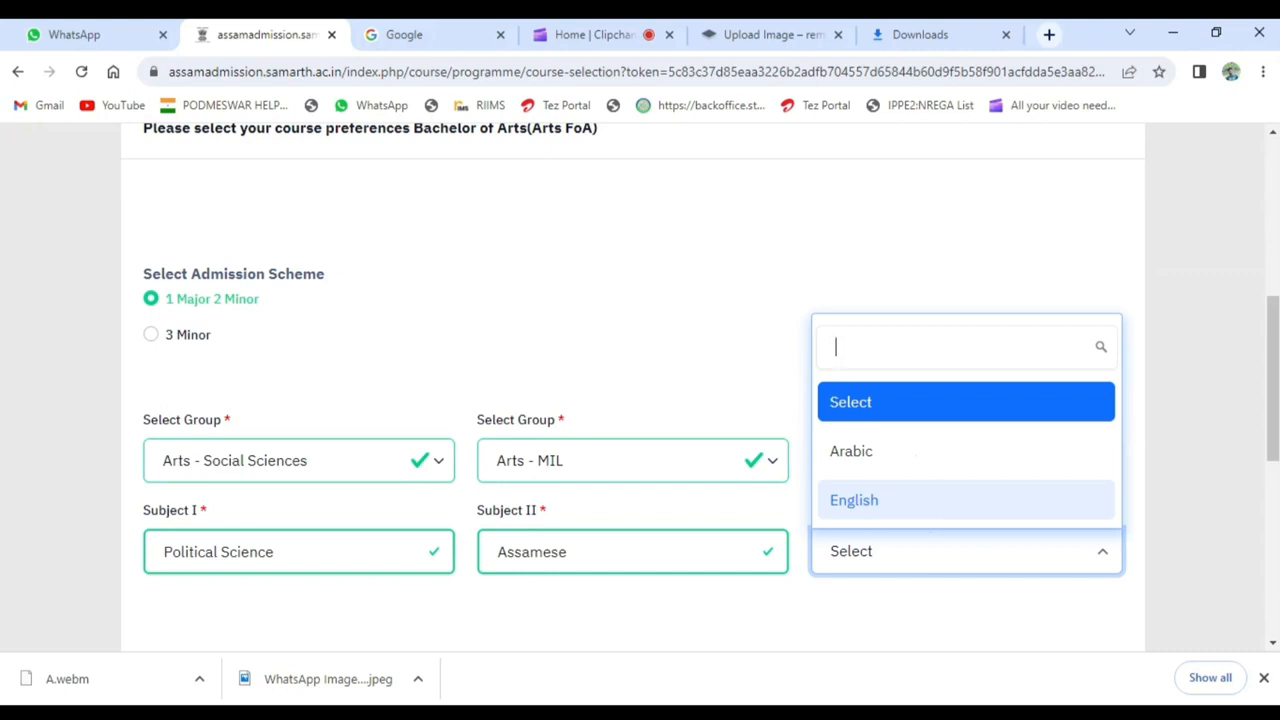
pyautogui.click(889, 505)
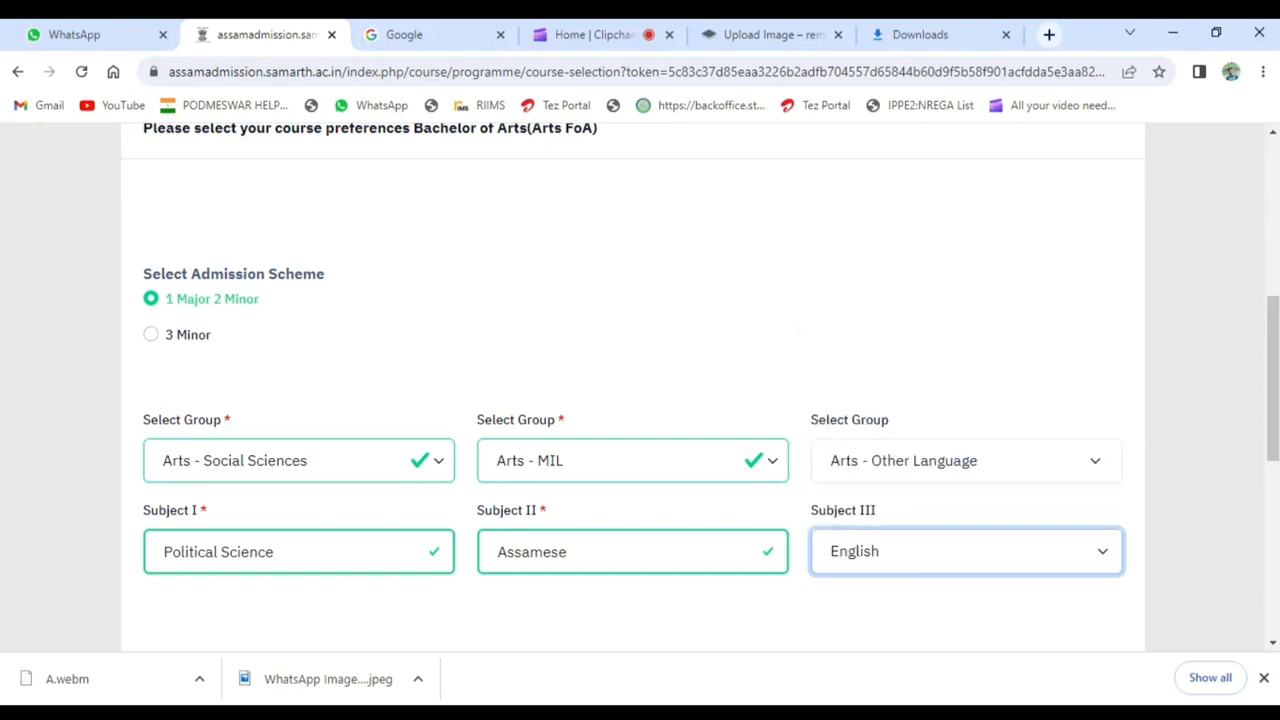
pyautogui.scroll(-2, 640, 400)
pyautogui.click(1072, 474)
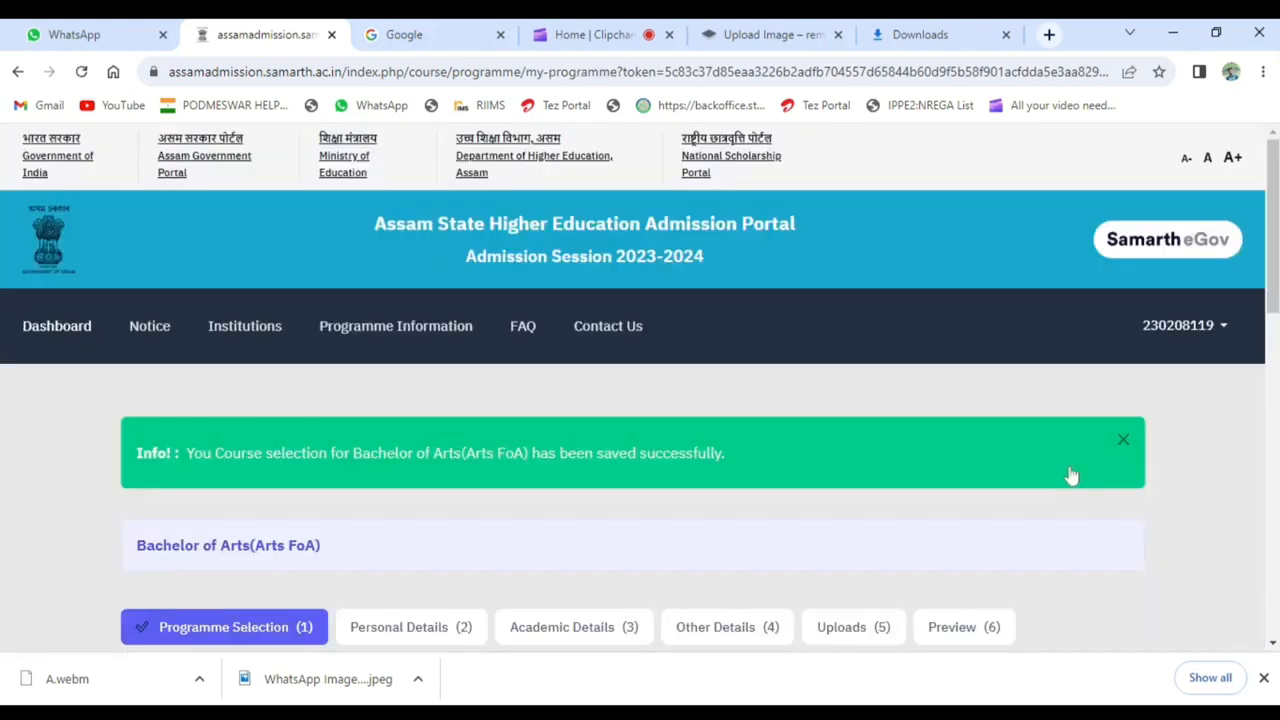
# - Go through the programme selection and personal details reviews and continue to the academic details
pyautogui.scroll(-3, 640, 400)
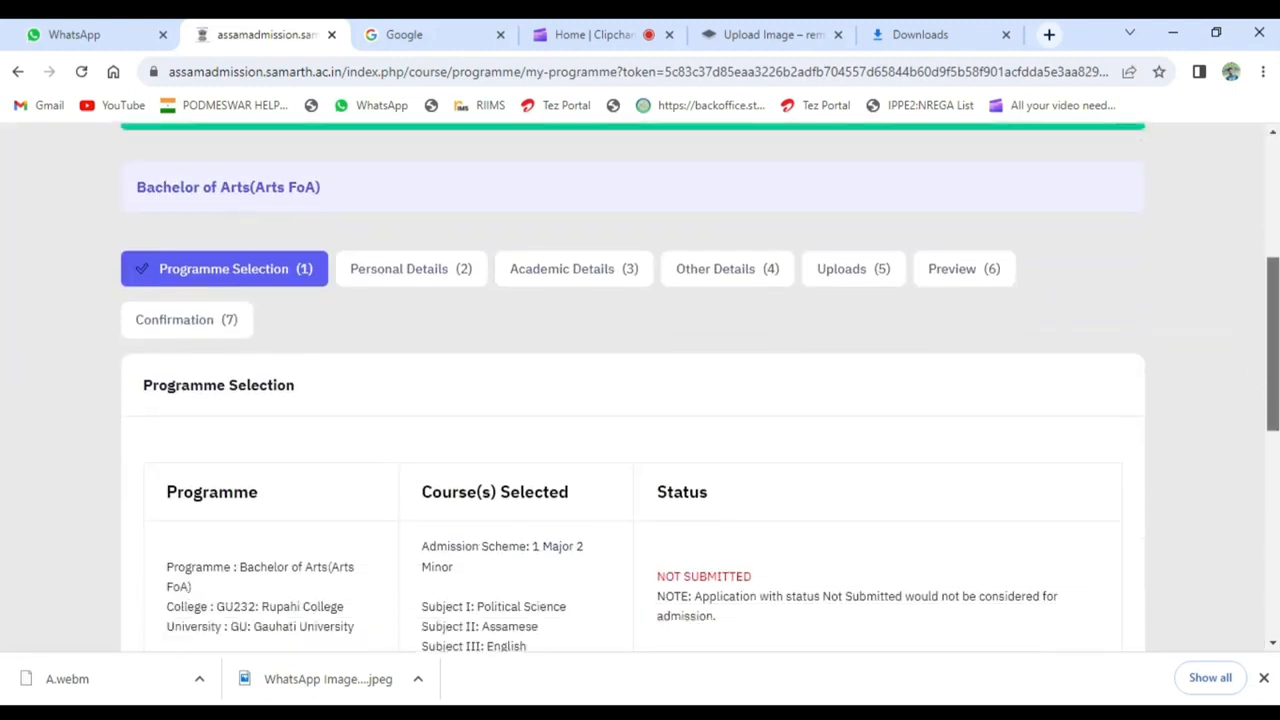
pyautogui.scroll(-3, 966, 503)
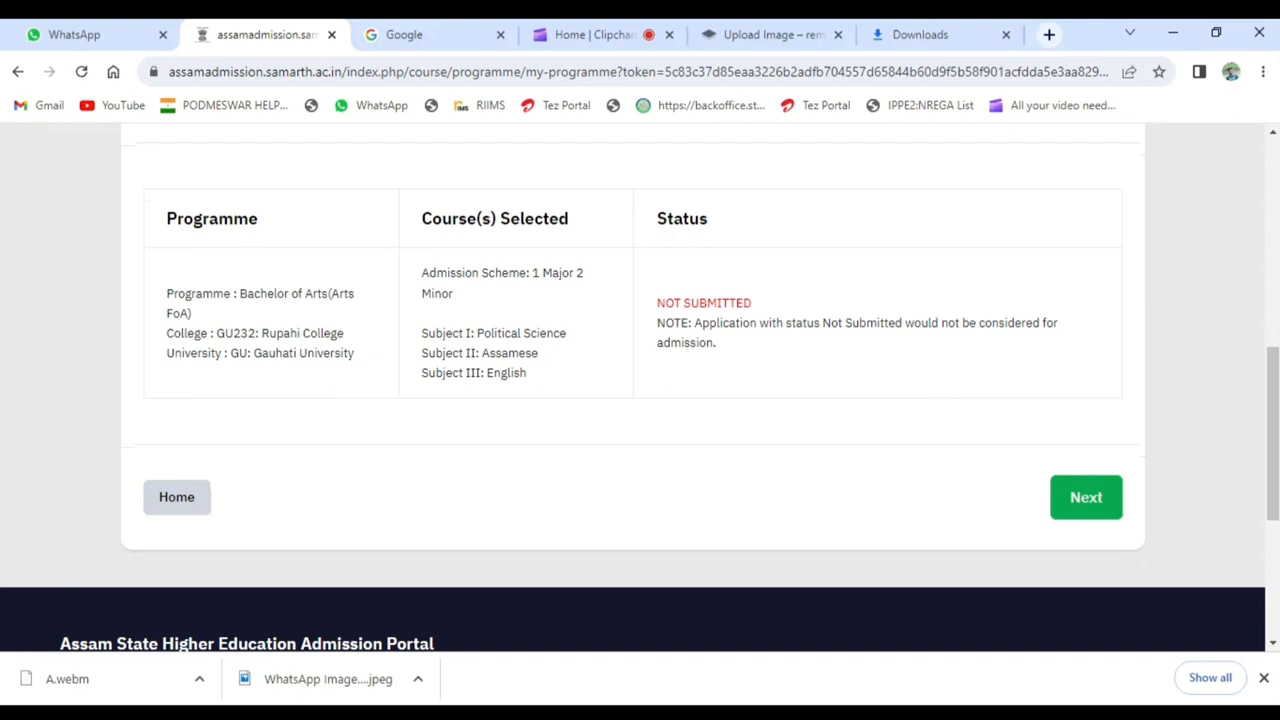
pyautogui.click(1086, 497)
pyautogui.moveTo(1273, 190); pyautogui.dragTo(1271, 520)
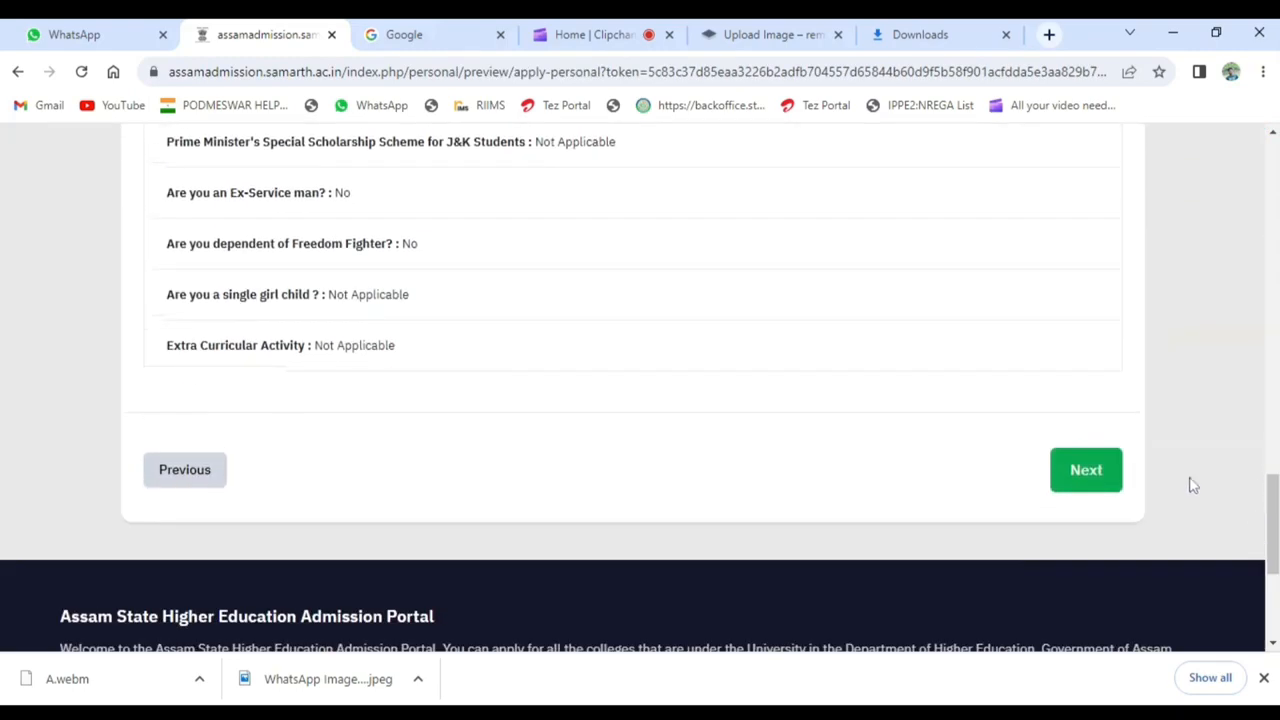
pyautogui.click(1099, 478)
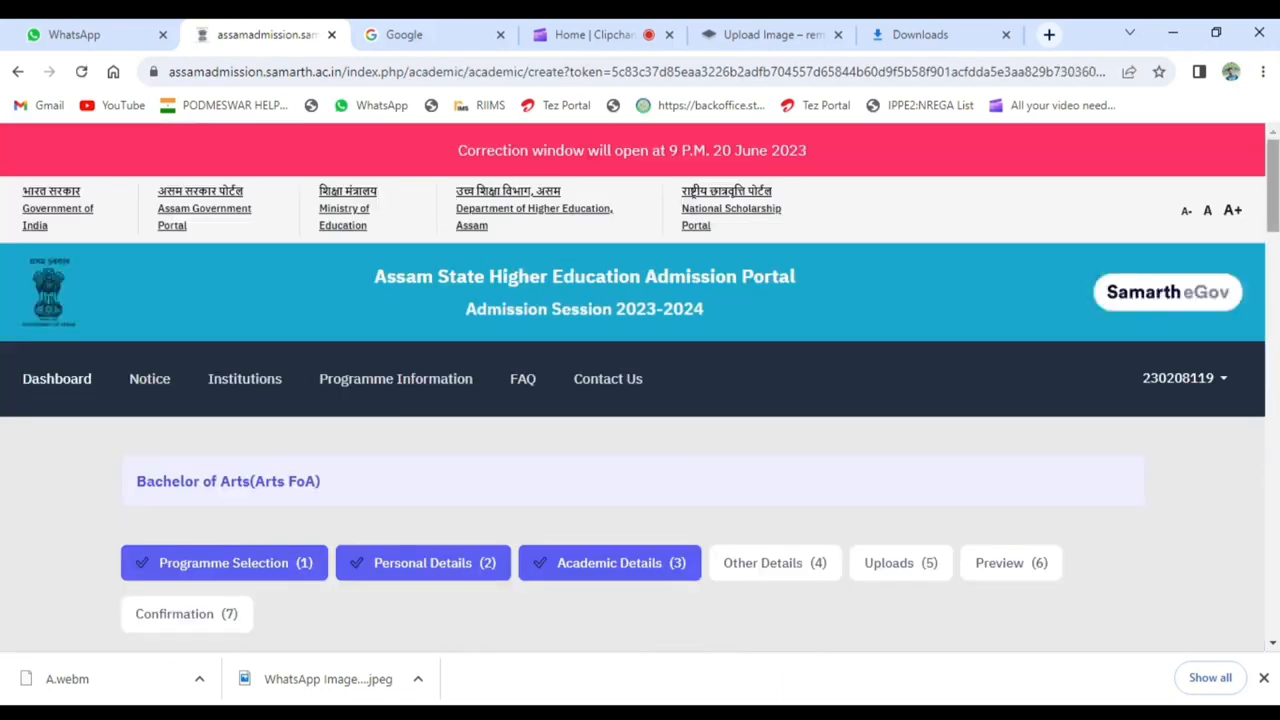
# - Set the Class X year of passing to 2021, the percentage to 42.1666 and the division to Third Division
pyautogui.moveTo(1272, 166); pyautogui.dragTo(1272, 265)
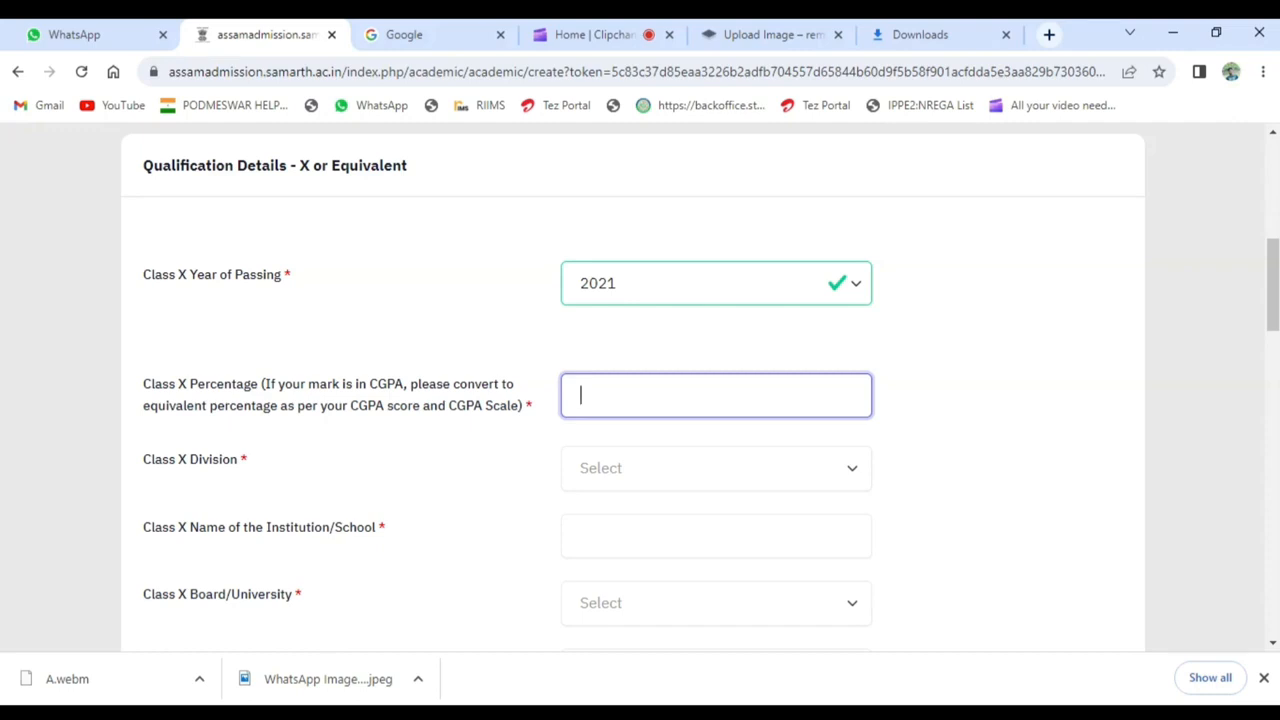
pyautogui.write('42.1666')
pyautogui.click(669, 484)
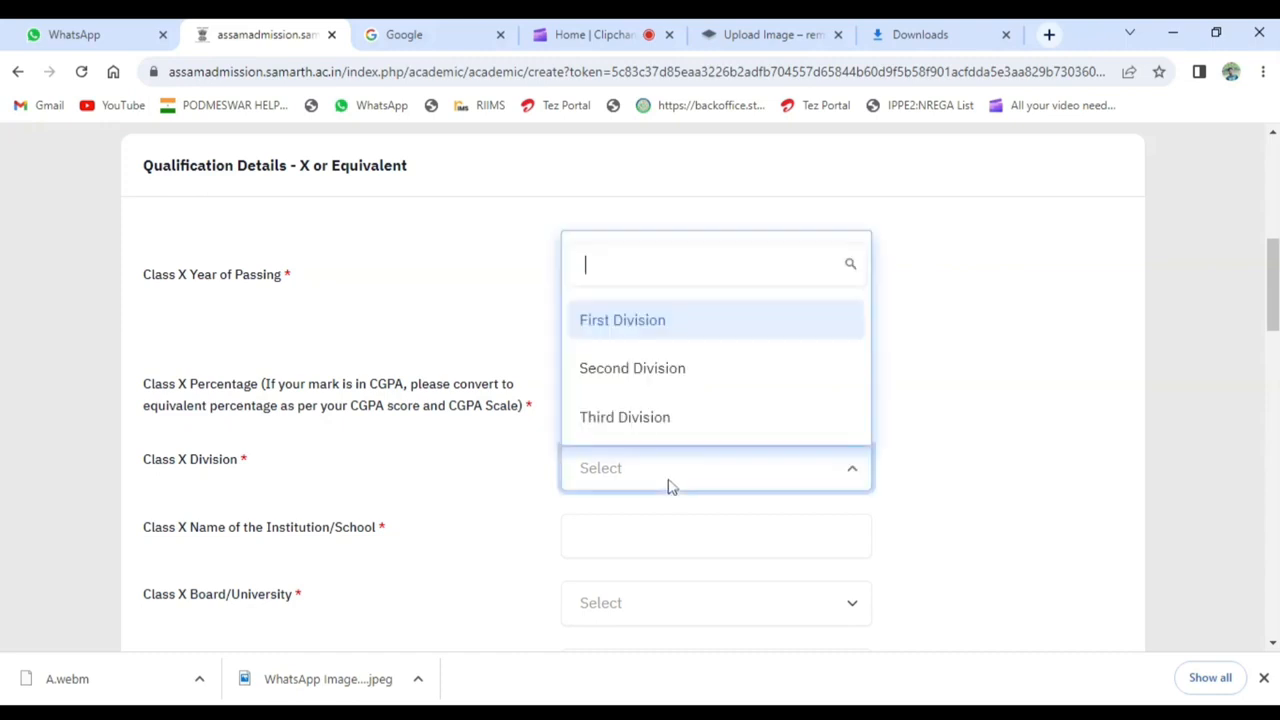
pyautogui.click(672, 428)
# - Enter JOY NARAYAN HS SCHOOL as the Class X institution and choose SECONDARY EDUCATION BOARD of ASSAM (SEBA) as its board
pyautogui.moveTo(1274, 300); pyautogui.dragTo(1275, 335)
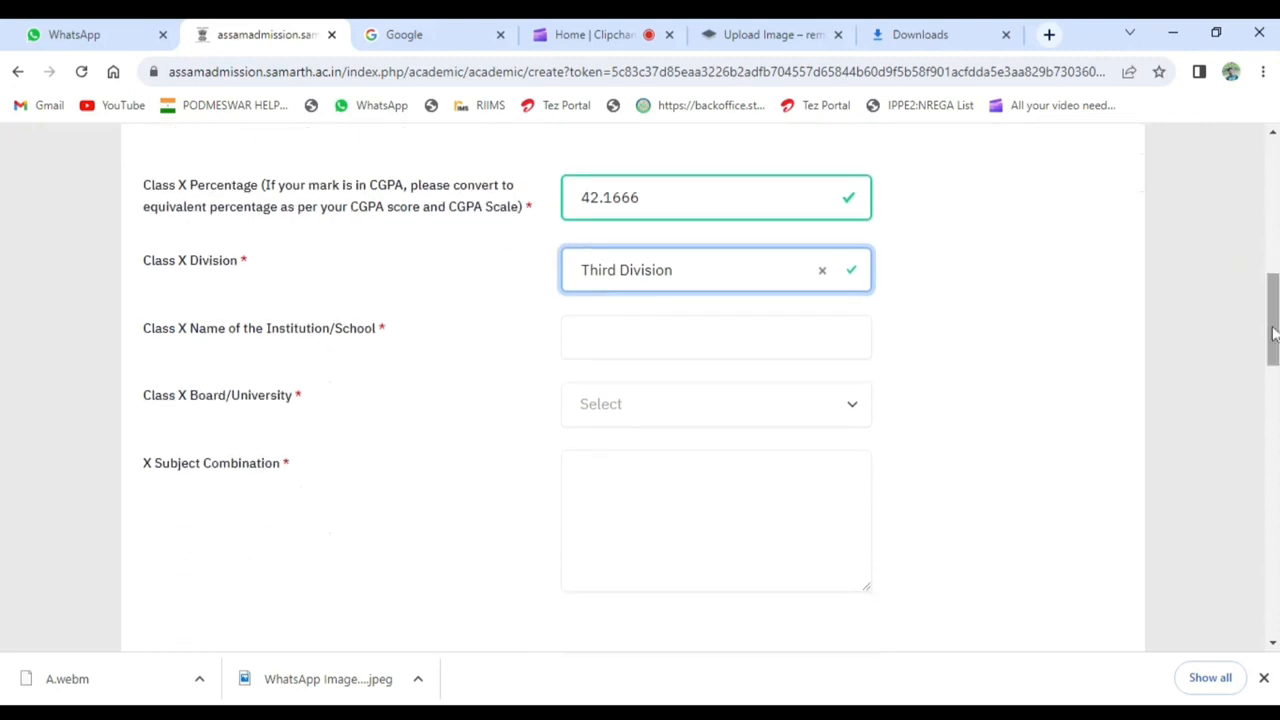
pyautogui.click(716, 337)
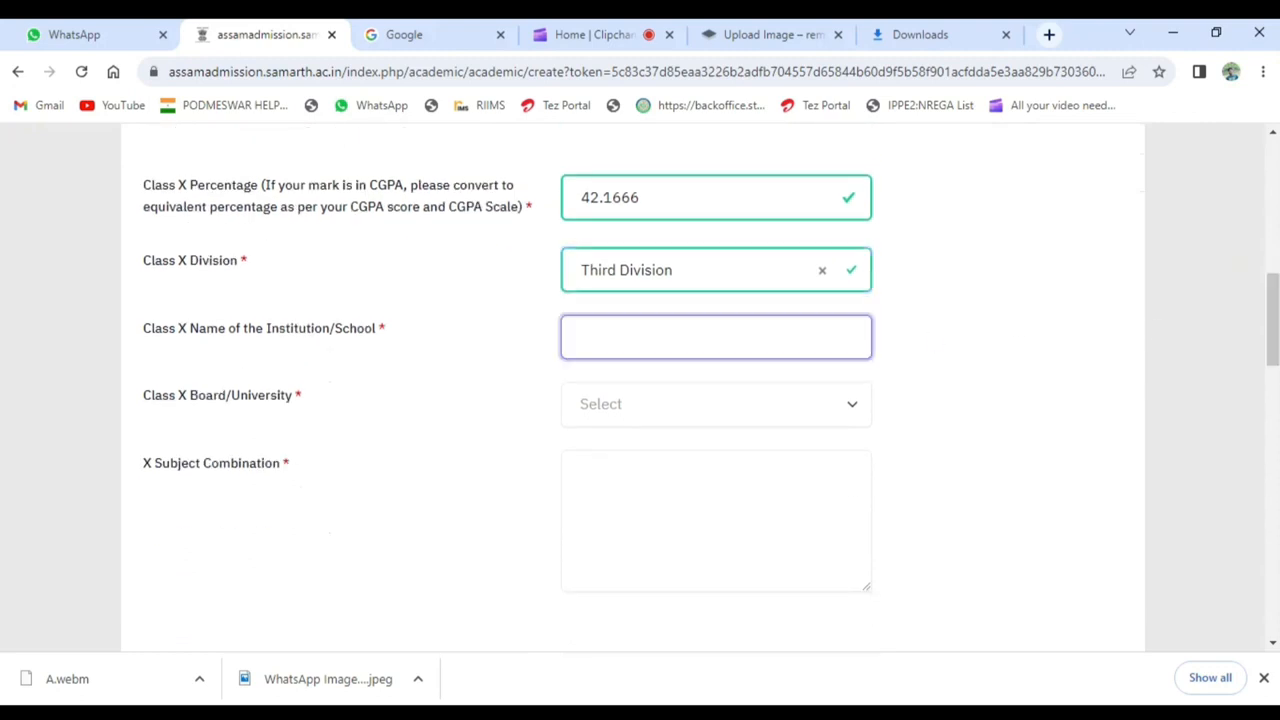
pyautogui.write('JOY NARAYAN HS ')
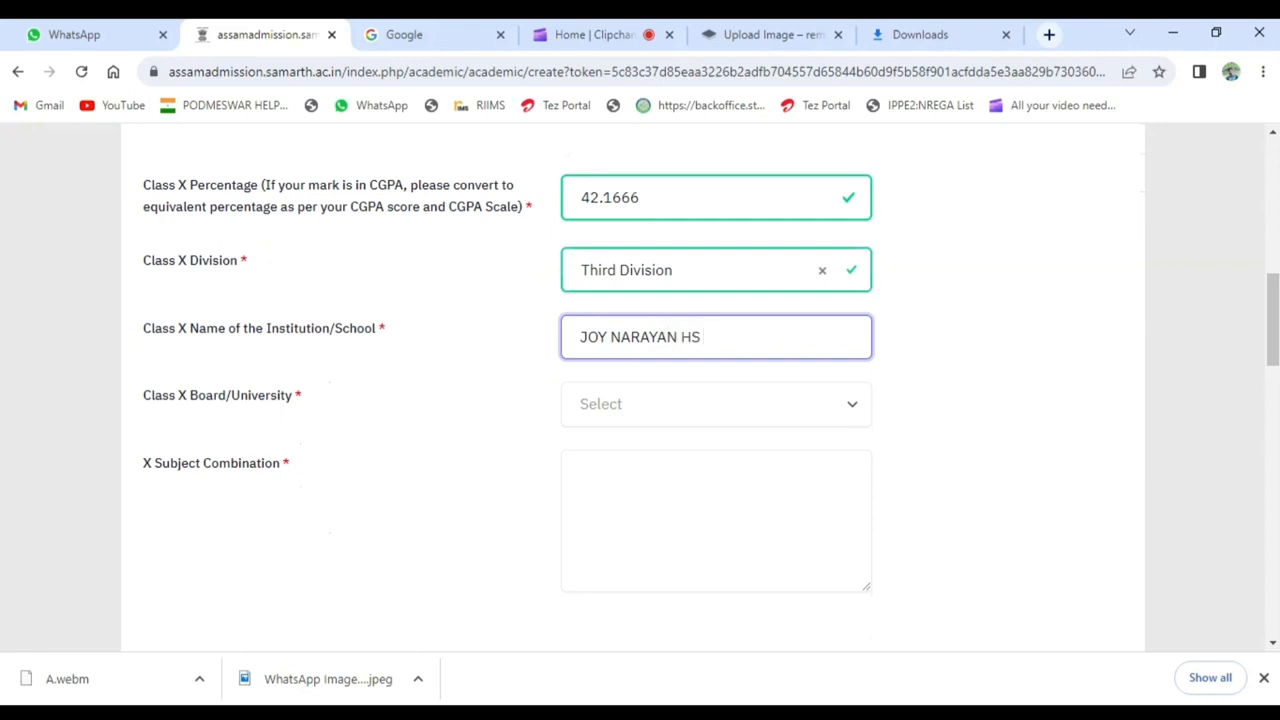
pyautogui.write('SCHOOL')
pyautogui.click(757, 424)
pyautogui.write('SEBA')
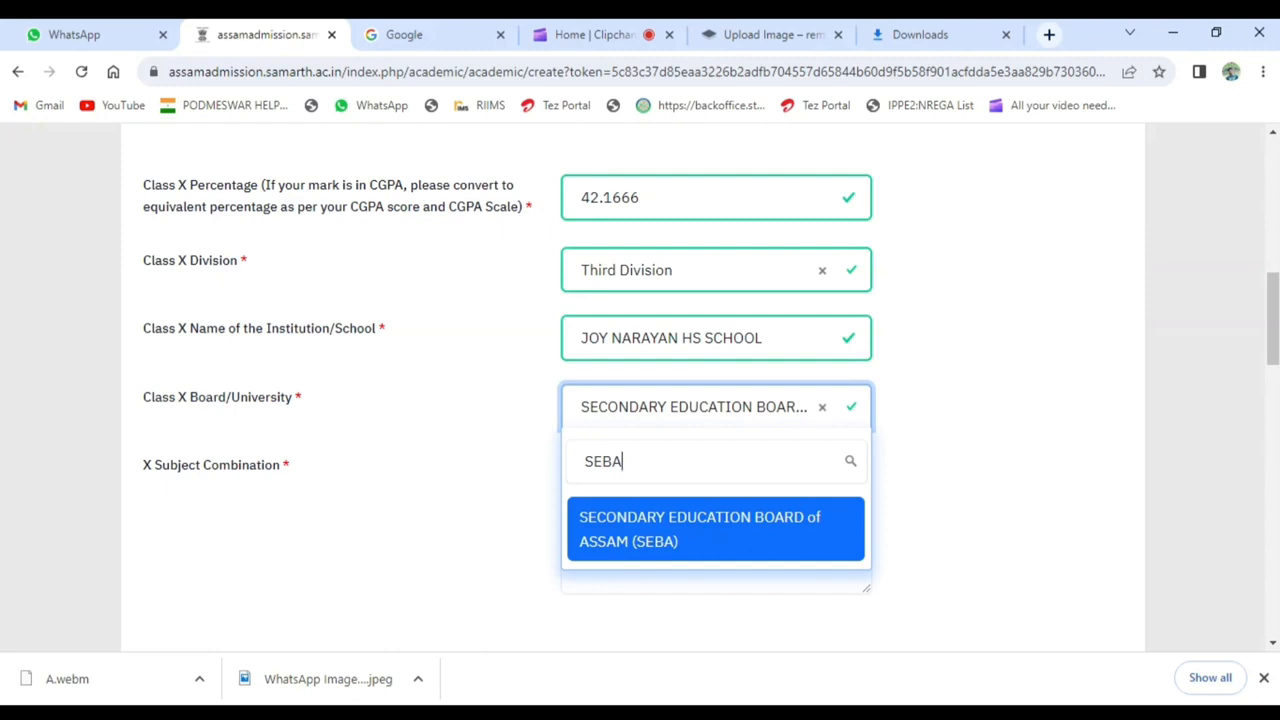
pyautogui.click(745, 532)
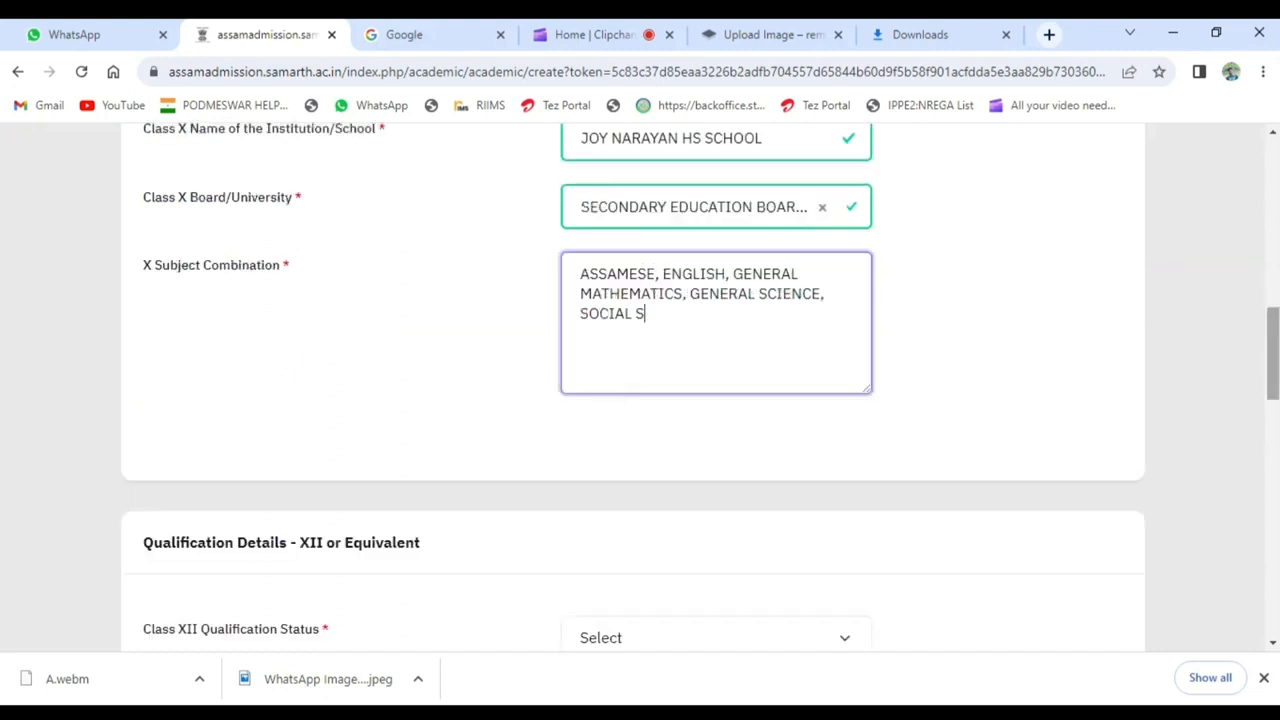
# - Enter the Class X subject combination: ASSAMESE, ENGLISH, GENERAL MATHEMATICS, GENERAL SCIENCE, SOCIAL SCIENCE, HINDI
pyautogui.write('CIENCE, SOCIAL SCIENC, HINDI')
pyautogui.press('Tab')
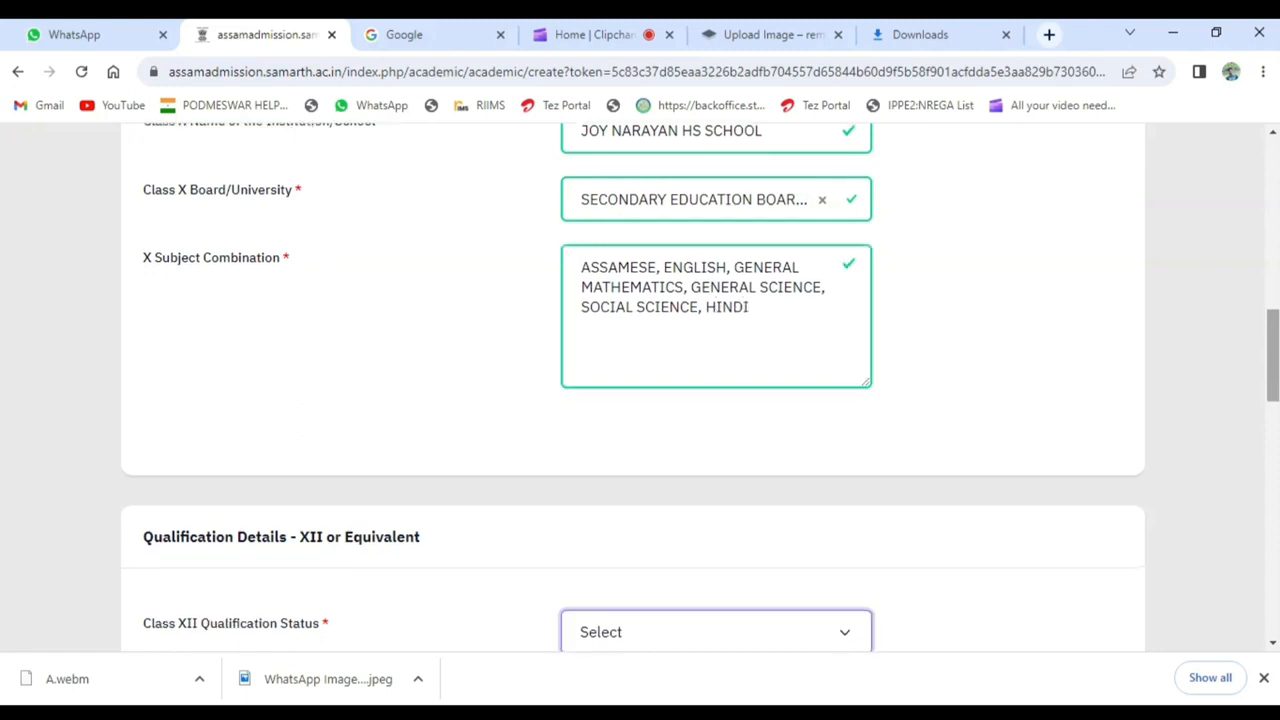
pyautogui.press('Tab')
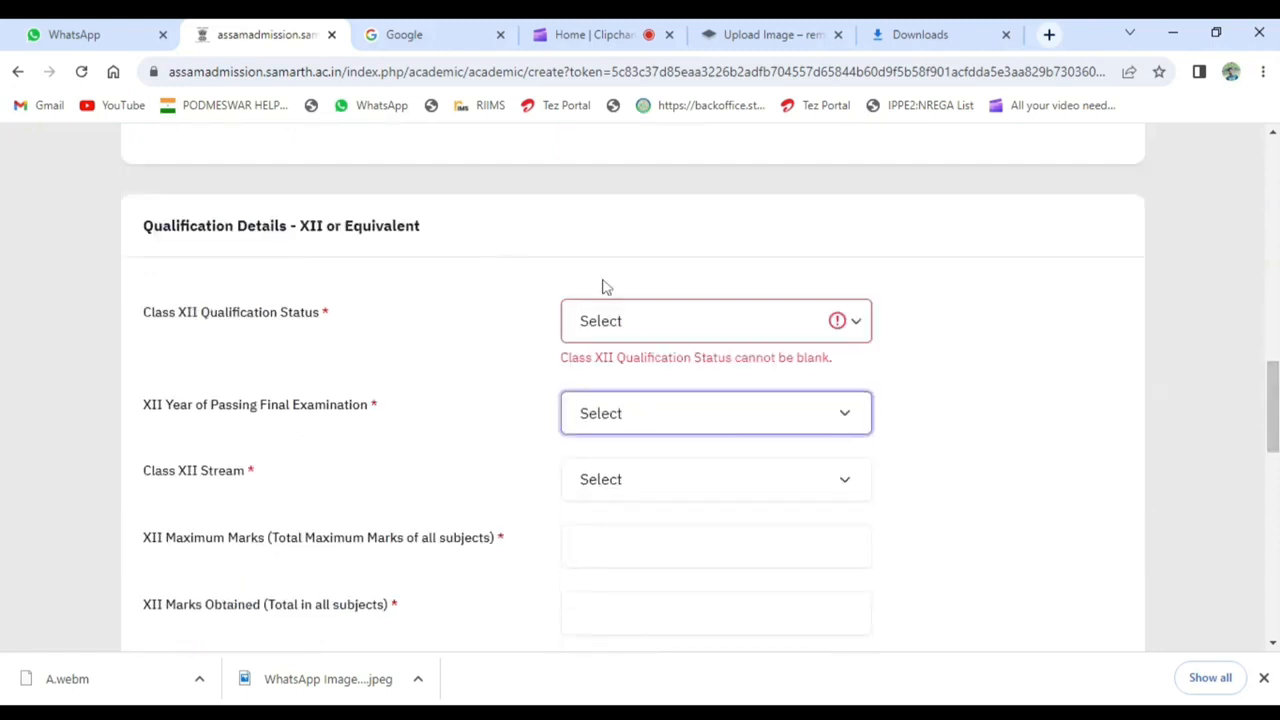
# - Set the Class XII qualification status to Passed, the year of passing to 2023 and the stream to Arts
pyautogui.click(677, 328)
pyautogui.click(666, 378)
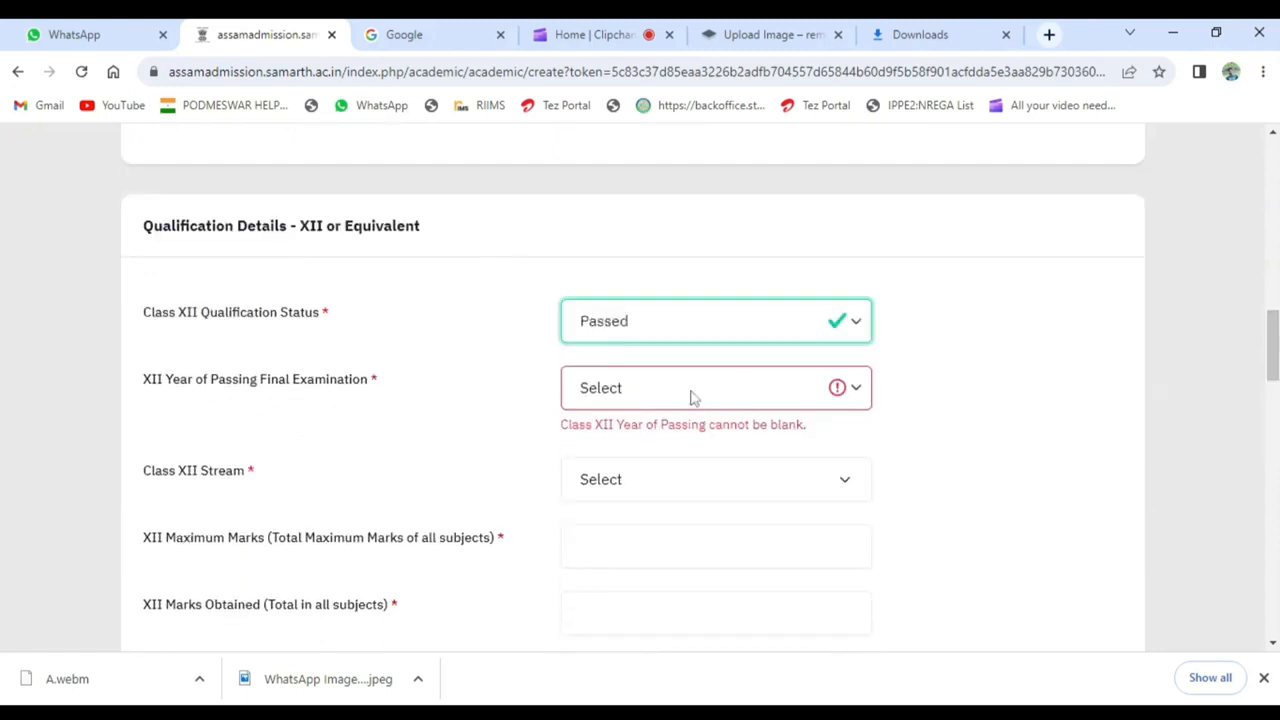
pyautogui.click(692, 397)
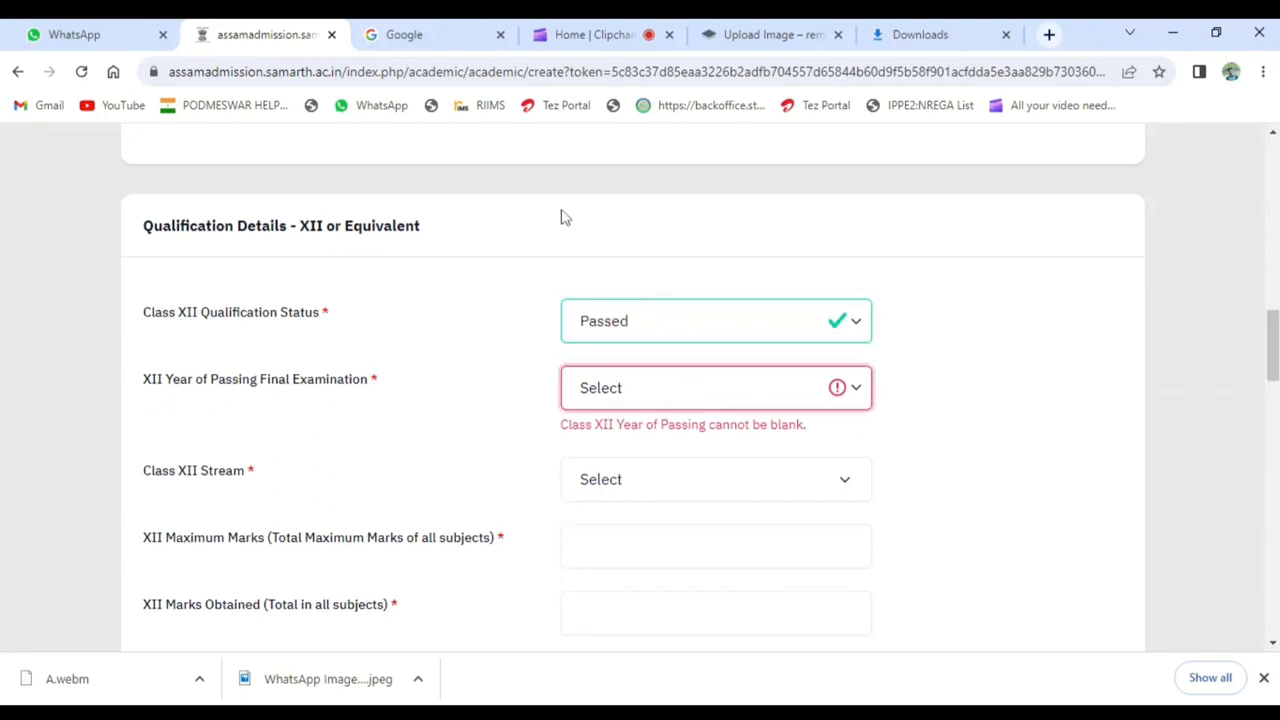
pyautogui.click(600, 388)
pyautogui.click(600, 388)
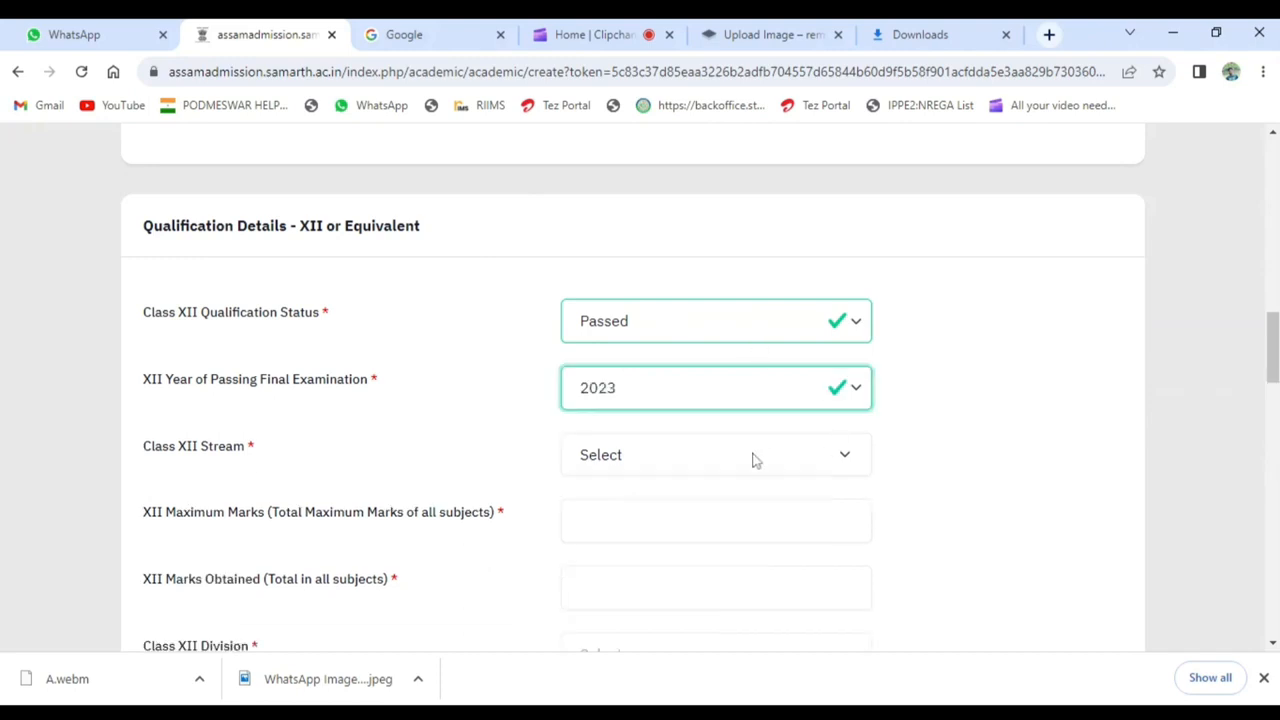
pyautogui.press('Tab')
pyautogui.click(726, 487)
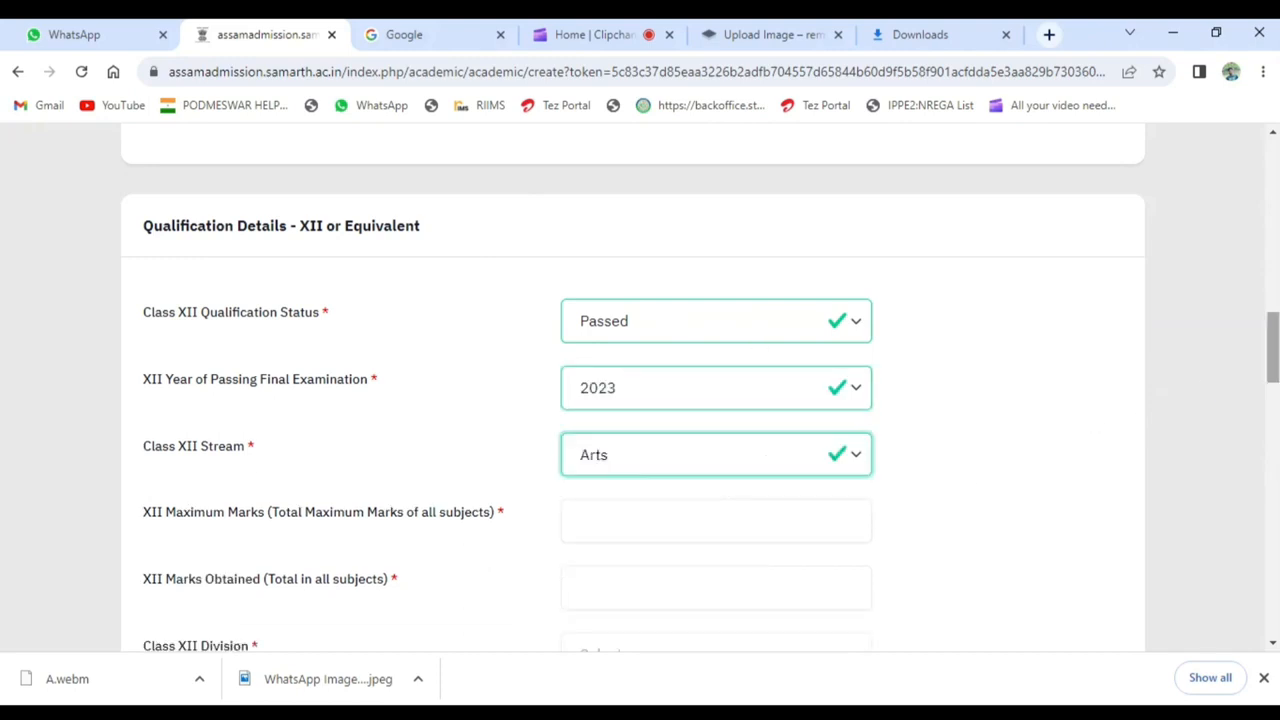
# - Enter 500 maximum marks and 251 marks obtained for Class XII, with Second Division as the division
pyautogui.moveTo(1272, 366); pyautogui.dragTo(1272, 407)
pyautogui.press('Tab')
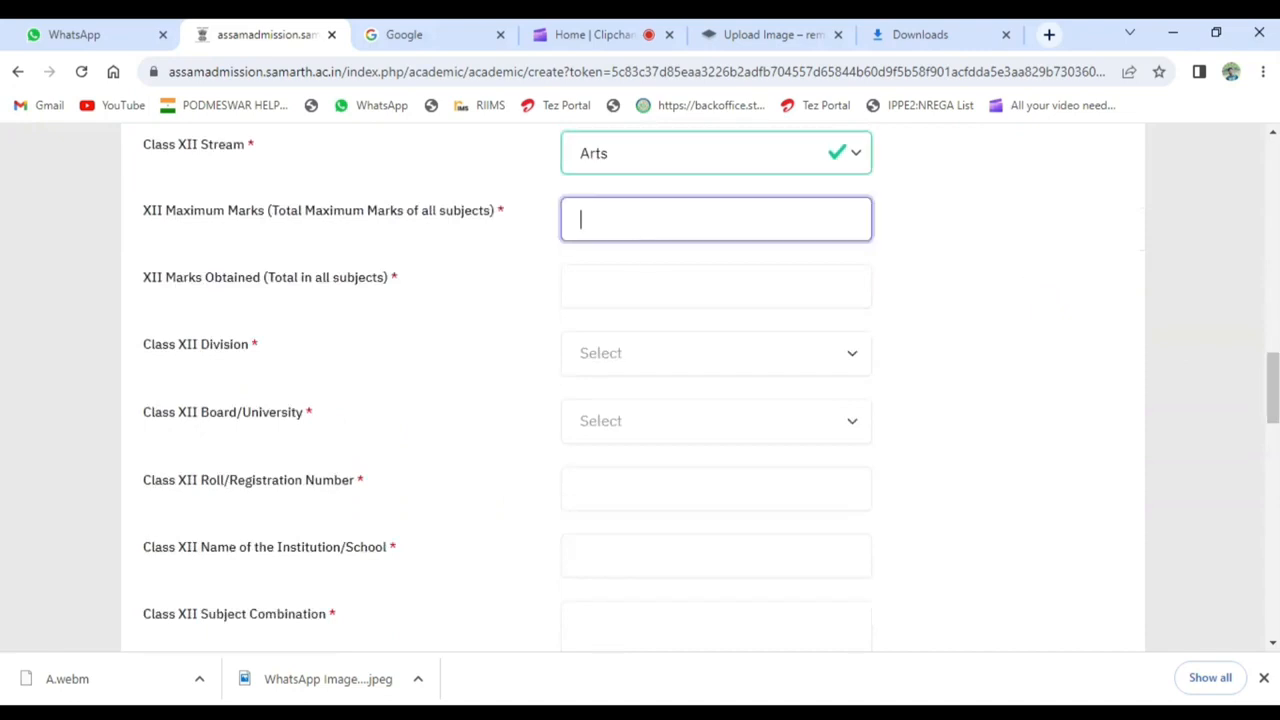
pyautogui.write('500')
pyautogui.press('Tab')
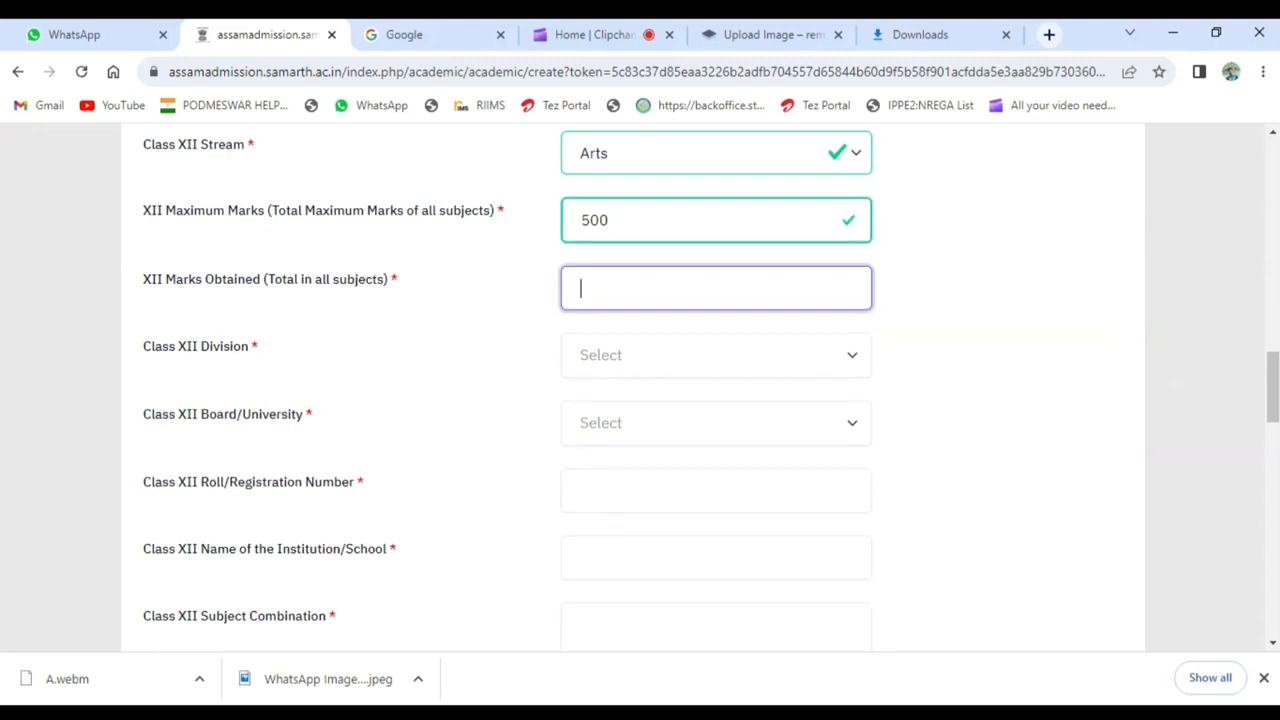
pyautogui.write('251')
pyautogui.press('Tab')
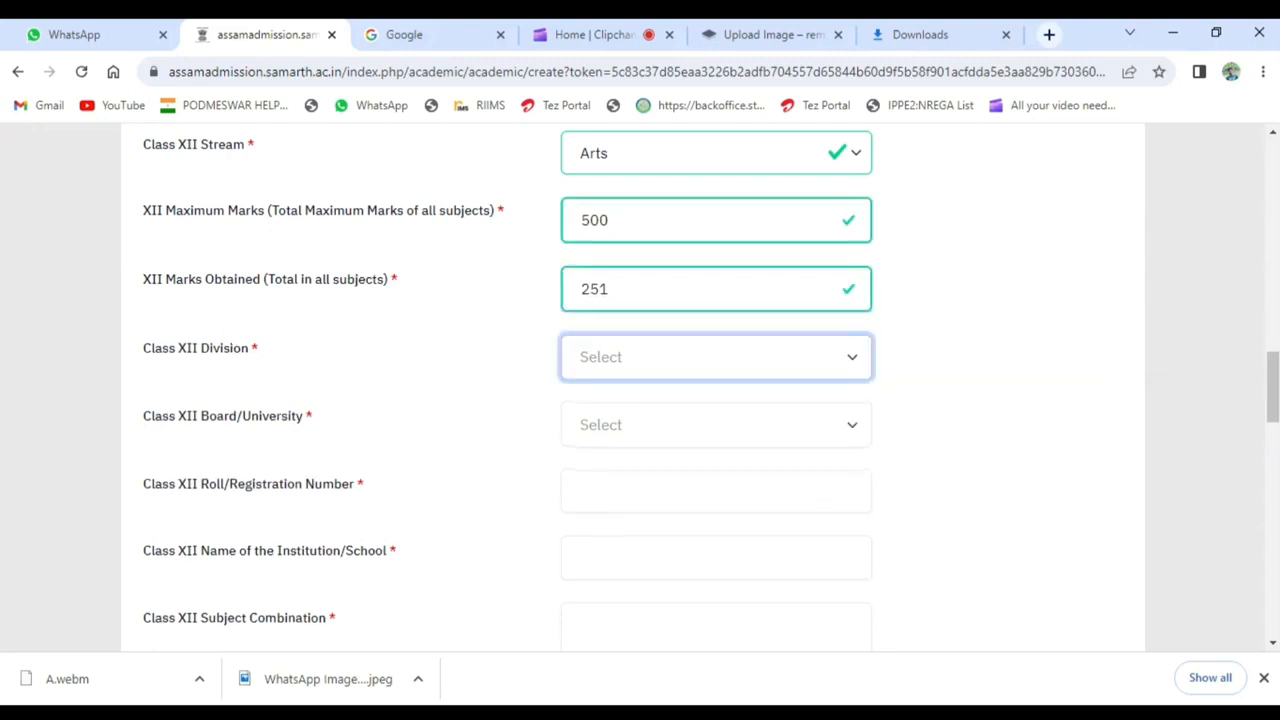
pyautogui.press('Return')
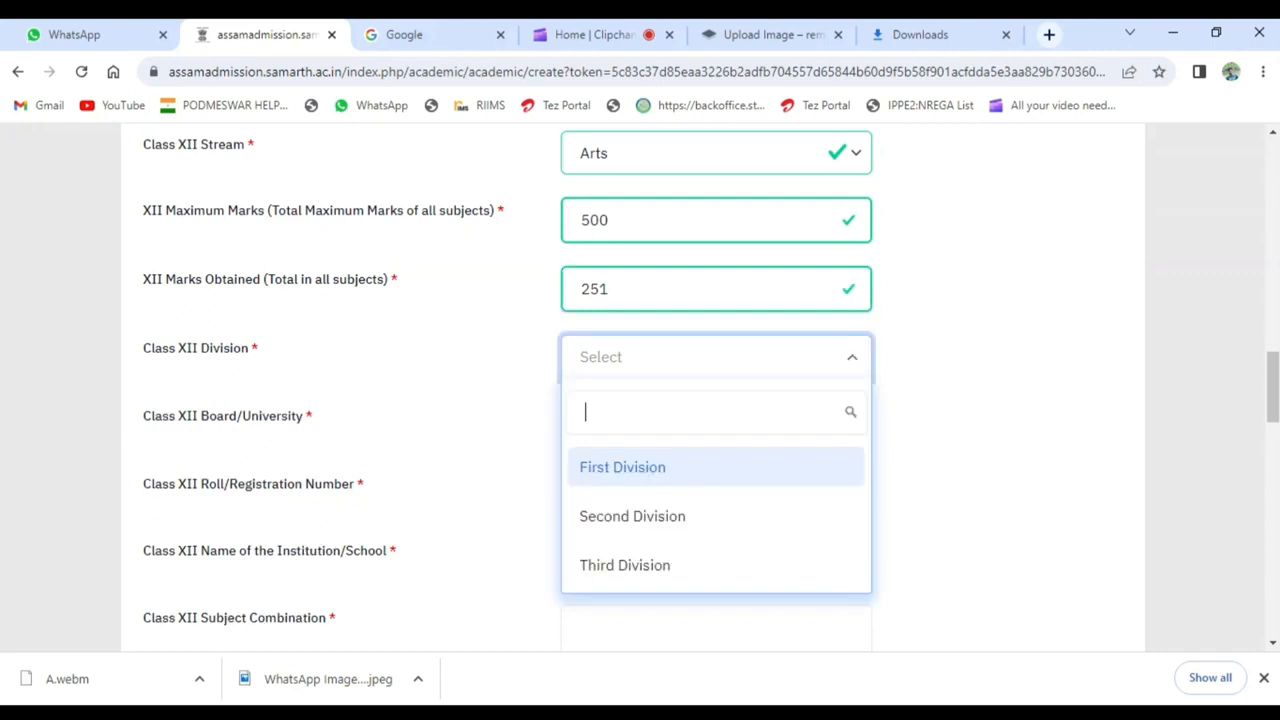
pyautogui.click(640, 517)
# - Choose ASSAM HIGHER SECONDARY EDUCATION COUNCIL as the Class XII board and enter the applicant's roll/registration number
pyautogui.click(686, 443)
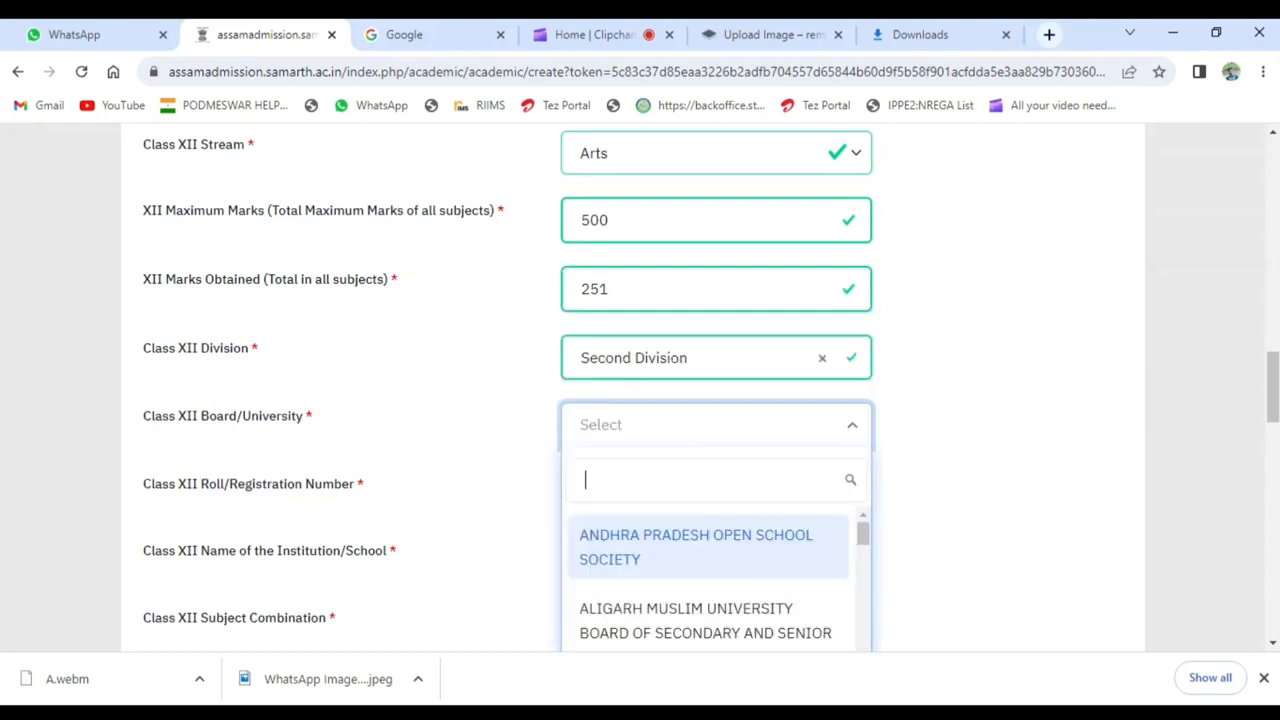
pyautogui.write('ASSA')
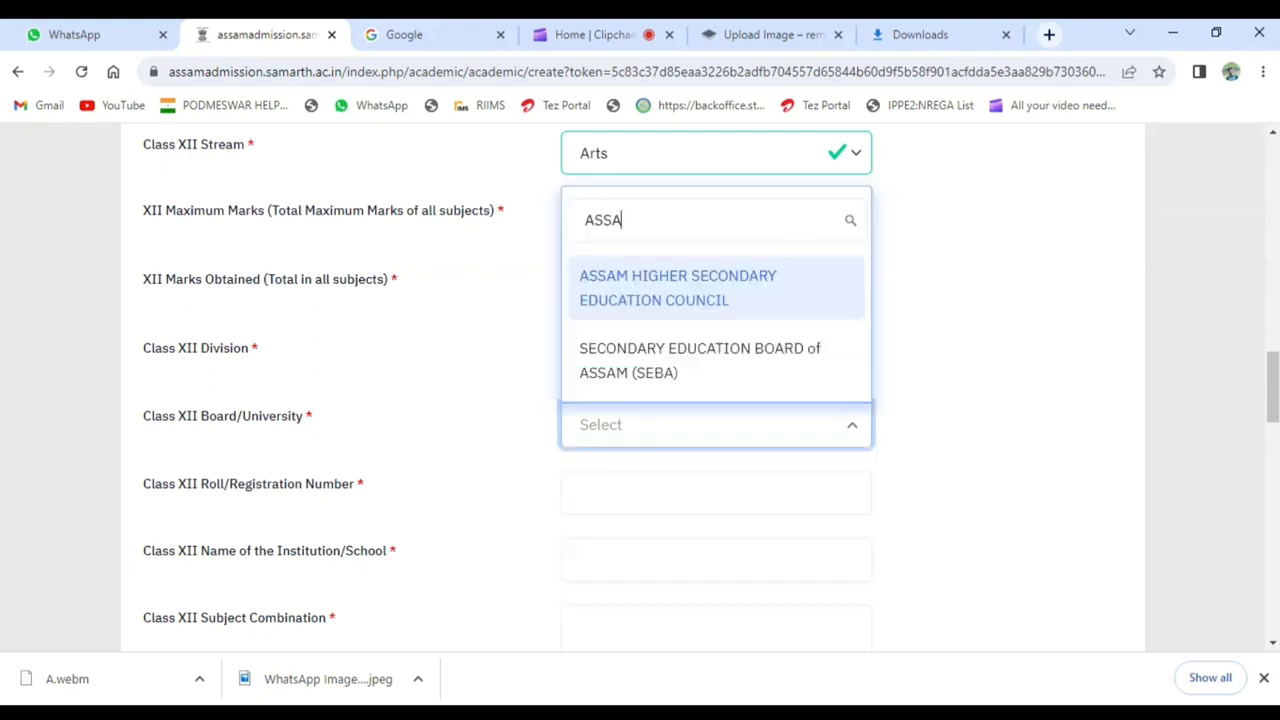
pyautogui.click(727, 297)
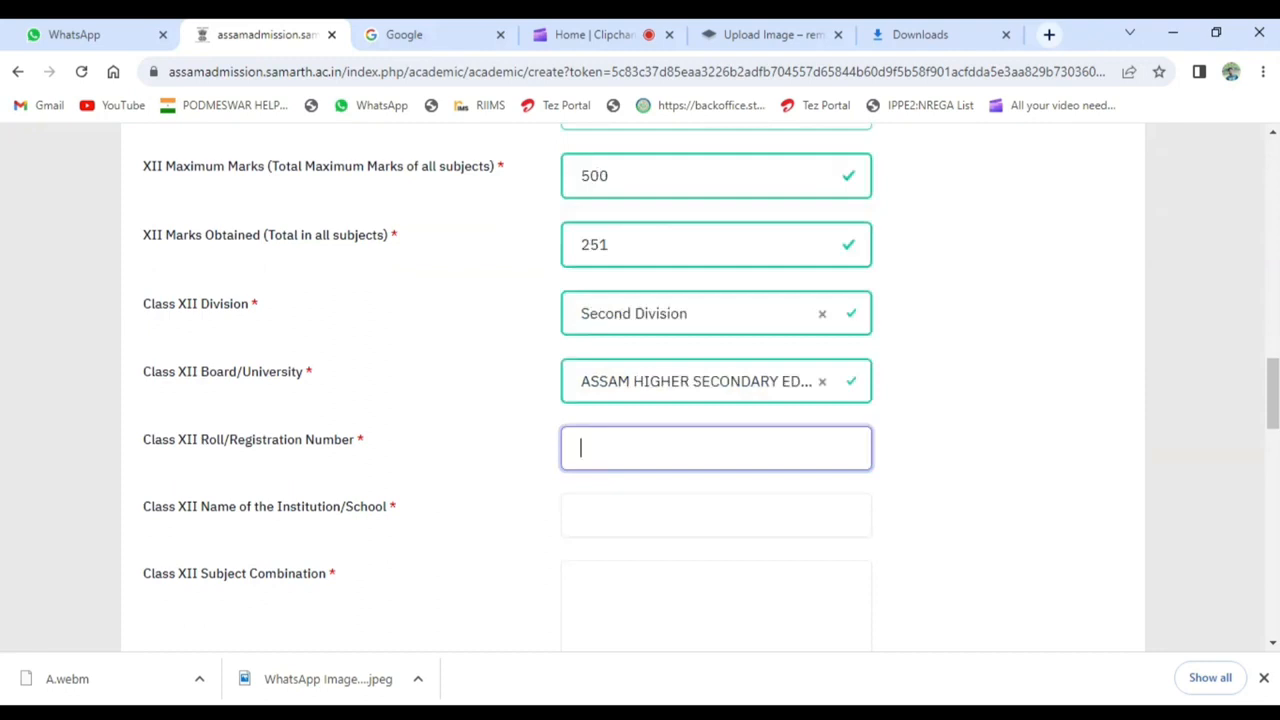
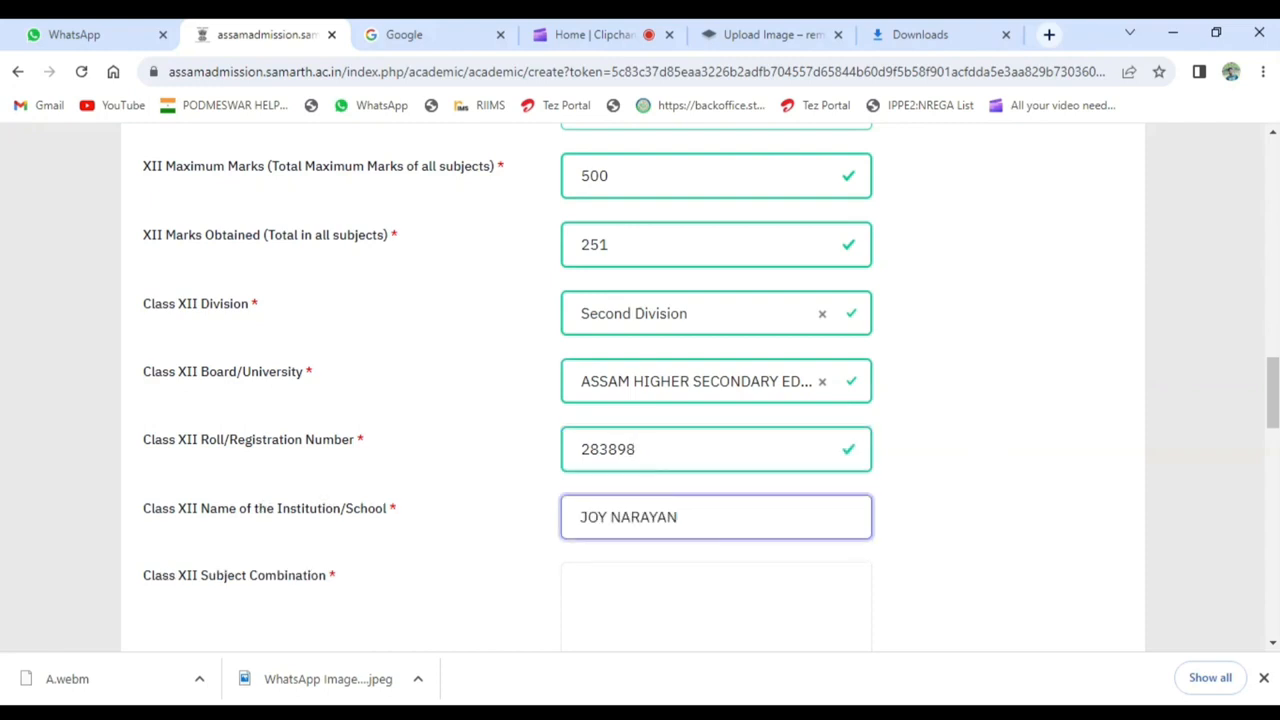
# - Set the Class XII institution to JOY NARAYAN H S SCHOOL and the subjects to English, Assamese, Economics, Swadesh Adhyayan, Education and Political Science
pyautogui.write('H S SCHOOL')
pyautogui.press('Tab')
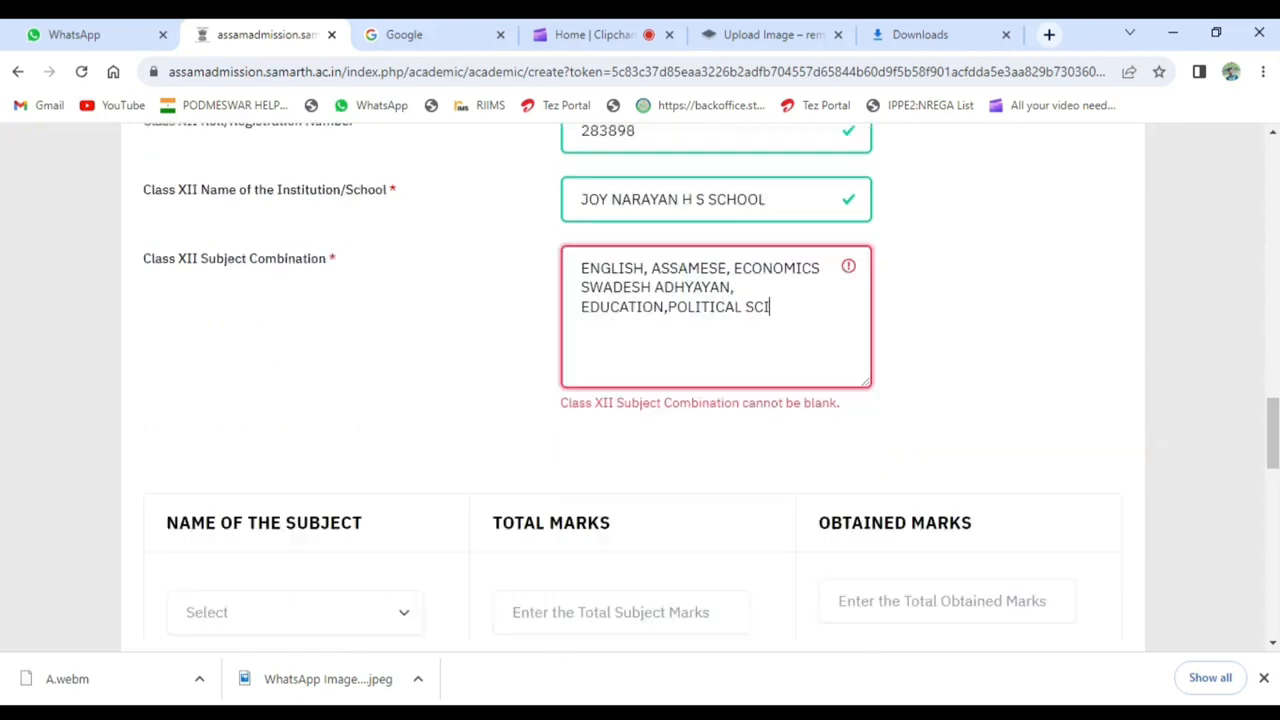
pyautogui.write('ENCE,')
# - Fill in the subject marks out of 100: English Core 40, Assamese 45, Swadesh Adhyayan 69, Education 48, Political Science 49, Economics 44
pyautogui.scroll(-3, 1251, 386)
pyautogui.moveTo(1274, 471)
pyautogui.mouseDown()
pyautogui.moveTo(1275, 432)
pyautogui.moveTo(1275, 470)
pyautogui.mouseUp()
pyautogui.click(274, 337)
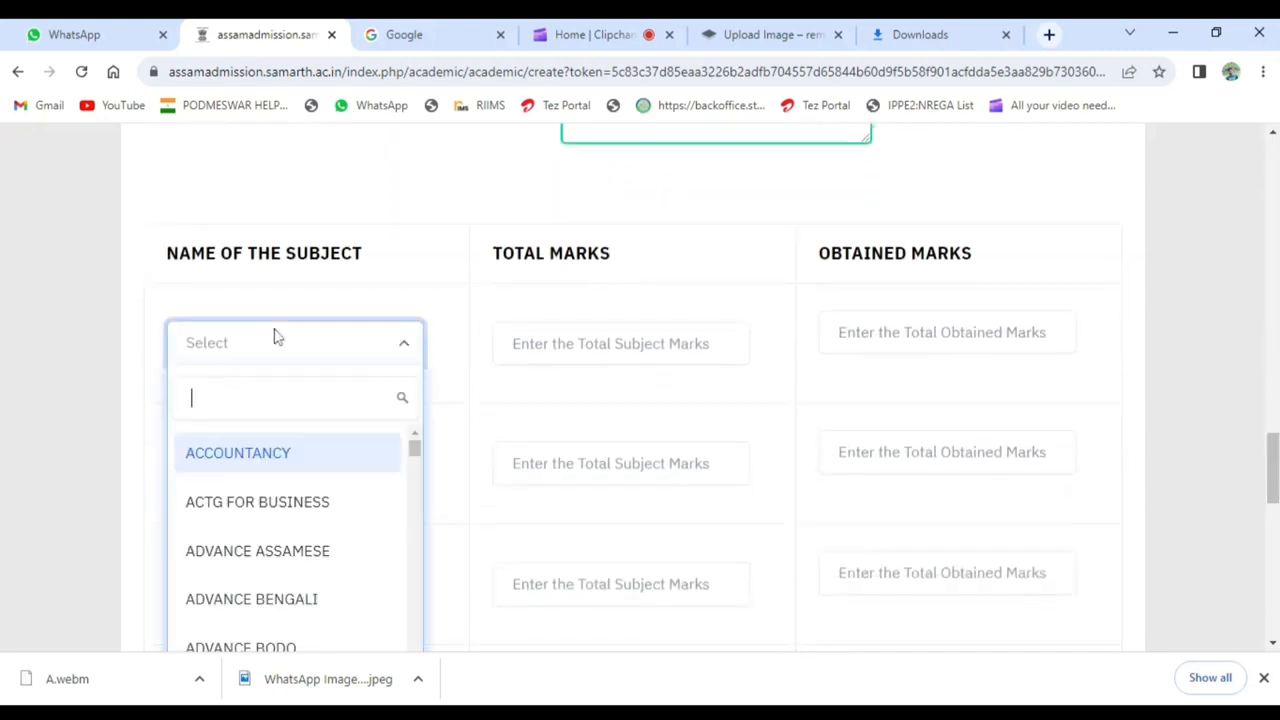
pyautogui.click(274, 337)
pyautogui.click(277, 350)
pyautogui.write('ENGLI')
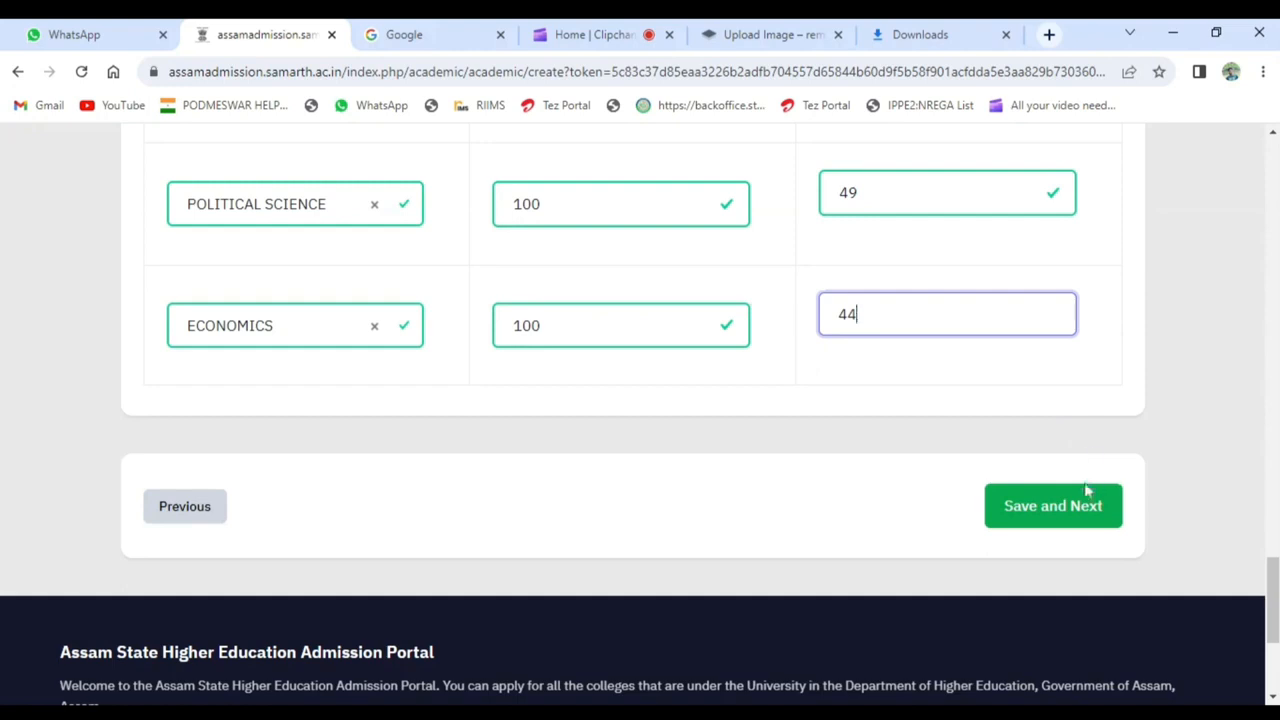
# - Check the Class XII subject marks table and save the academic details
pyautogui.moveTo(1275, 580); pyautogui.dragTo(1275, 508)
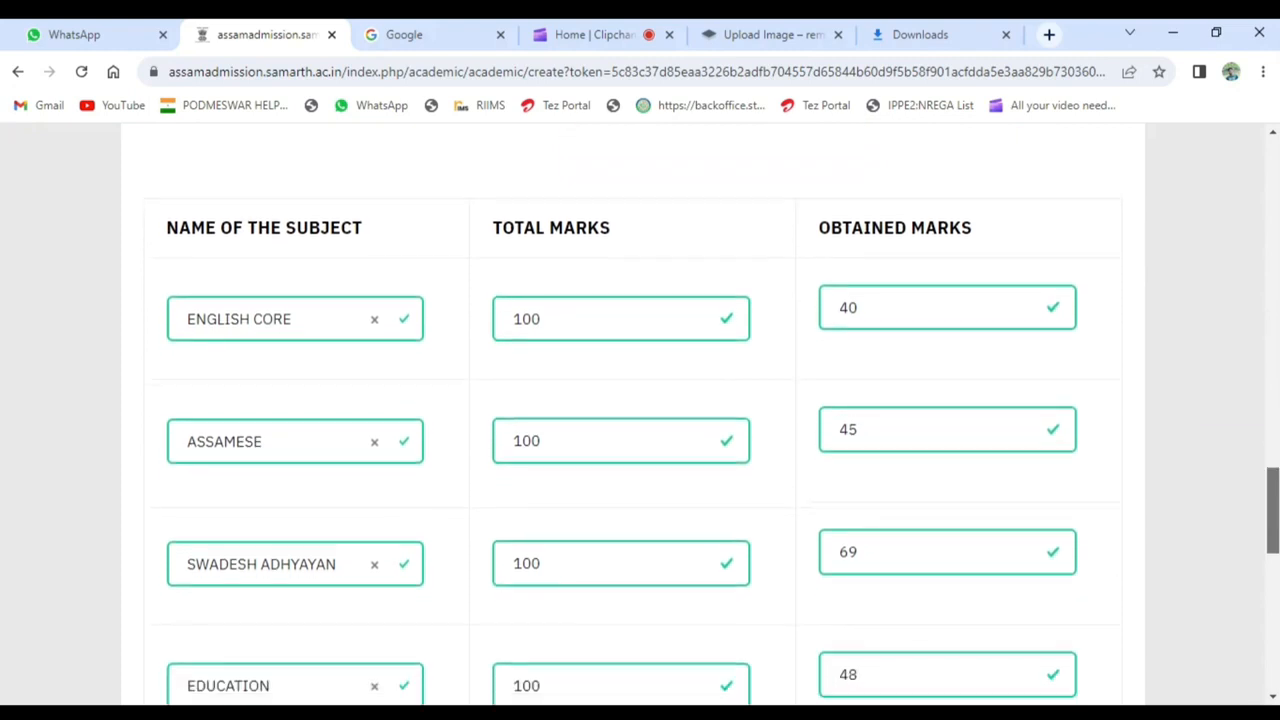
pyautogui.moveTo(1275, 509); pyautogui.dragTo(1276, 599)
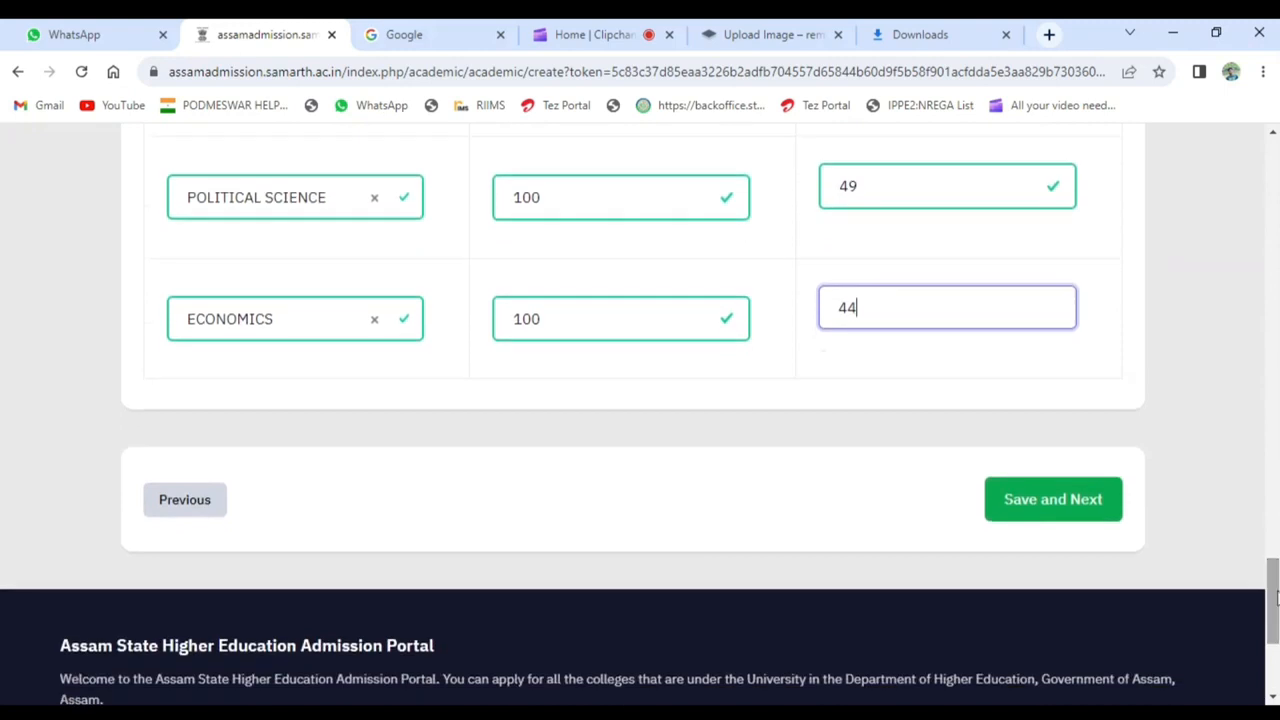
pyautogui.click(1096, 513)
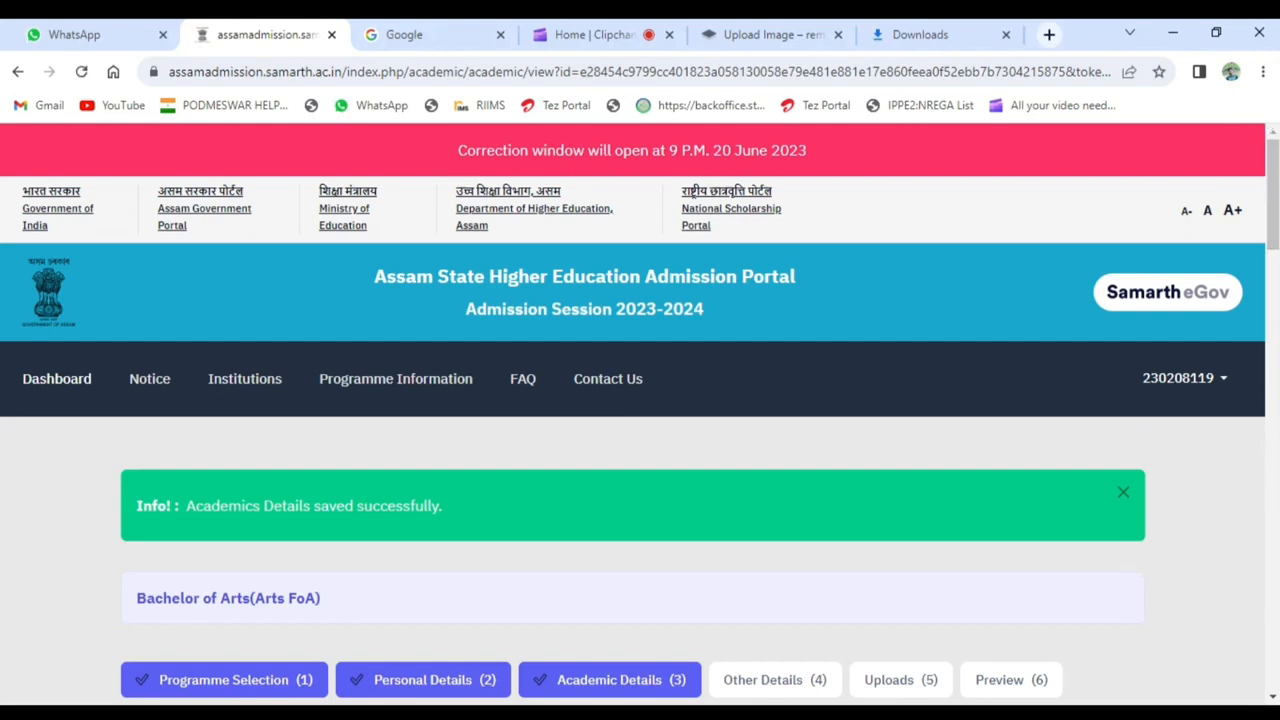
# - Go through the academic details and other details reviews and continue to the document uploads
pyautogui.scroll(-5, 1272, 250)
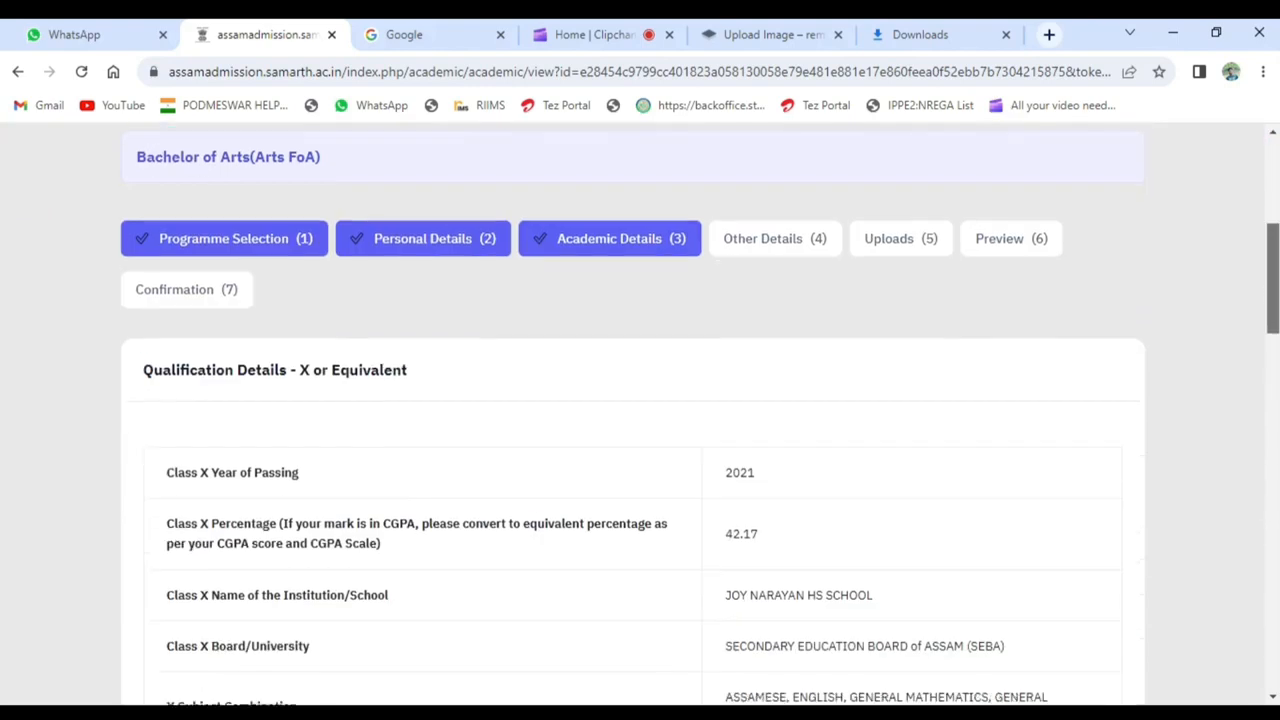
pyautogui.moveTo(1272, 292); pyautogui.dragTo(1274, 600)
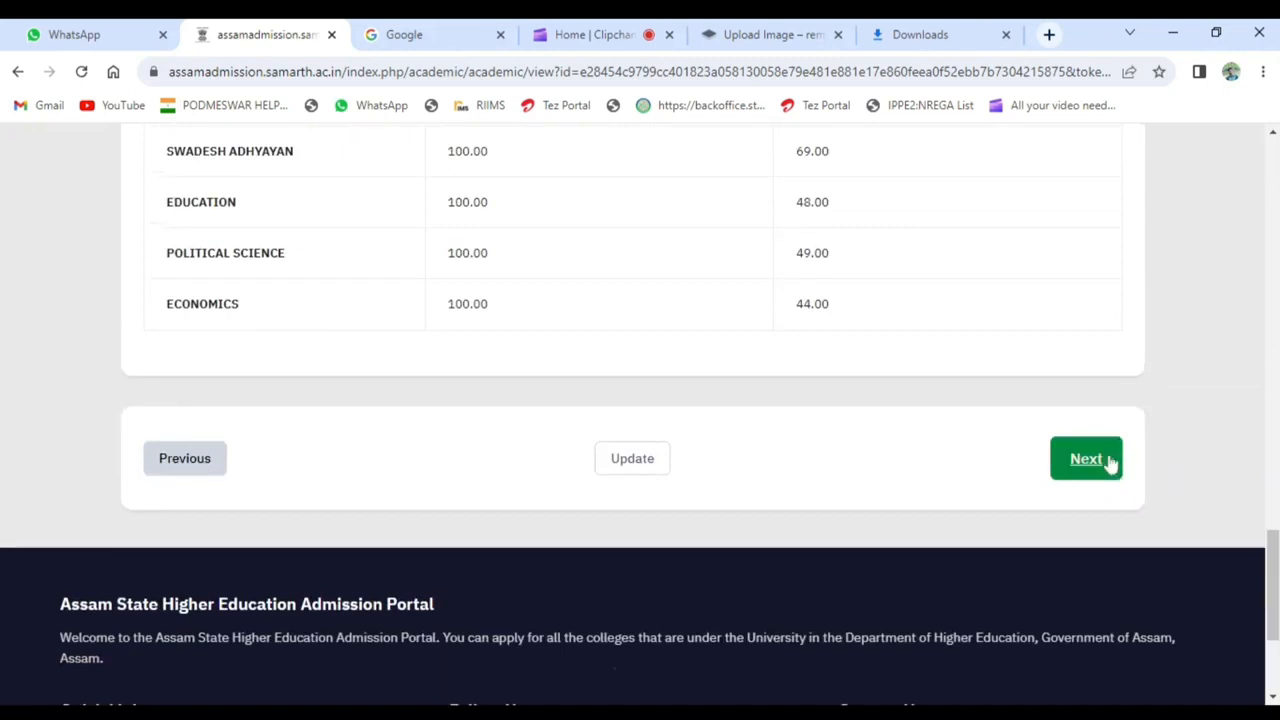
pyautogui.click(1105, 462)
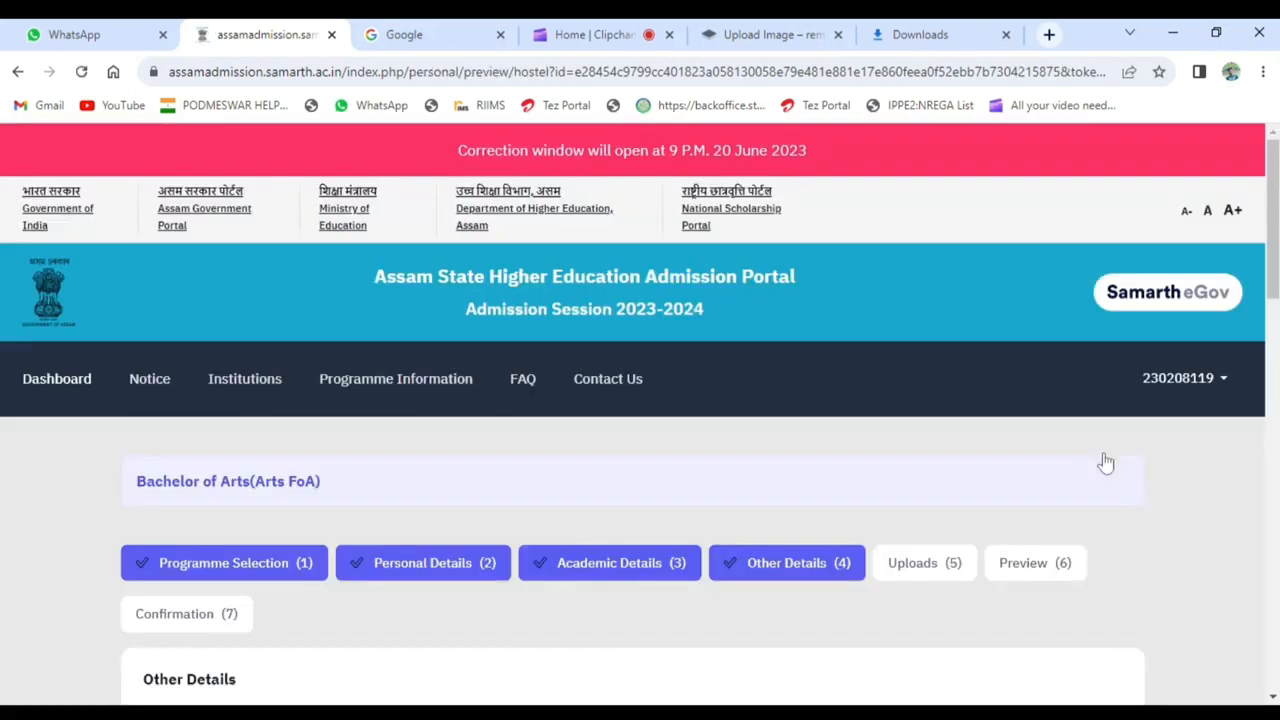
pyautogui.moveTo(1274, 287); pyautogui.dragTo(1274, 600)
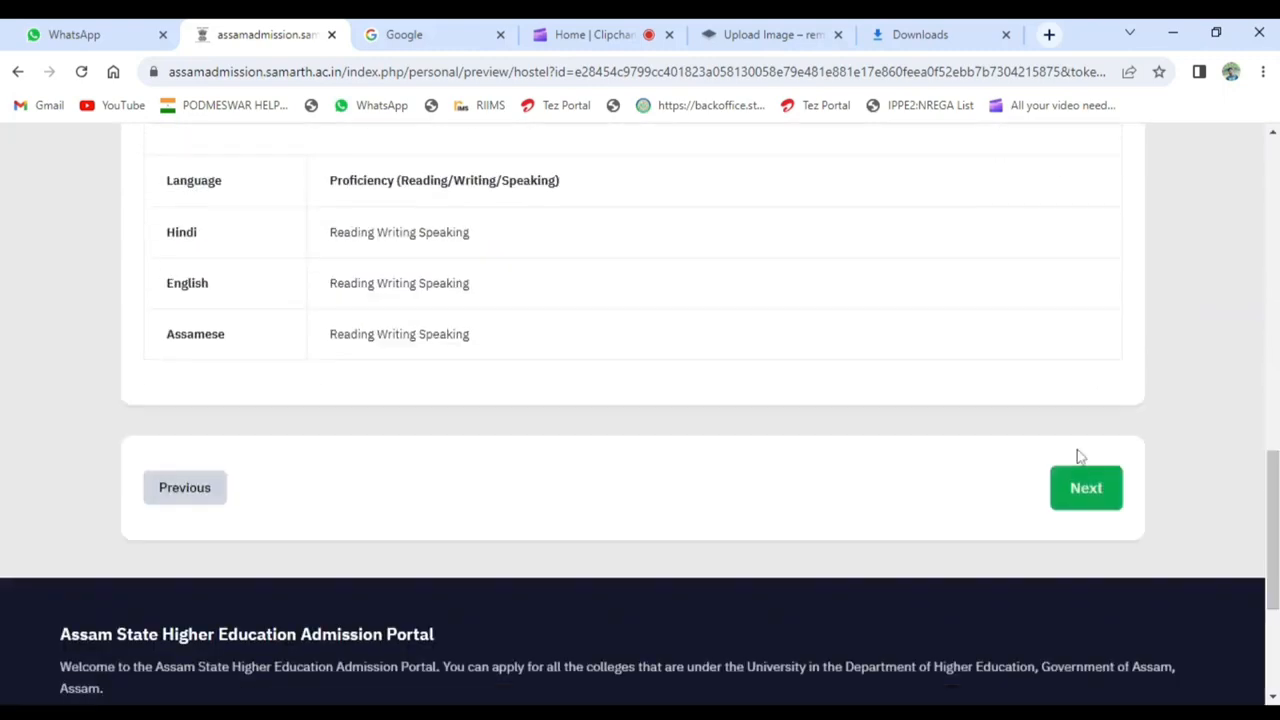
pyautogui.click(1085, 489)
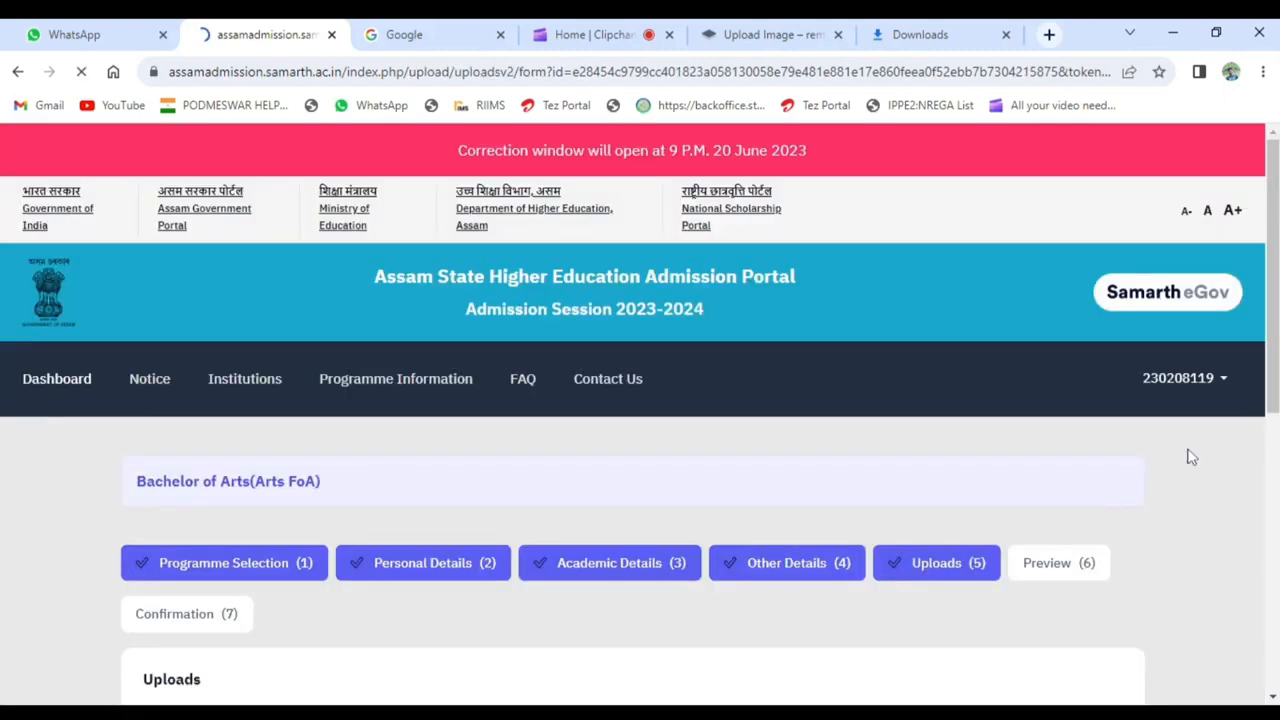
# - Select the Class X marksheet file for upload and continue from the document uploads to the application preview
pyautogui.moveTo(1274, 218); pyautogui.dragTo(1274, 578)
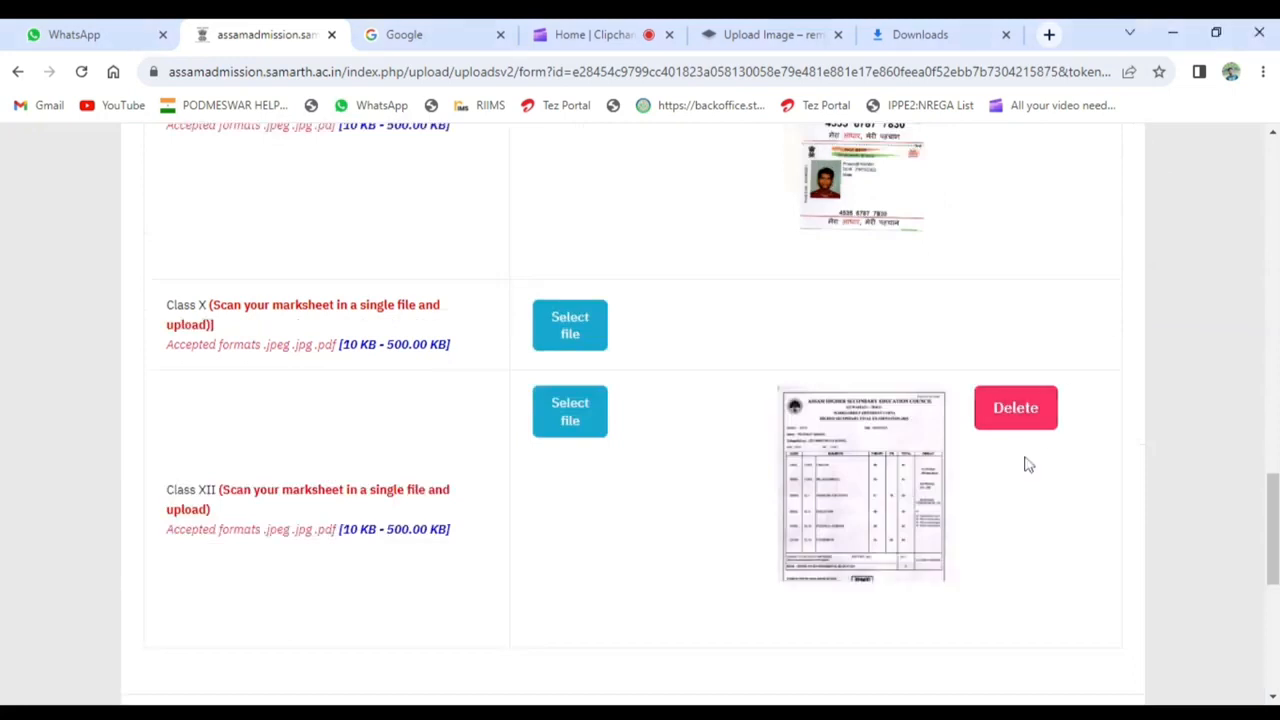
pyautogui.click(568, 322)
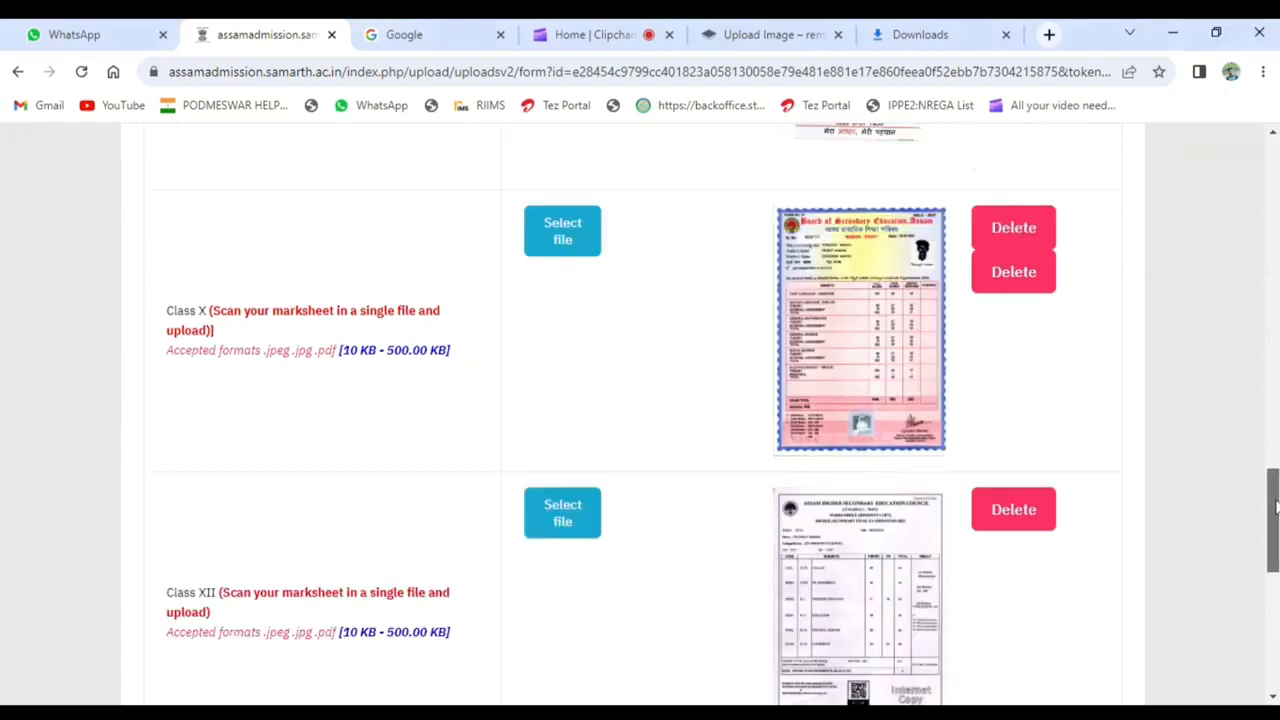
pyautogui.moveTo(1272, 484); pyautogui.dragTo(1267, 562)
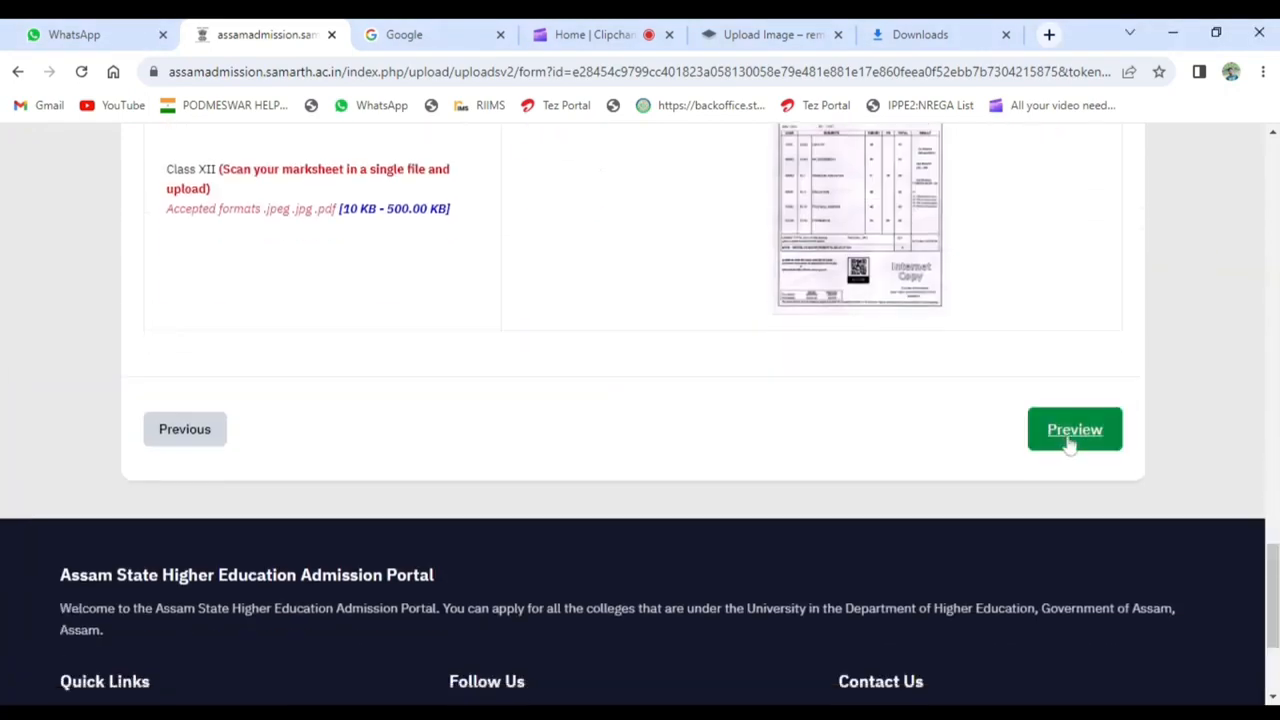
pyautogui.click(1070, 432)
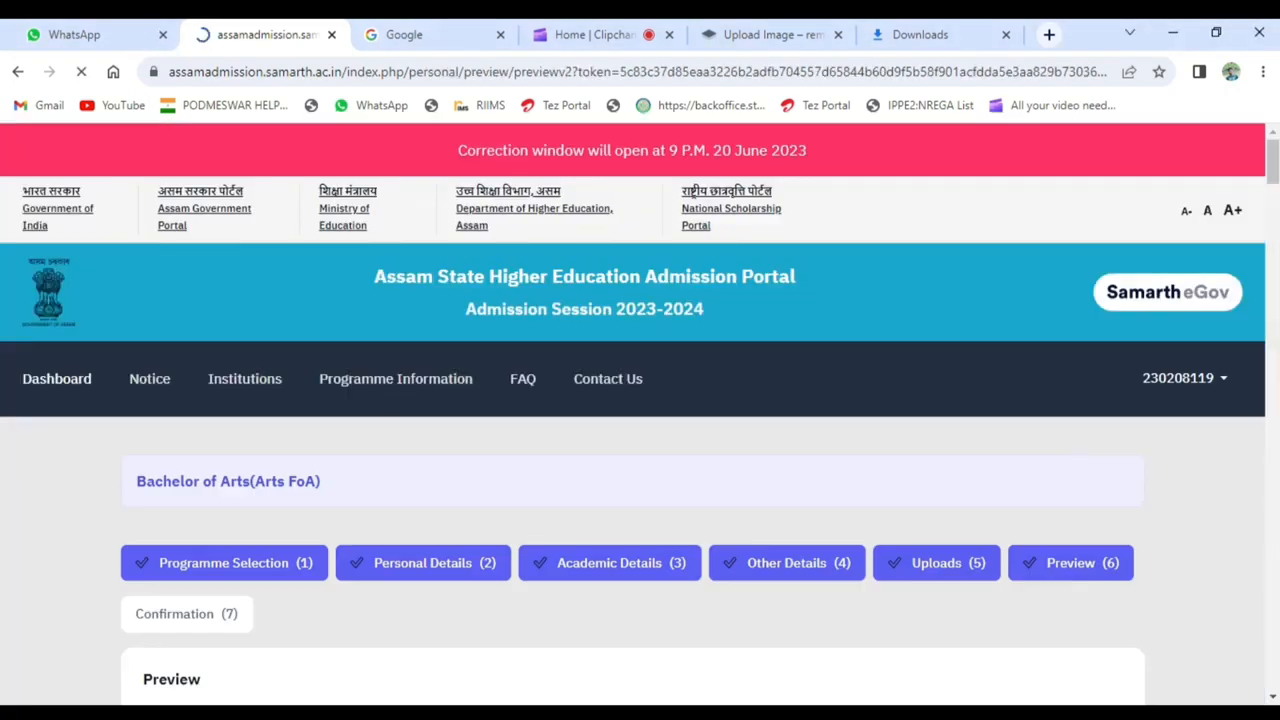
# - Review the Bachelor of Arts application preview and proceed to the confirmation stage
pyautogui.scroll(-6, 640, 400)
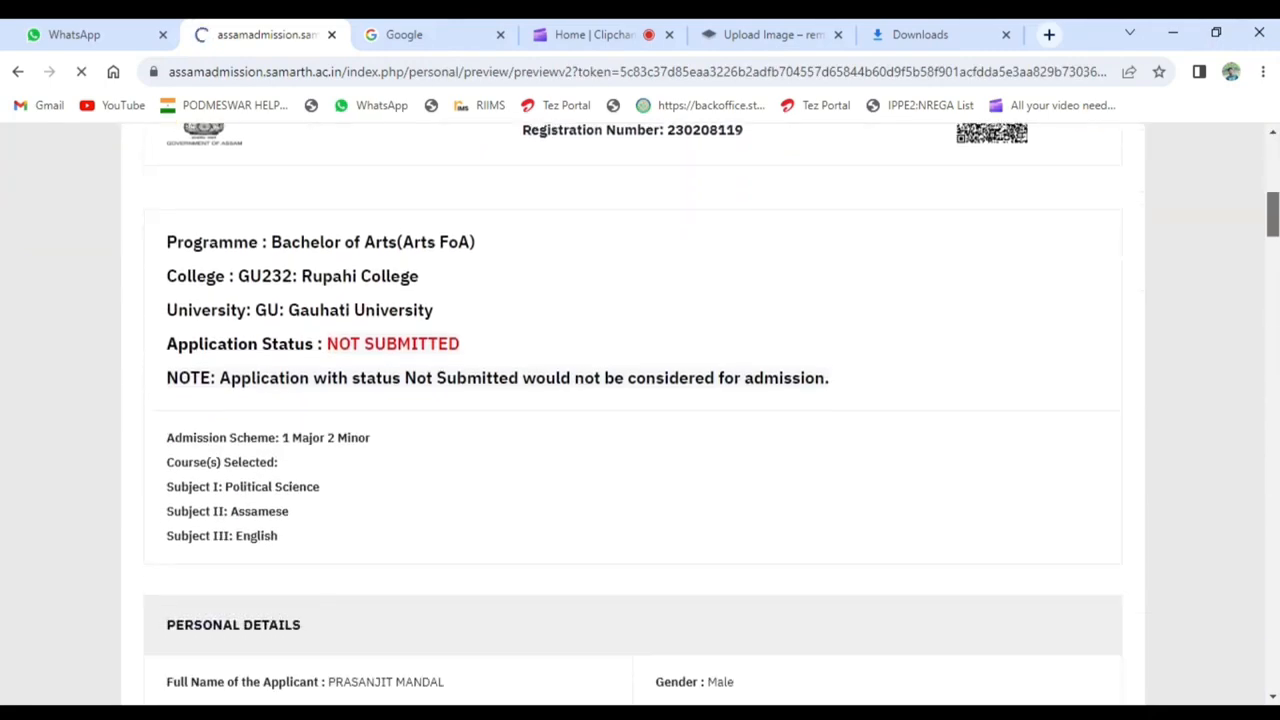
pyautogui.moveTo(1276, 225); pyautogui.dragTo(1273, 680)
pyautogui.click(1062, 199)
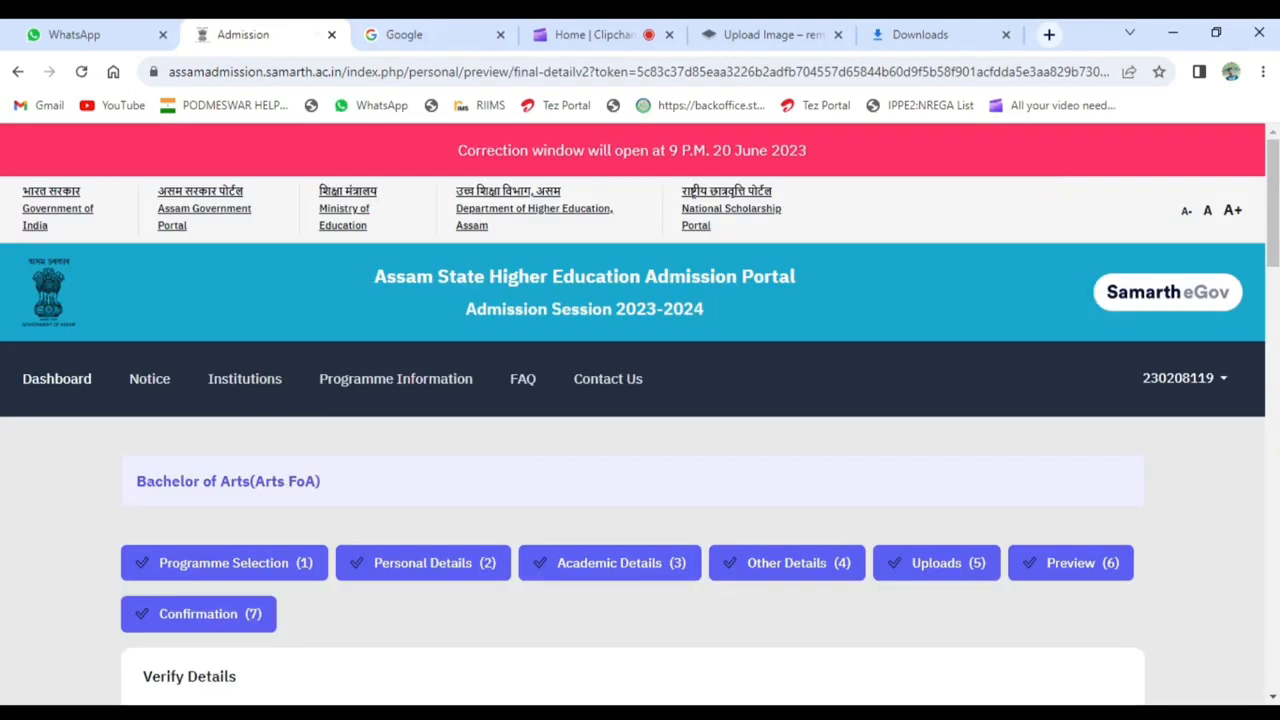
# - Tick the verification boxes for name, date of birth, category, gender, mother's name and father's or guardian's name
pyautogui.moveTo(1275, 185); pyautogui.dragTo(1276, 366)
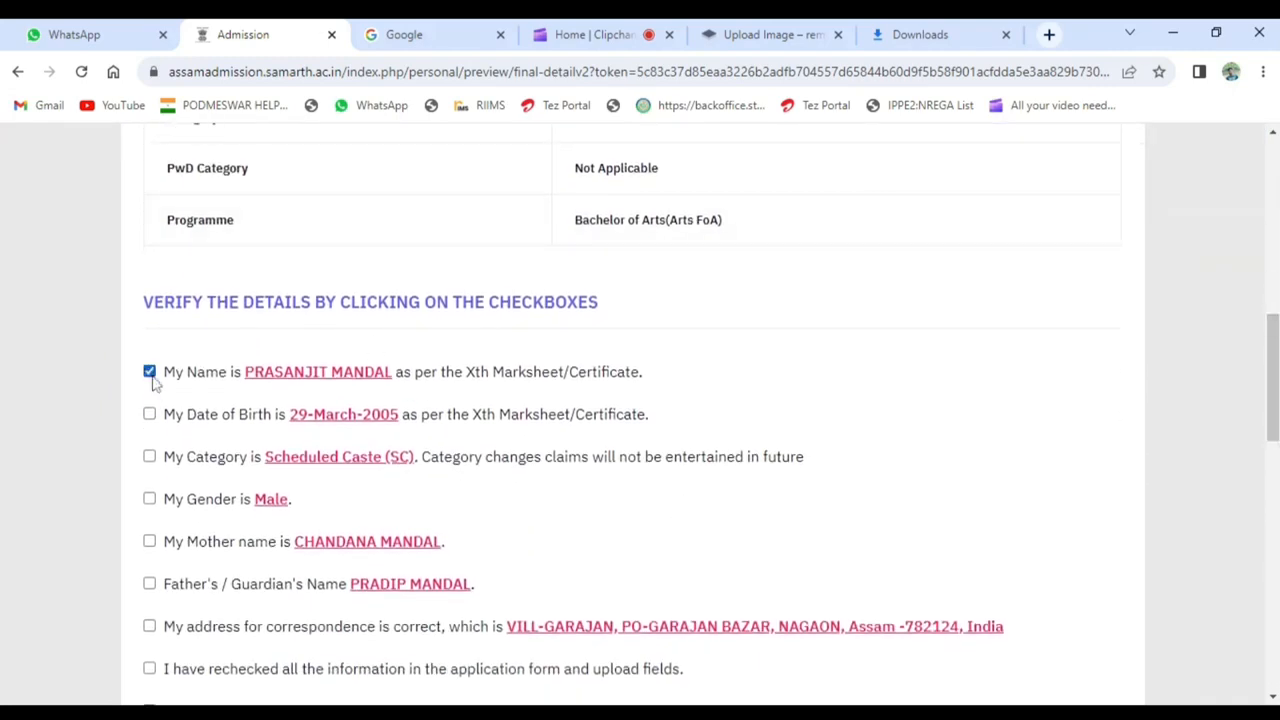
pyautogui.click(149, 414)
pyautogui.click(149, 456)
pyautogui.click(149, 499)
pyautogui.click(149, 541)
pyautogui.click(149, 584)
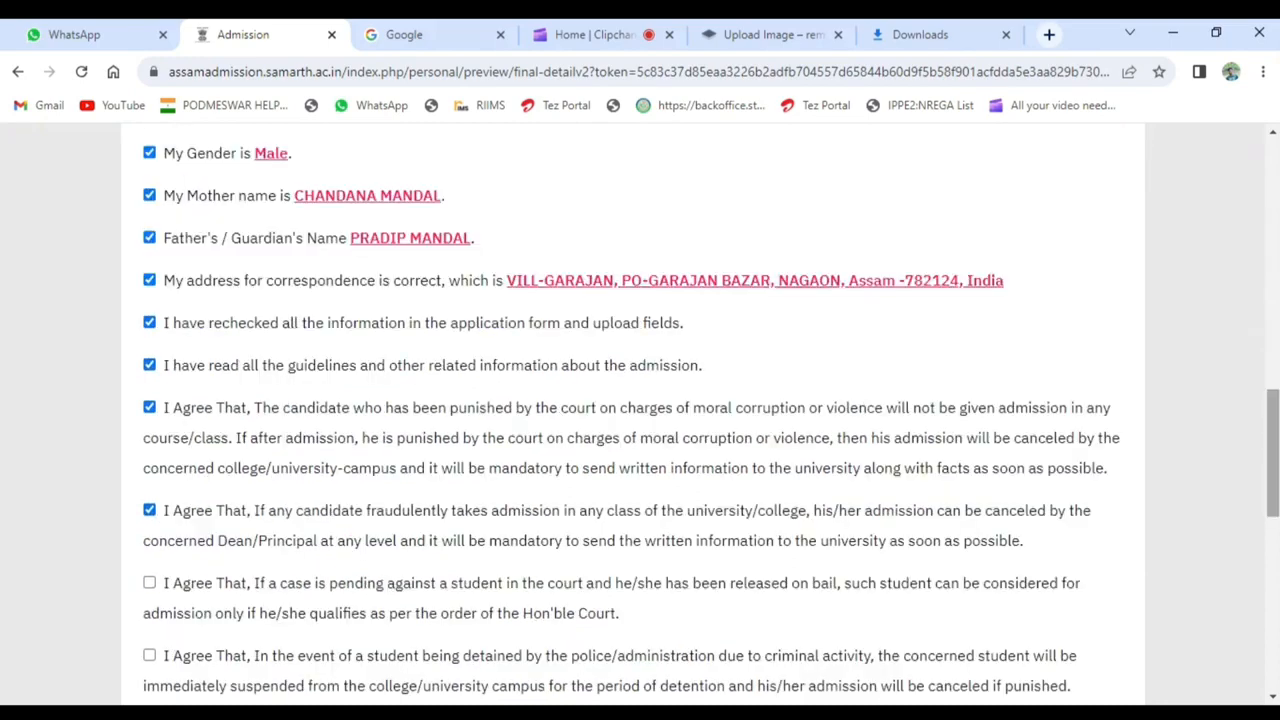
# - Tick the remaining verification and agreement boxes, including the final declaration of true statements, and submit the application
pyautogui.scroll(-3, 608, 354)
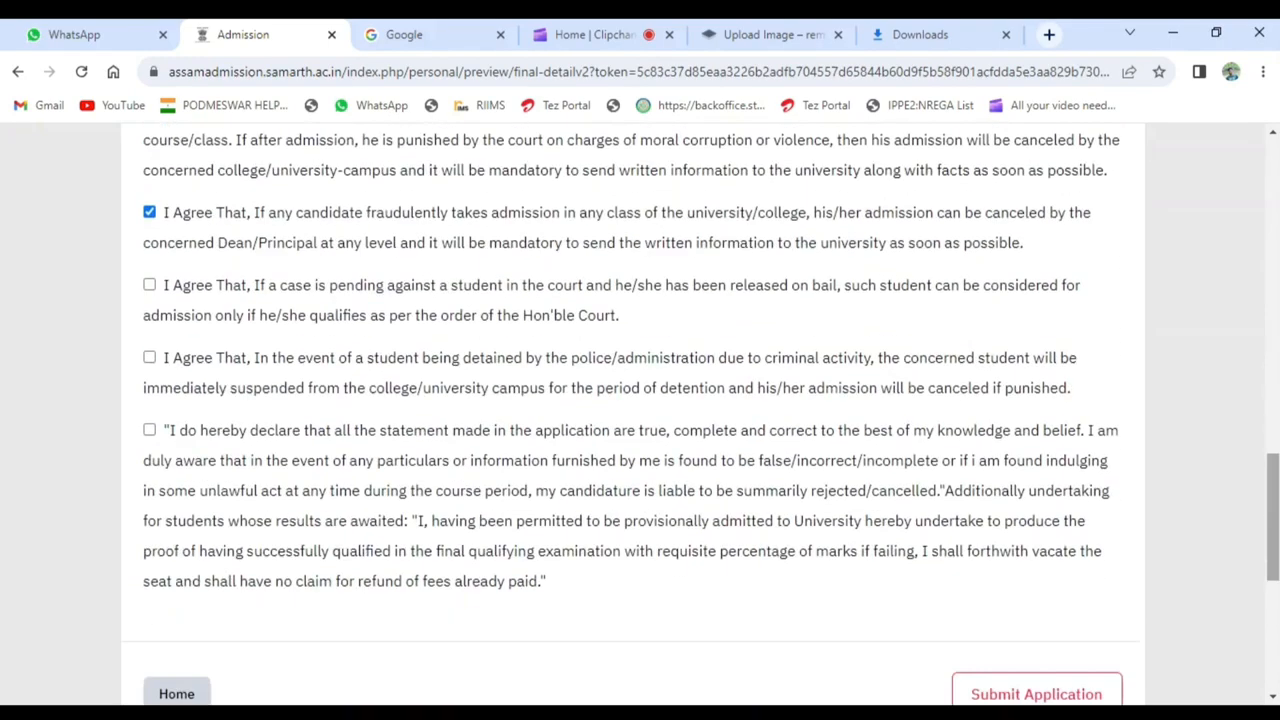
pyautogui.click(149, 286)
pyautogui.click(149, 358)
pyautogui.click(149, 430)
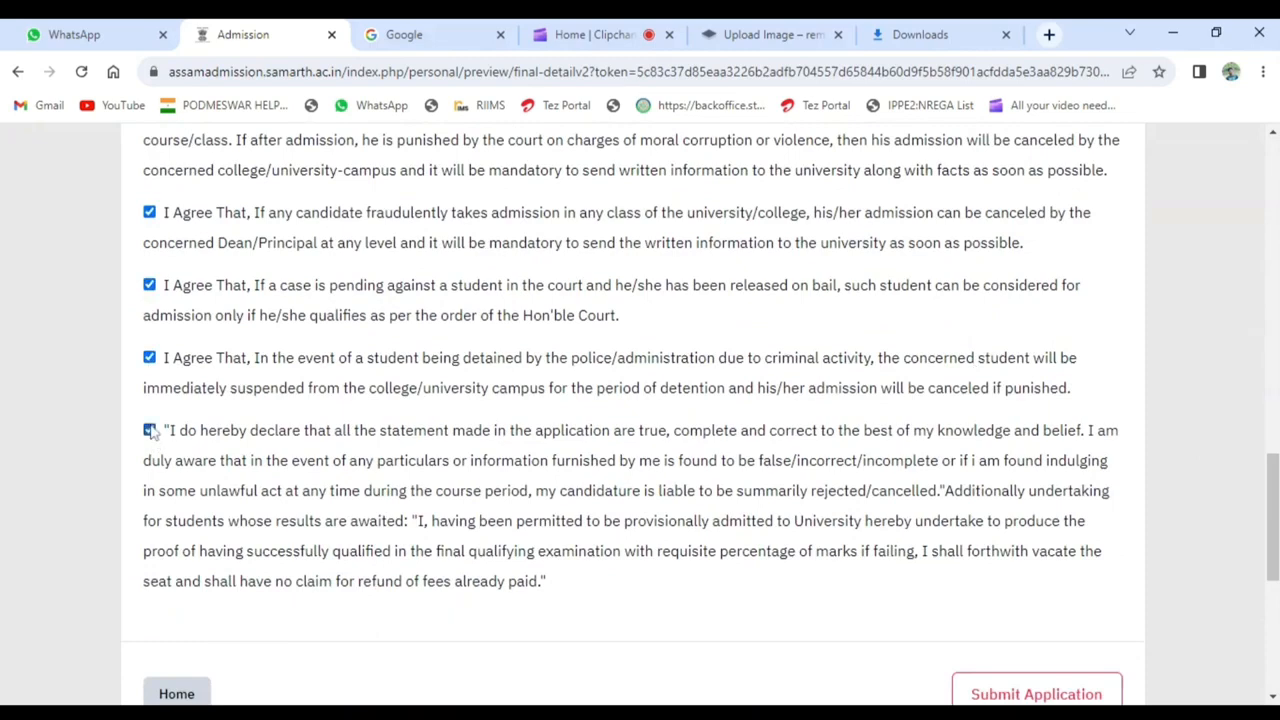
pyautogui.moveTo(1273, 484); pyautogui.dragTo(1273, 533)
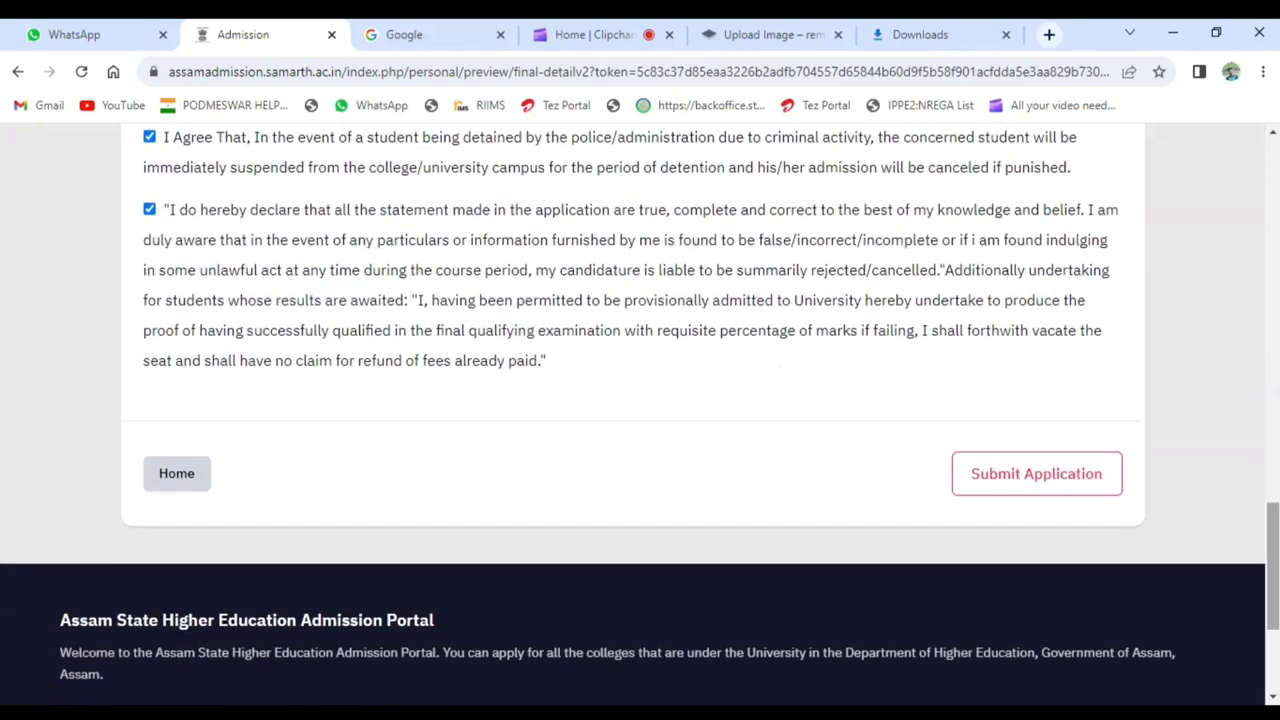
pyautogui.click(1058, 478)
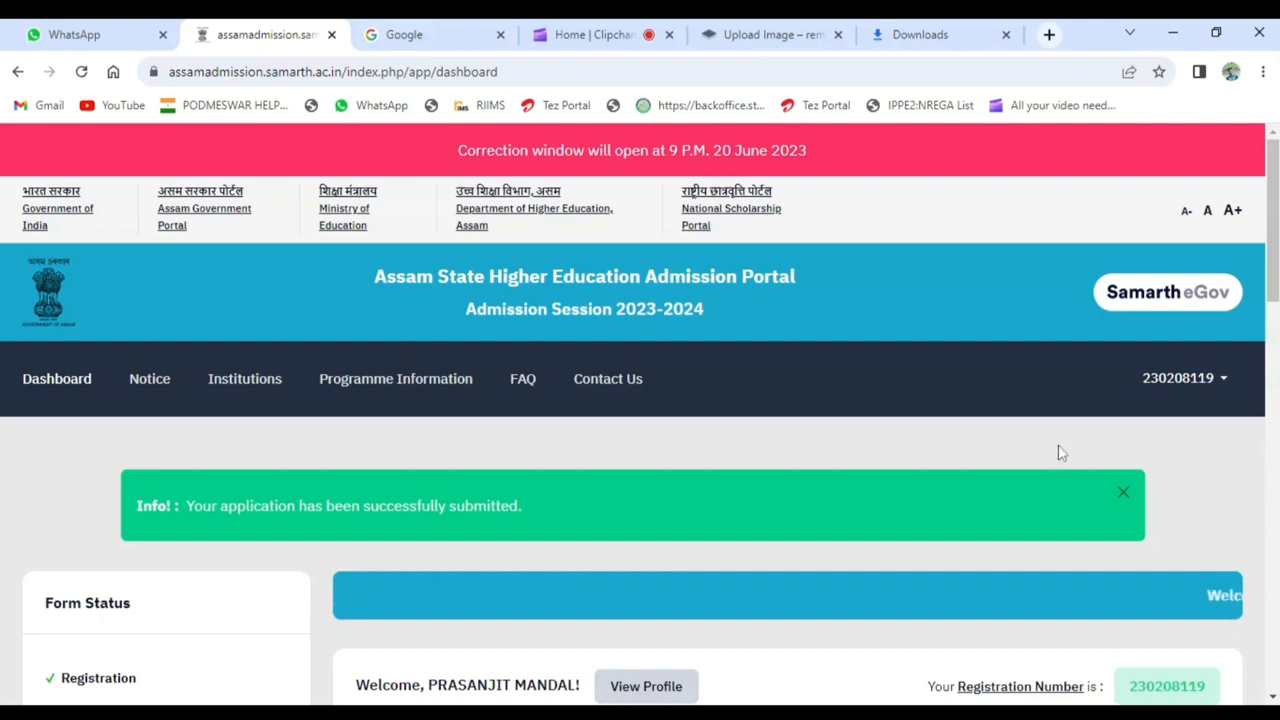
# - Download the printable form of the submitted Bachelor of Arts application and open the PDF
pyautogui.moveTo(1276, 262); pyautogui.dragTo(1276, 549)
pyautogui.click(1150, 370)
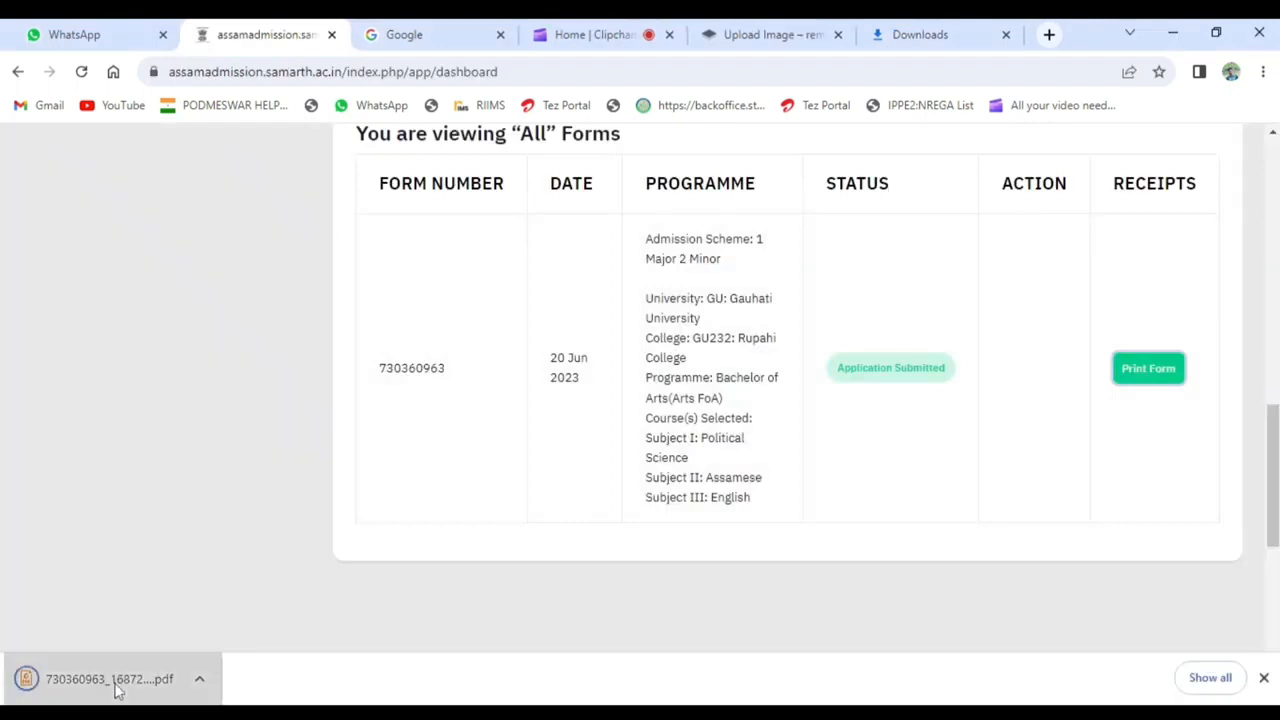
pyautogui.click(117, 688)
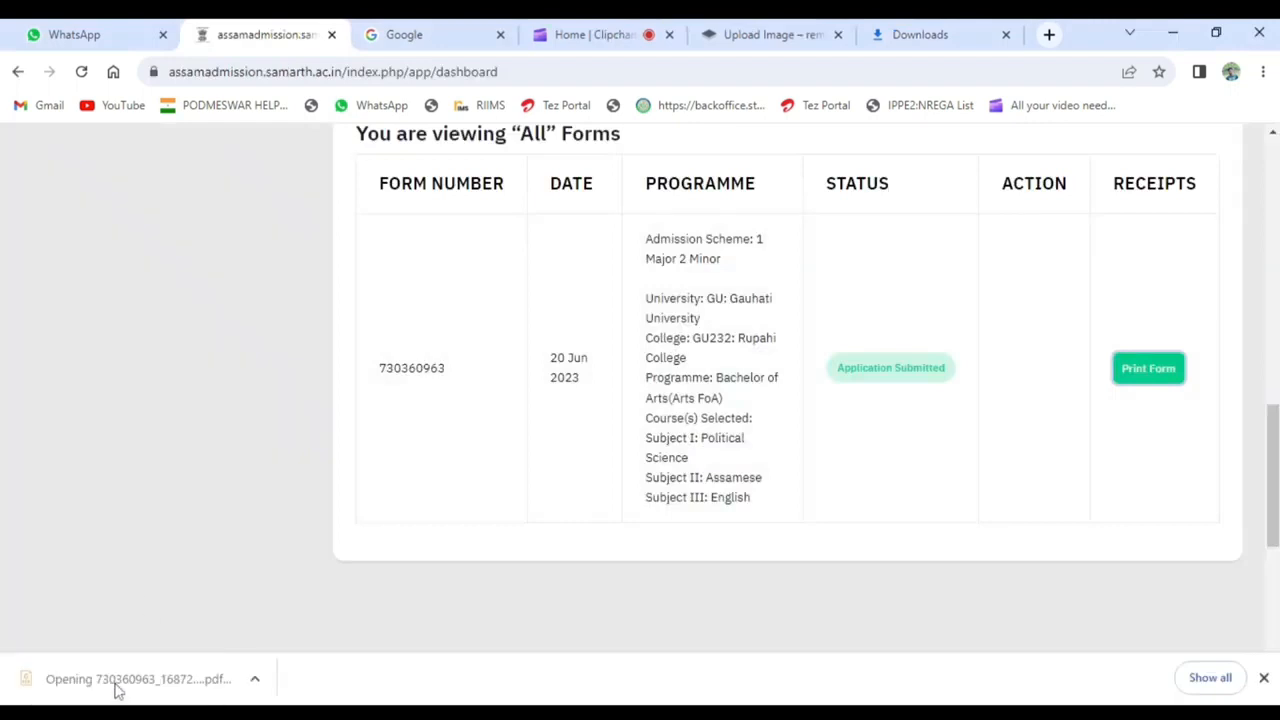